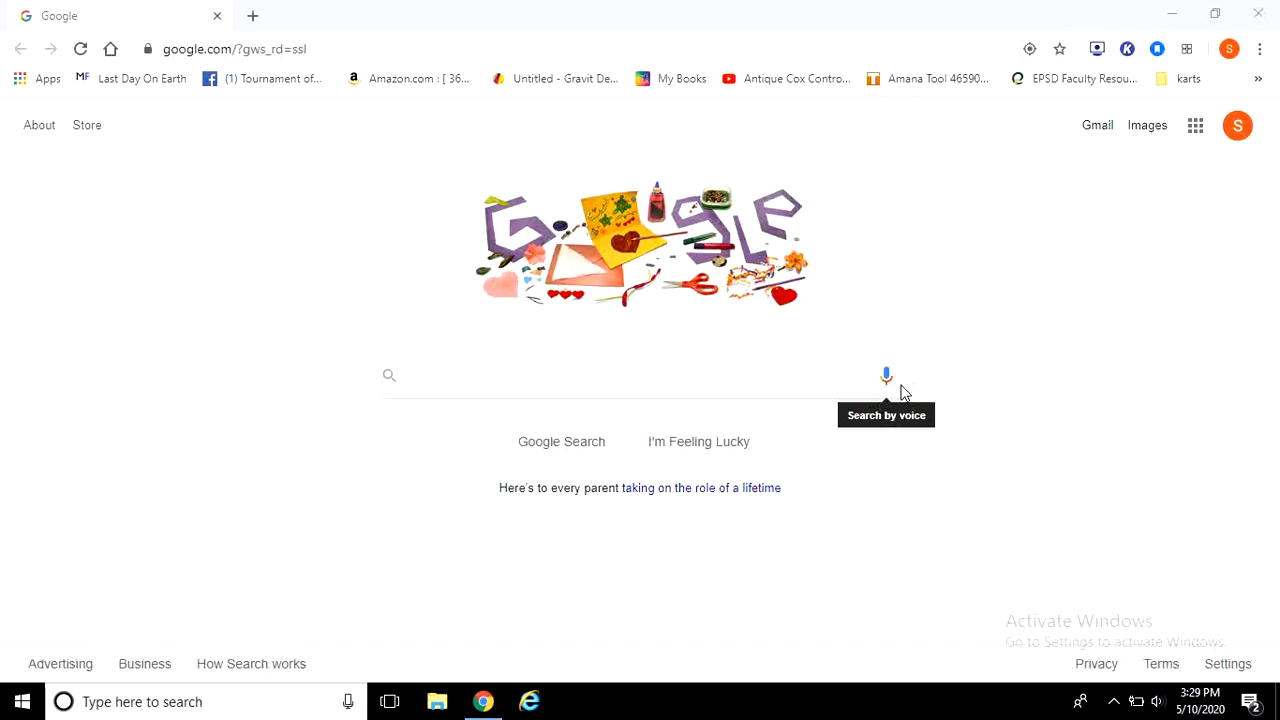
# Step: Open app.sketchup.com in the browser and sign in with a Google account
pyautogui.click(288, 48)
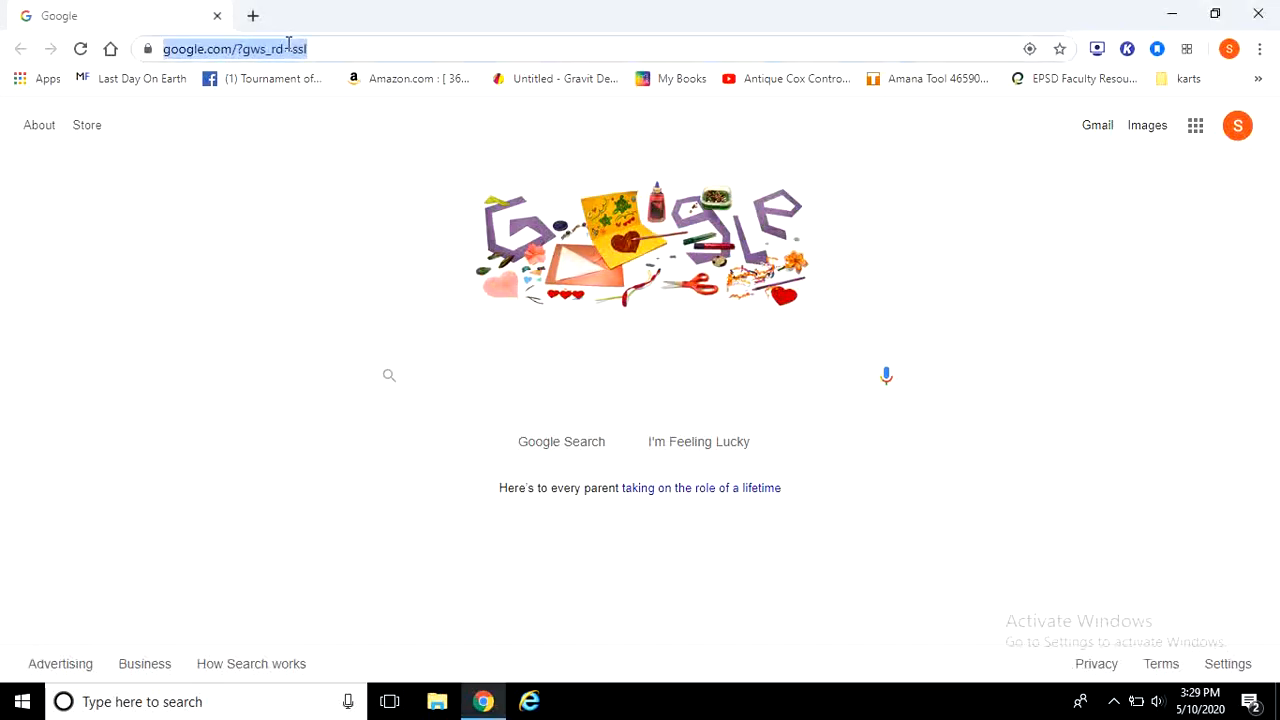
pyautogui.write('ap')
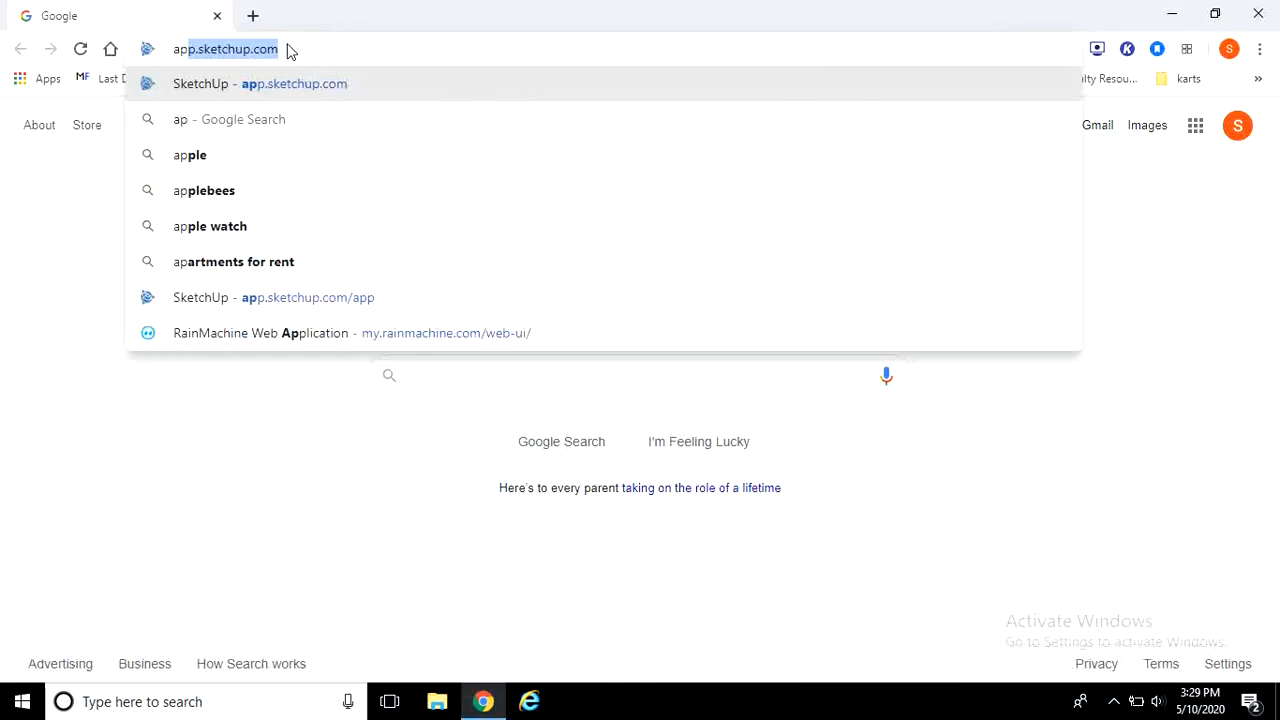
pyautogui.write('p.sketchup')
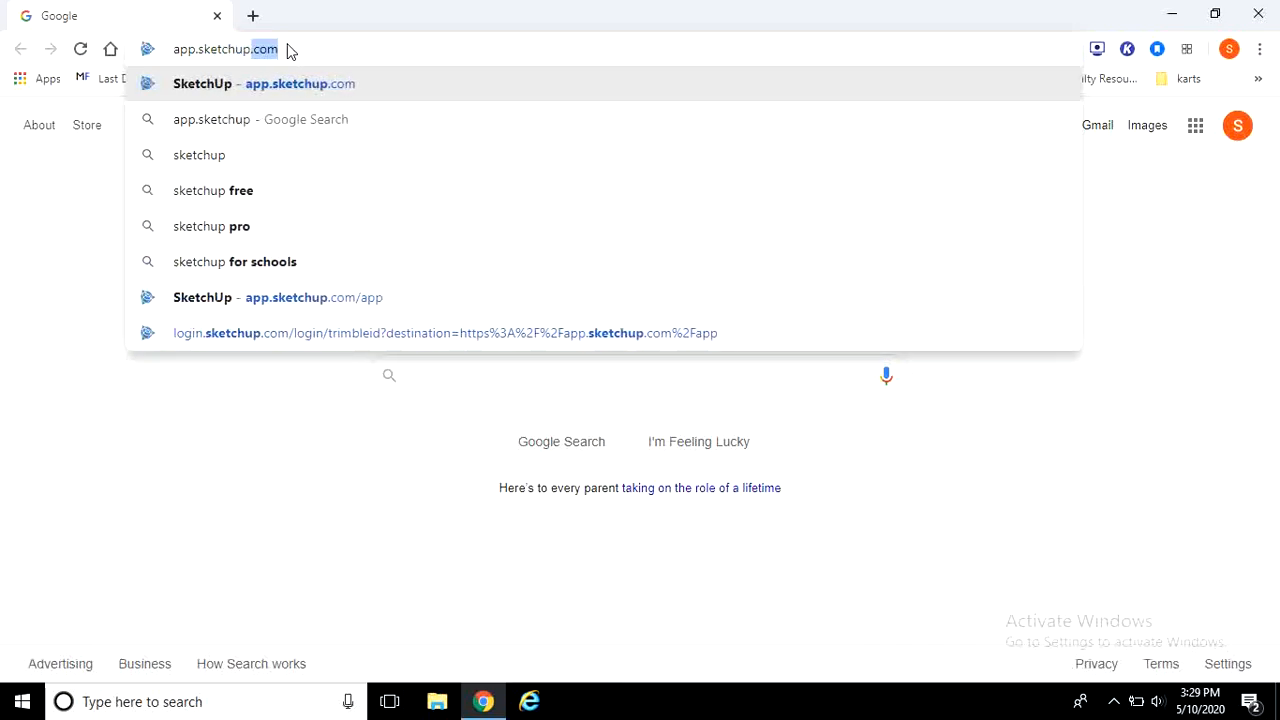
pyautogui.write('.com')
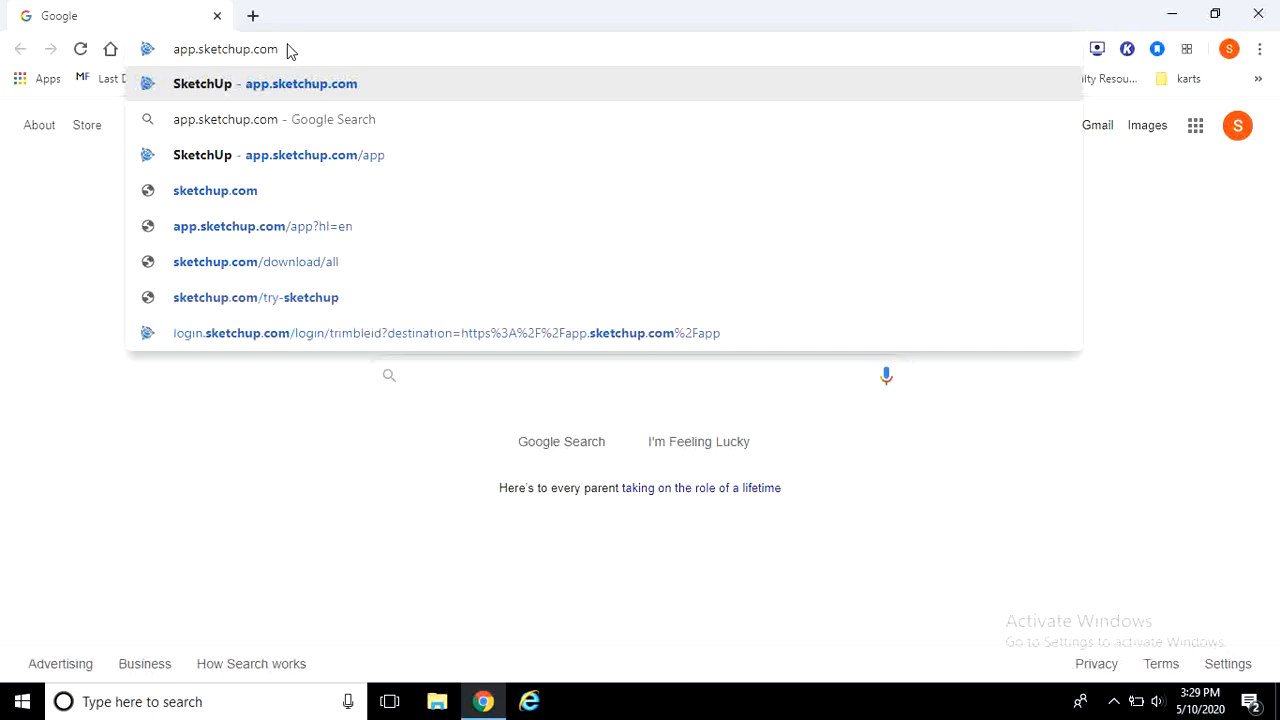
pyautogui.press('Return')
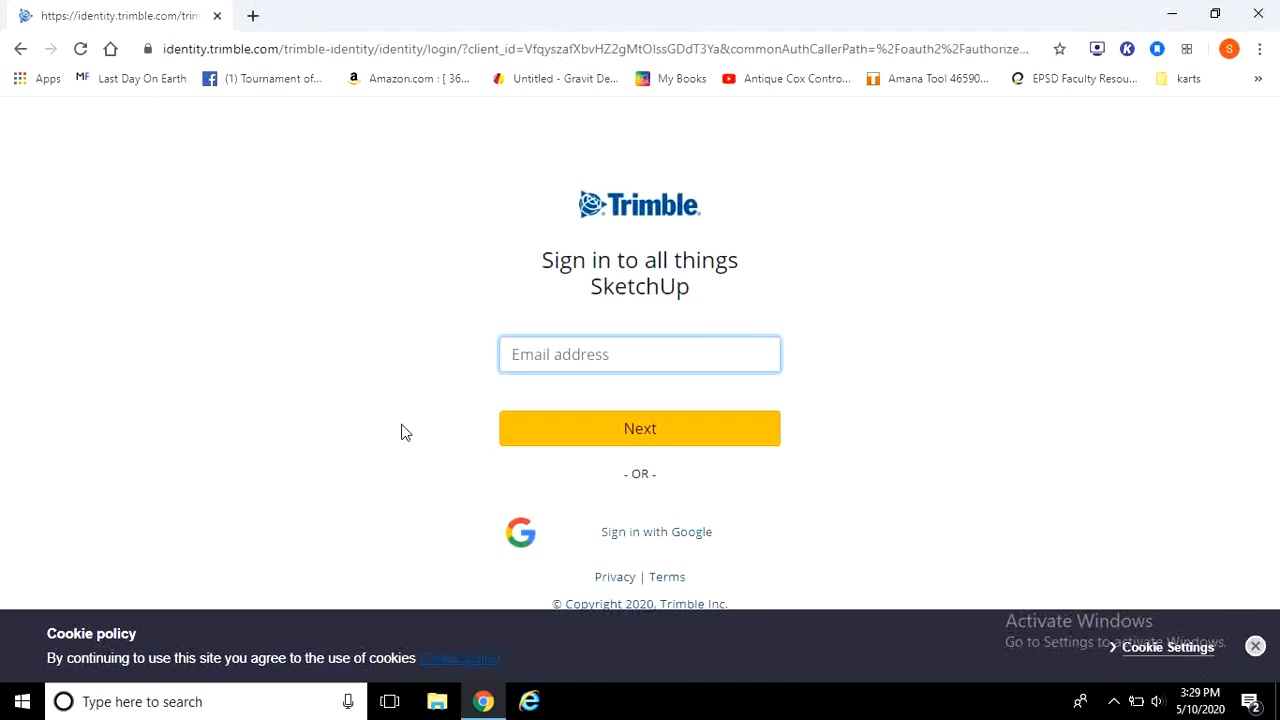
pyautogui.click(640, 540)
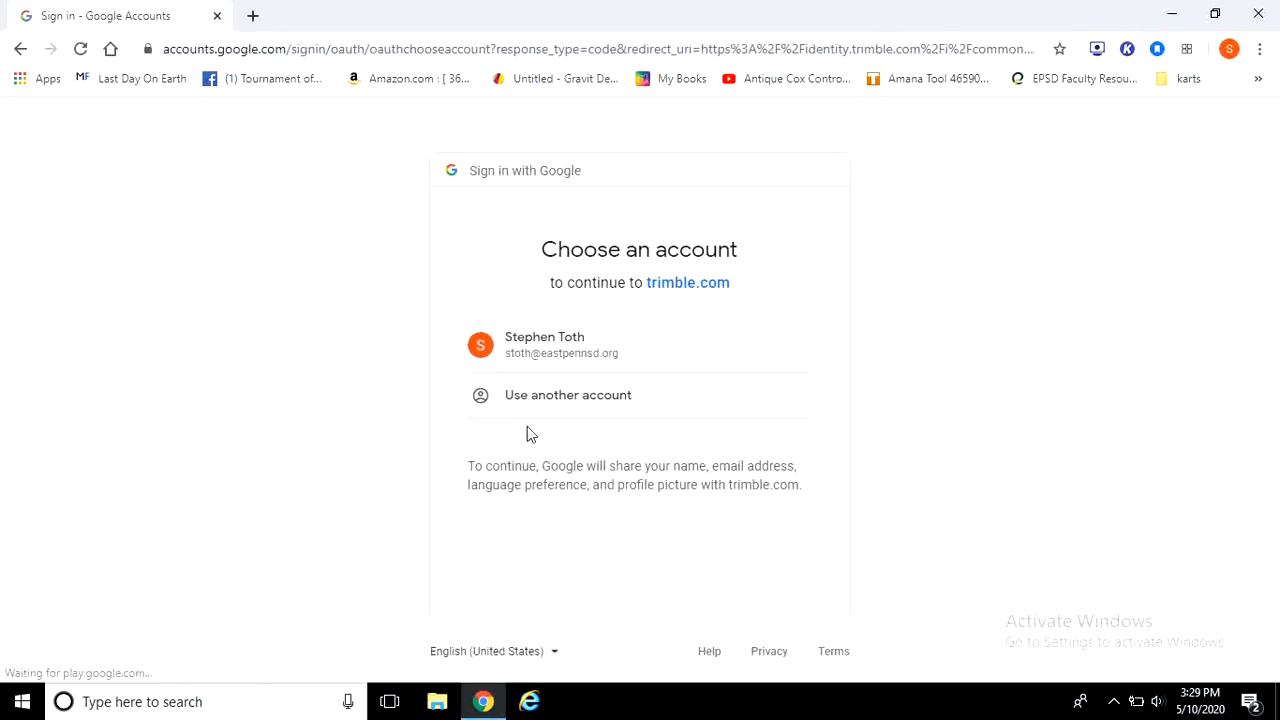
pyautogui.click(577, 357)
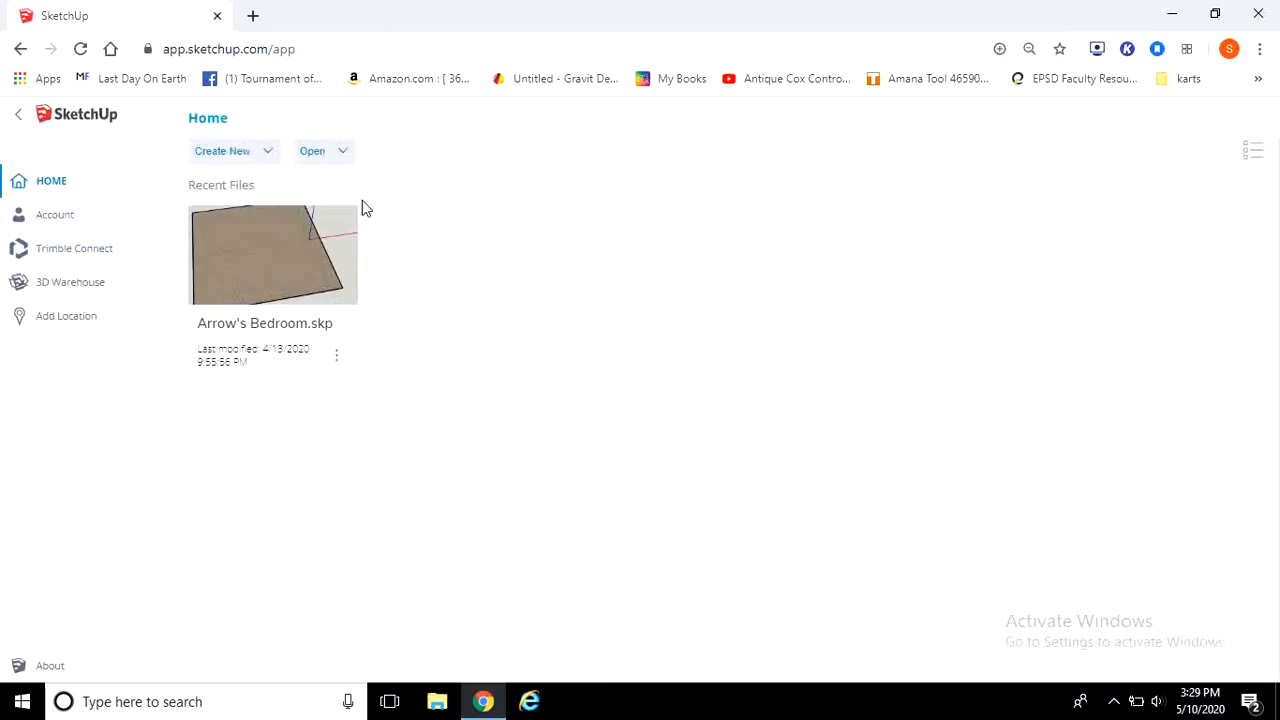
# Step: Open the recent file Arrow's Bedroom.skp
pyautogui.click(297, 268)
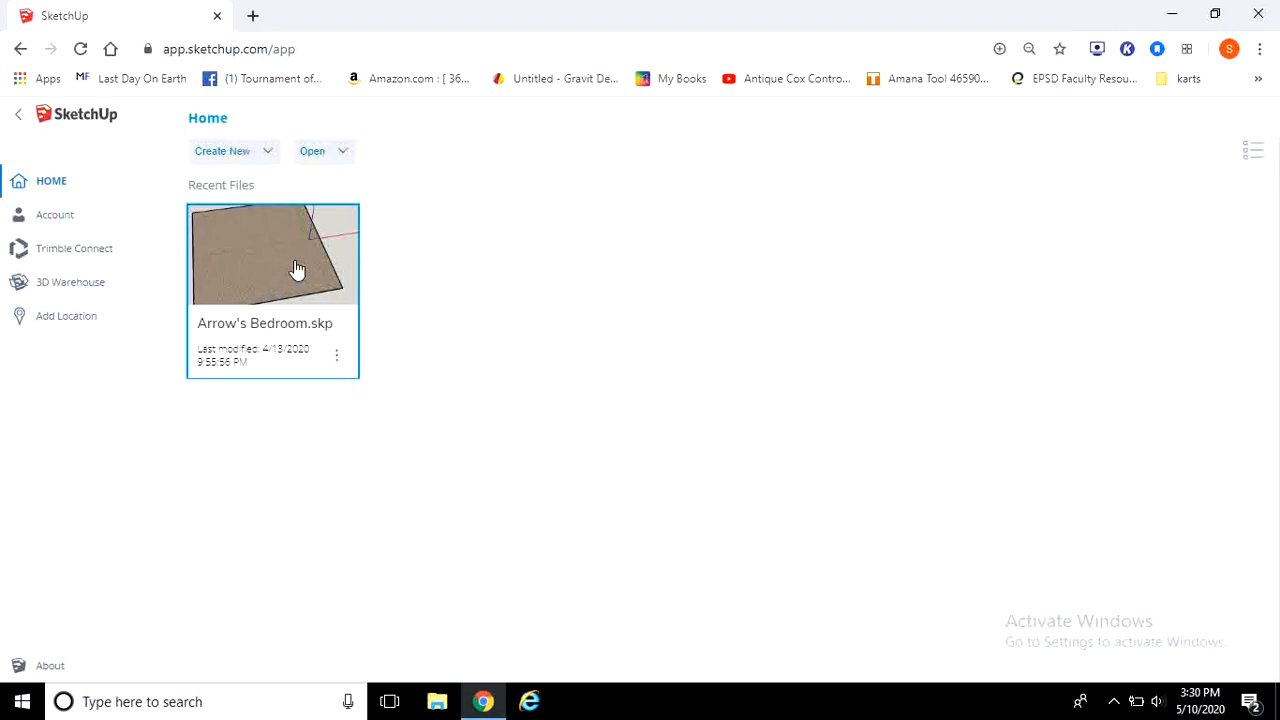
pyautogui.click(308, 160)
pyautogui.click(337, 355)
pyautogui.click(356, 388)
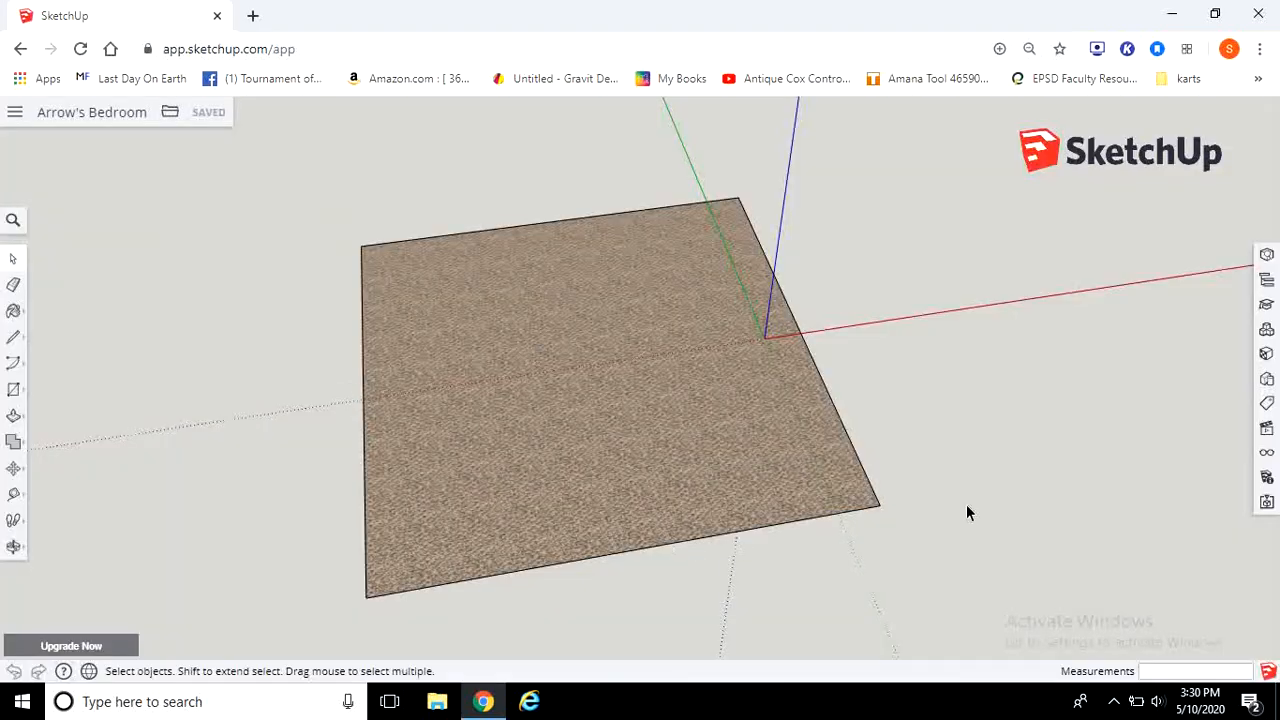
# Step: Examine the bedroom floor face from different angles and distances
pyautogui.scroll(3, 954, 595)
pyautogui.scroll(-2, 954, 595)
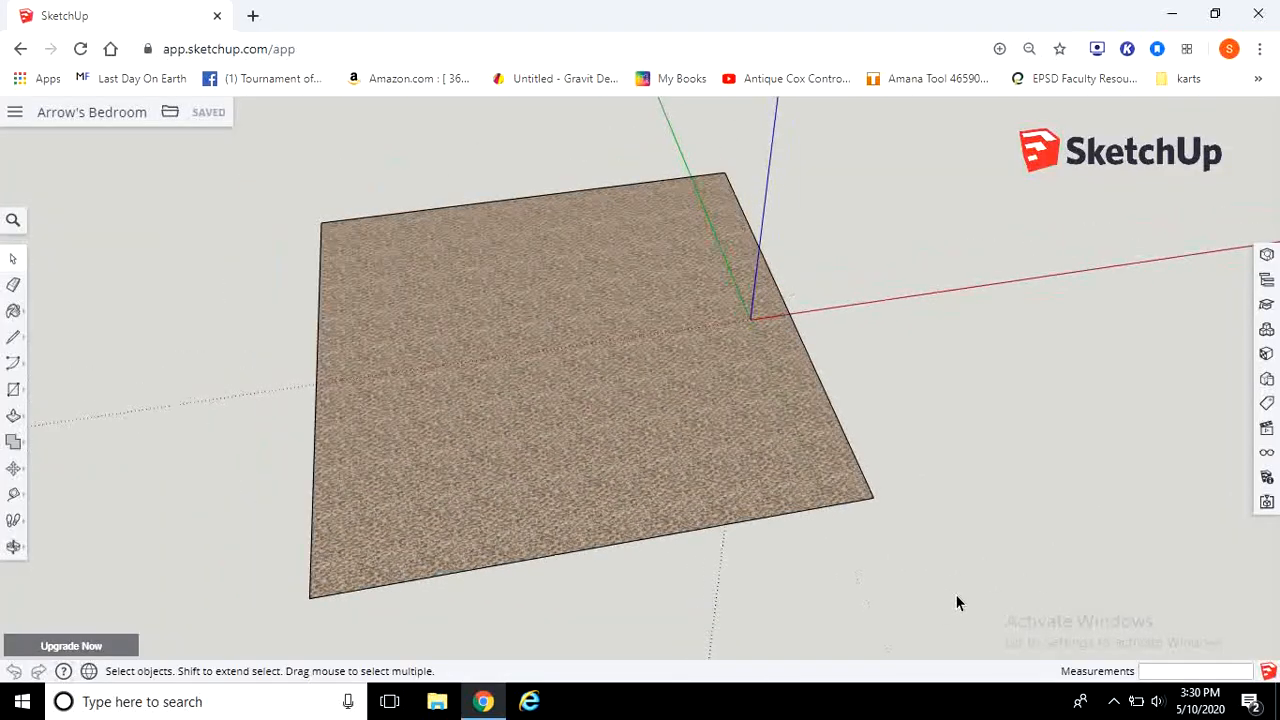
pyautogui.rightClick(939, 575)
pyautogui.click(1054, 500)
pyautogui.moveTo(994, 518); pyautogui.dragTo(557, 528, button='middle')
pyautogui.scroll(2, 556, 521)
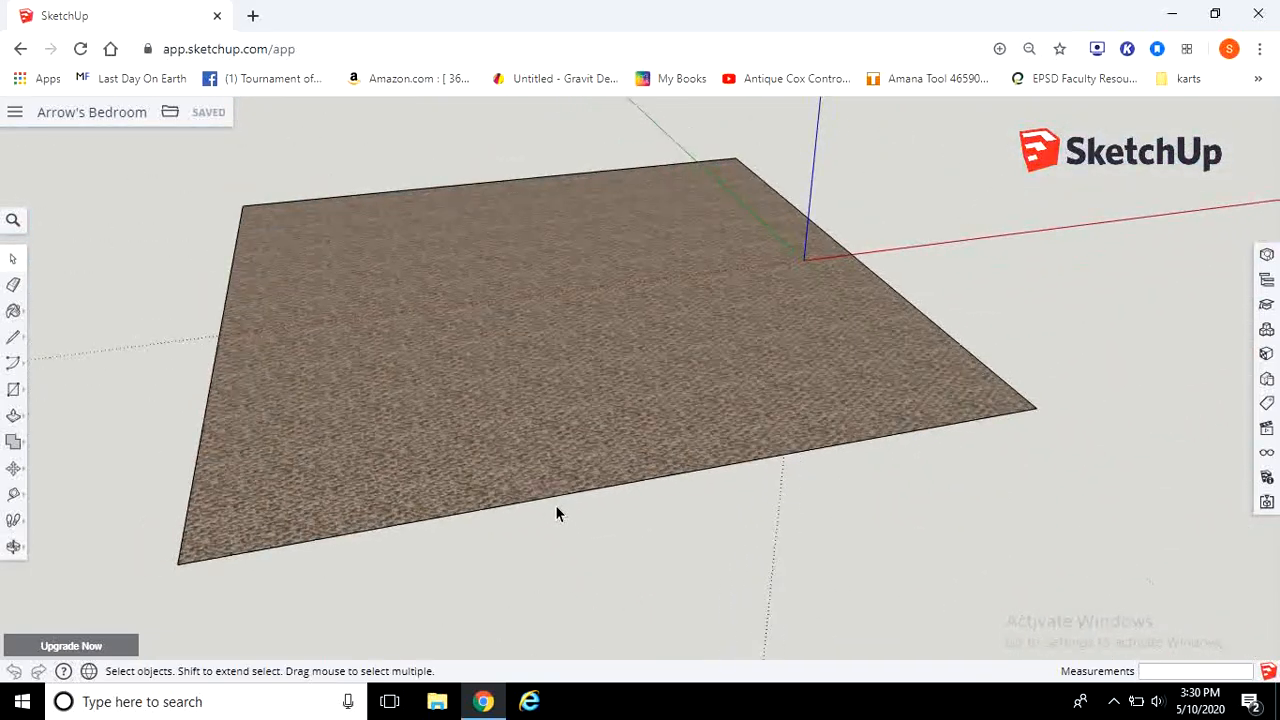
pyautogui.scroll(-3, 555, 506)
pyautogui.scroll(2, 553, 502)
pyautogui.scroll(-3, 553, 502)
pyautogui.moveTo(969, 366); pyautogui.dragTo(1083, 406, button='middle')
pyautogui.keyDown('shift'); pyautogui.moveTo(440, 232); pyautogui.dragTo(358, 208, button='middle'); pyautogui.keyUp('shift')
pyautogui.moveTo(876, 300)
pyautogui.keyDown('shift'); pyautogui.mouseDown(button='middle')
pyautogui.moveTo(1014, 440)
pyautogui.moveTo(957, 303)
pyautogui.moveTo(991, 457)
pyautogui.moveTo(1013, 312)
pyautogui.moveTo(1003, 323)
pyautogui.moveTo(1022, 358)
pyautogui.mouseUp(button='middle'); pyautogui.keyUp('shift')
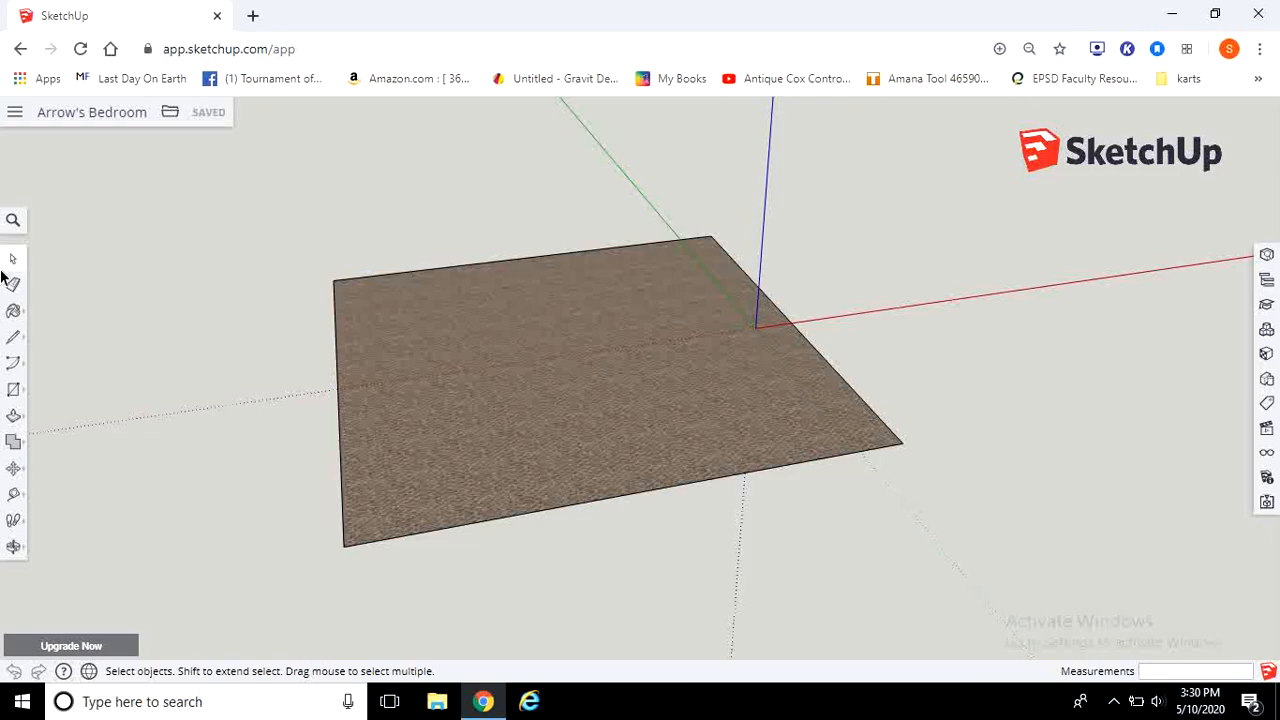
pyautogui.click(13, 443)
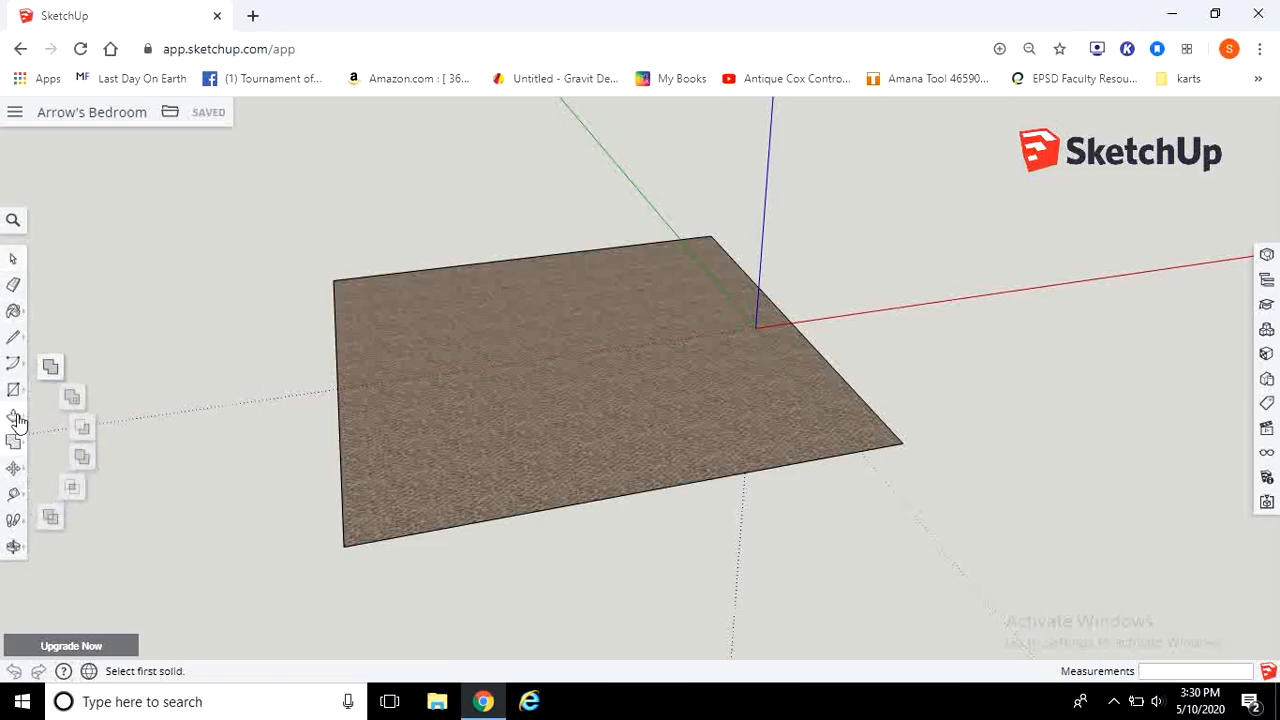
pyautogui.click(15, 417)
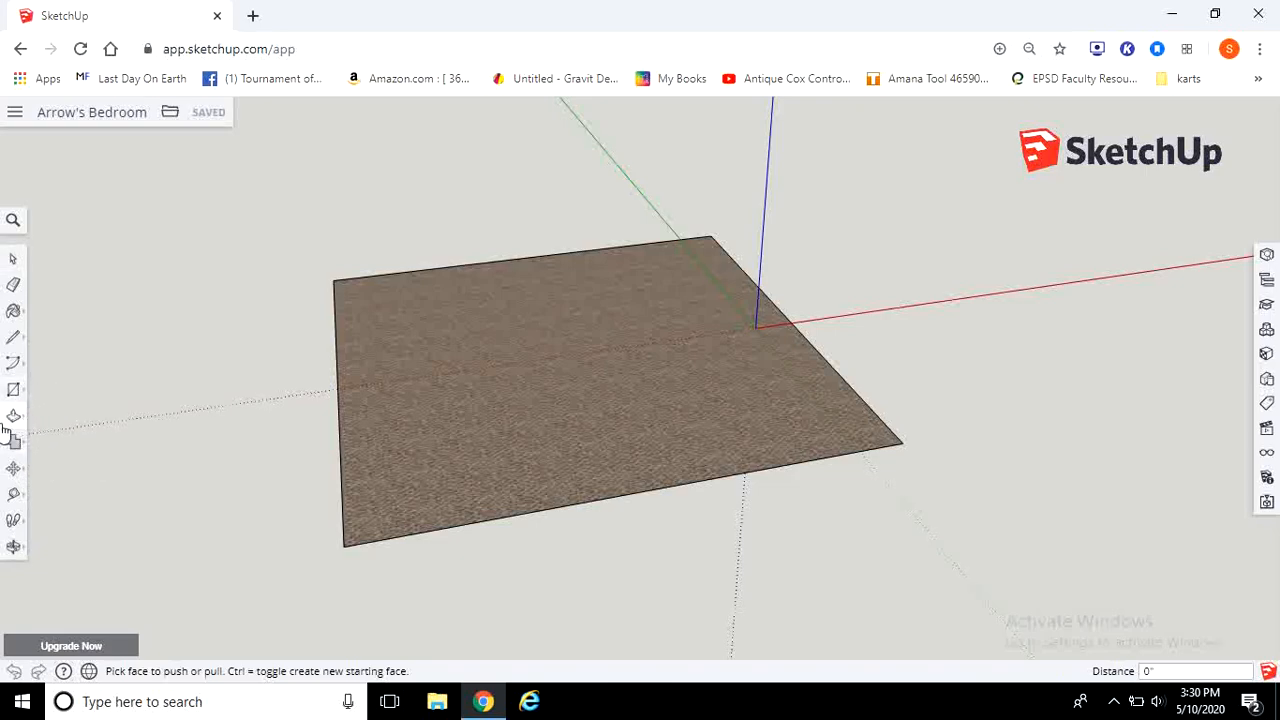
pyautogui.click(14, 421)
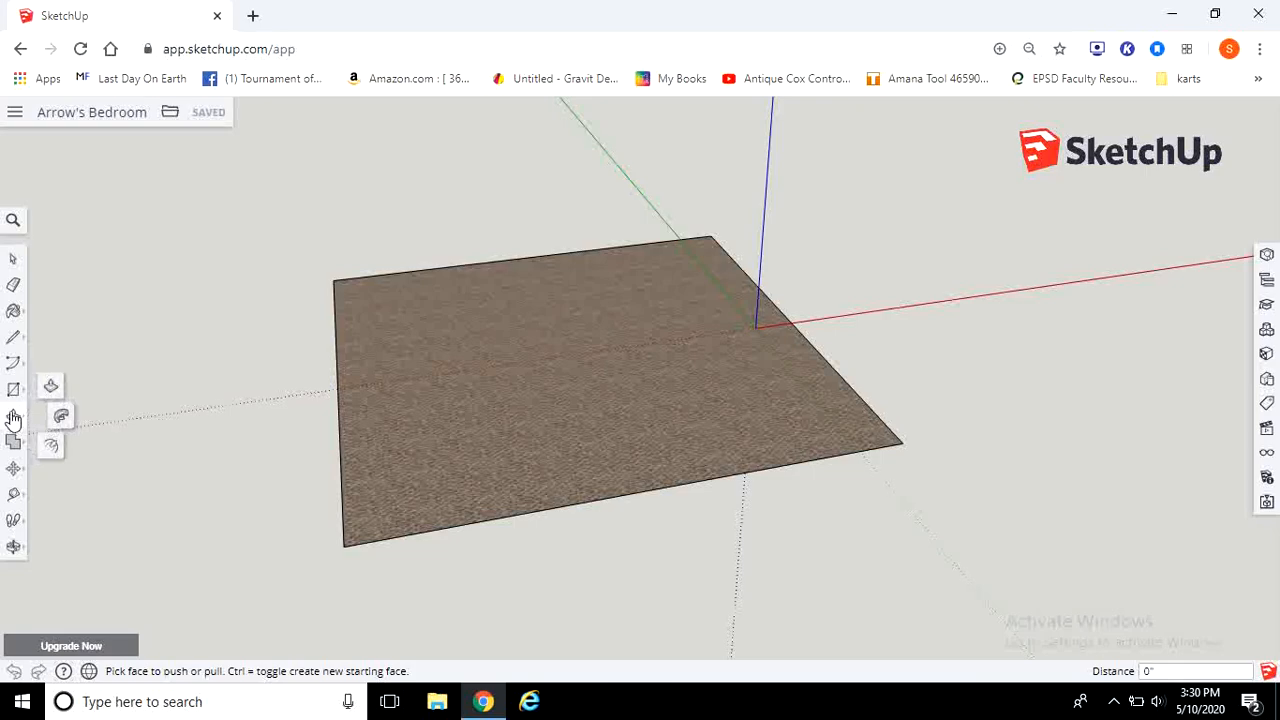
pyautogui.click(14, 389)
pyautogui.click(18, 360)
pyautogui.click(13, 337)
pyautogui.click(13, 310)
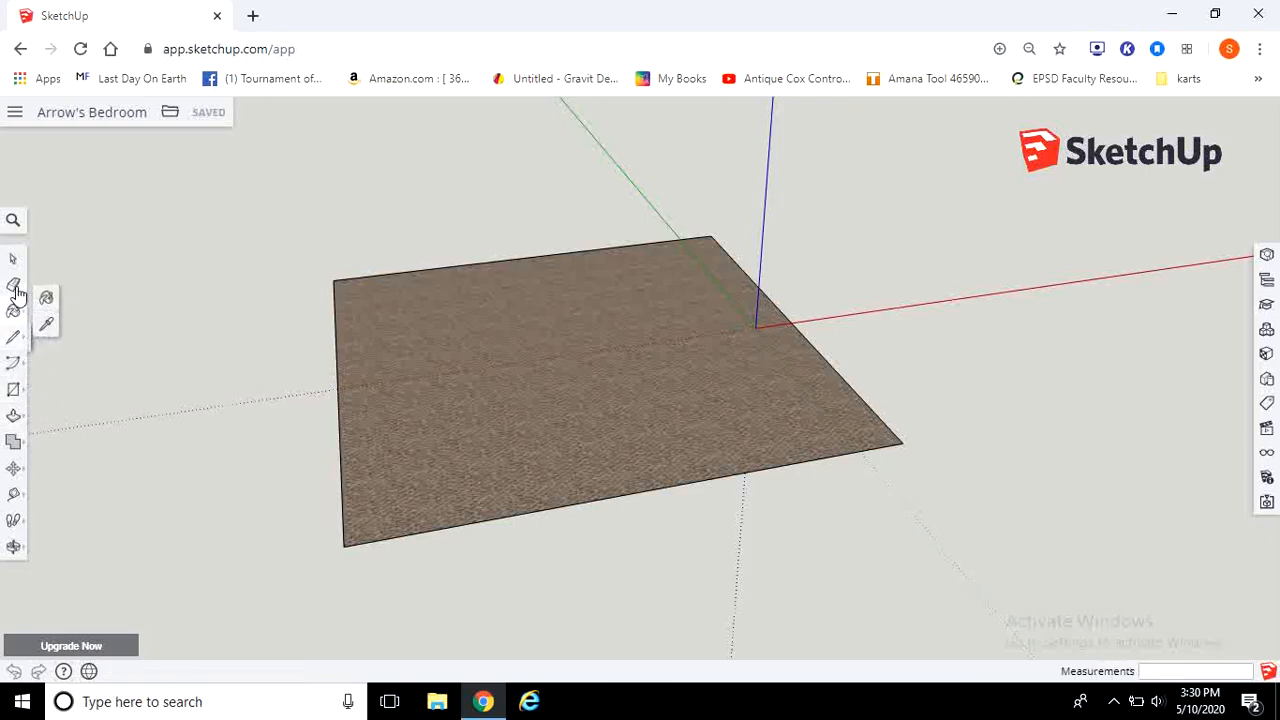
pyautogui.click(13, 337)
pyautogui.click(13, 362)
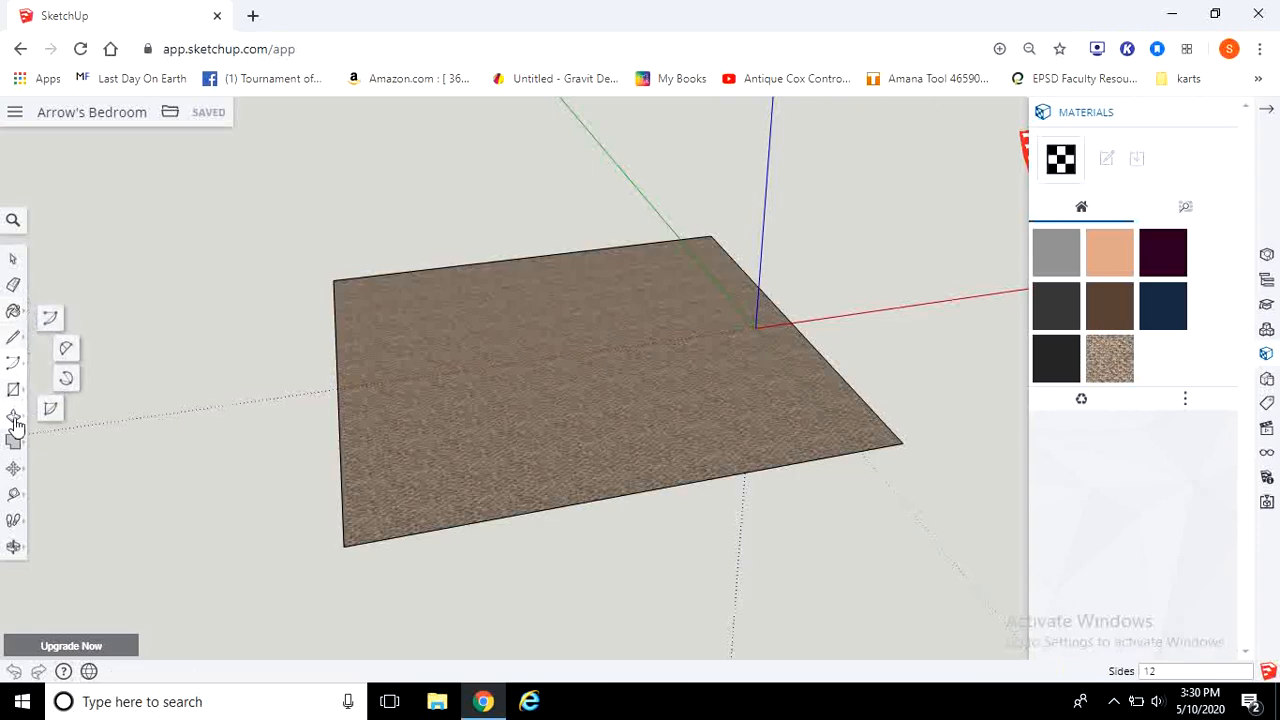
# Step: Try raising the floor face into a block with the Push/Pull tool
pyautogui.click(14, 422)
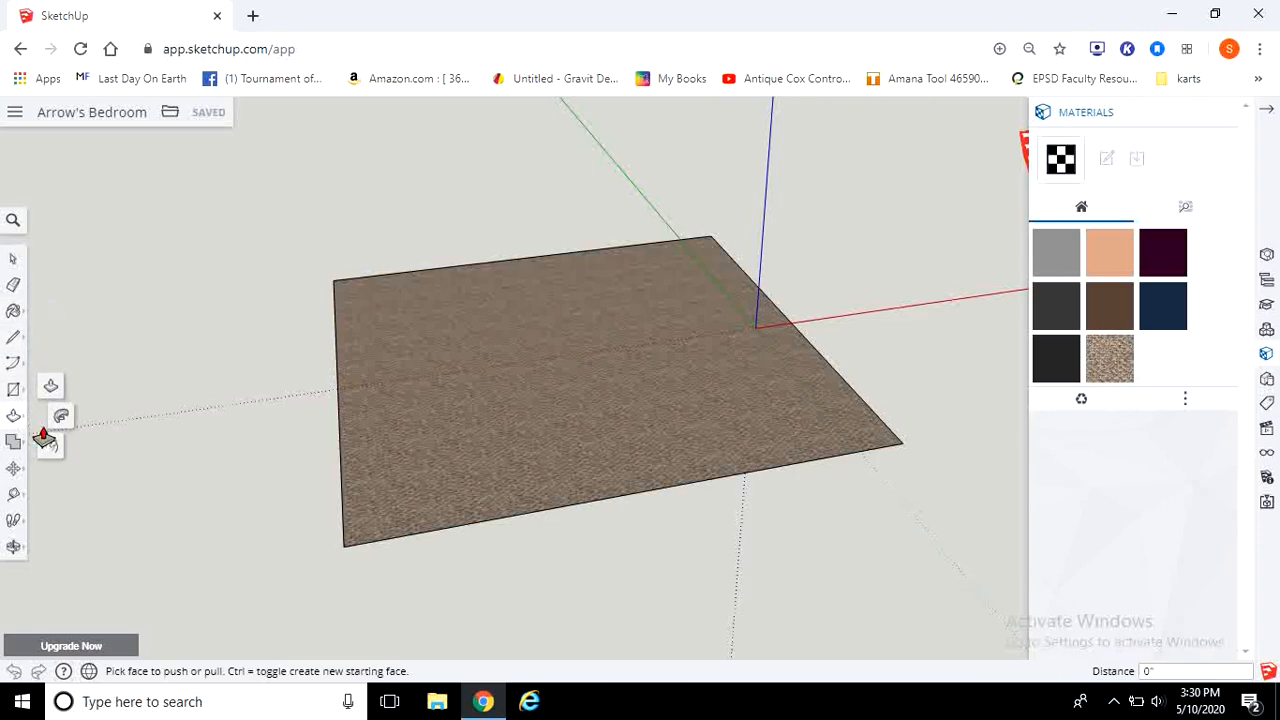
pyautogui.scroll(2, 590, 600)
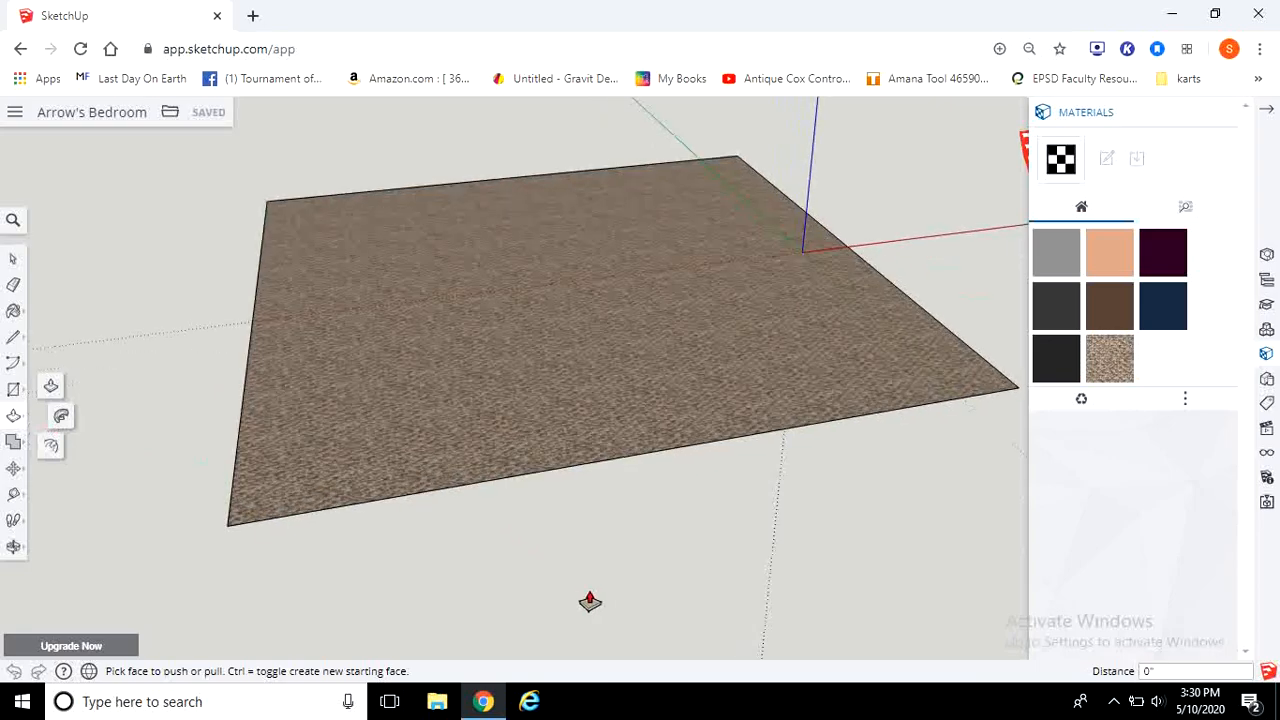
pyautogui.scroll(1, 590, 601)
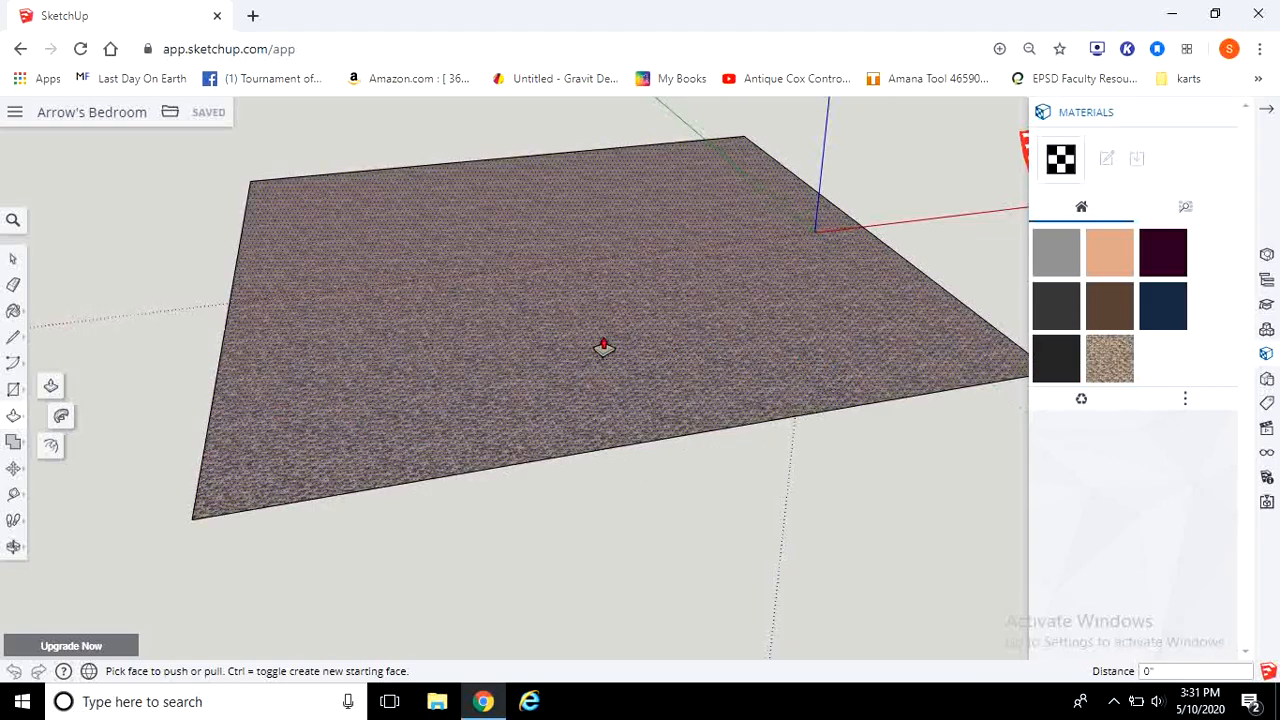
pyautogui.scroll(-3, 549, 343)
pyautogui.moveTo(534, 289)
pyautogui.mouseDown(button='middle')
pyautogui.moveTo(523, 343)
pyautogui.moveTo(522, 298)
pyautogui.mouseUp(button='middle')
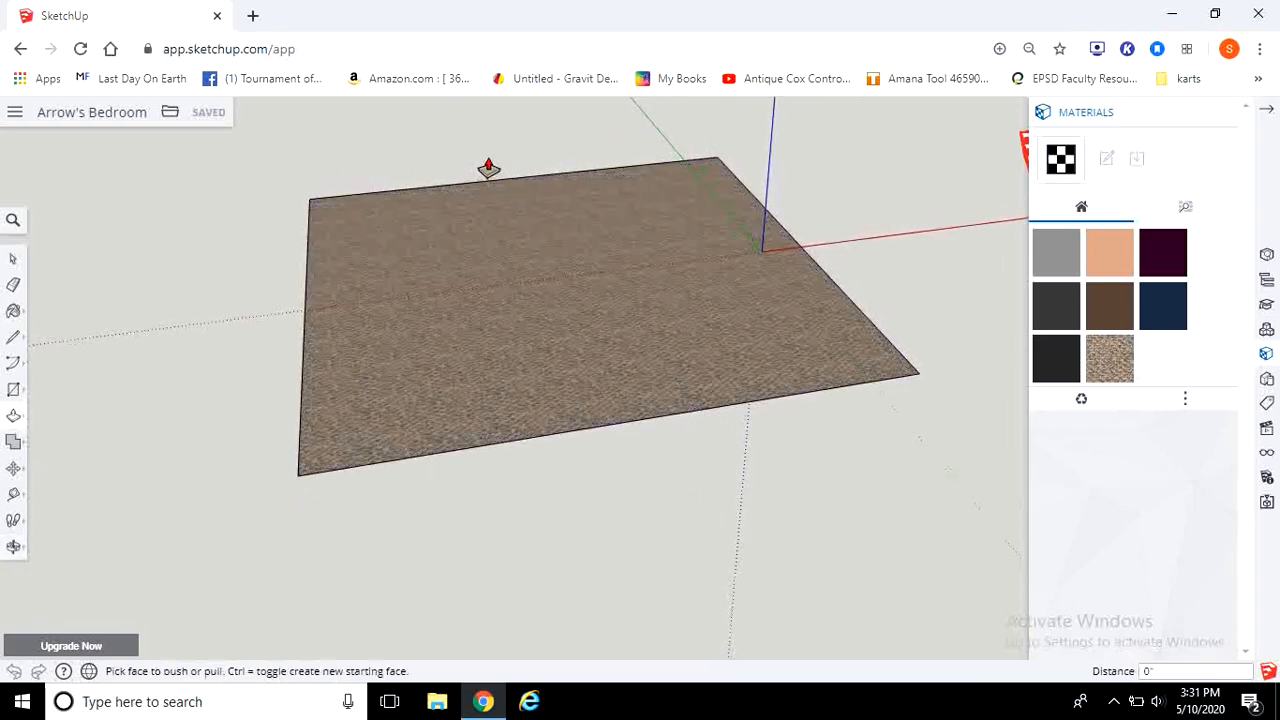
pyautogui.moveTo(488, 167); pyautogui.dragTo(483, 246, button='middle')
pyautogui.click(531, 512)
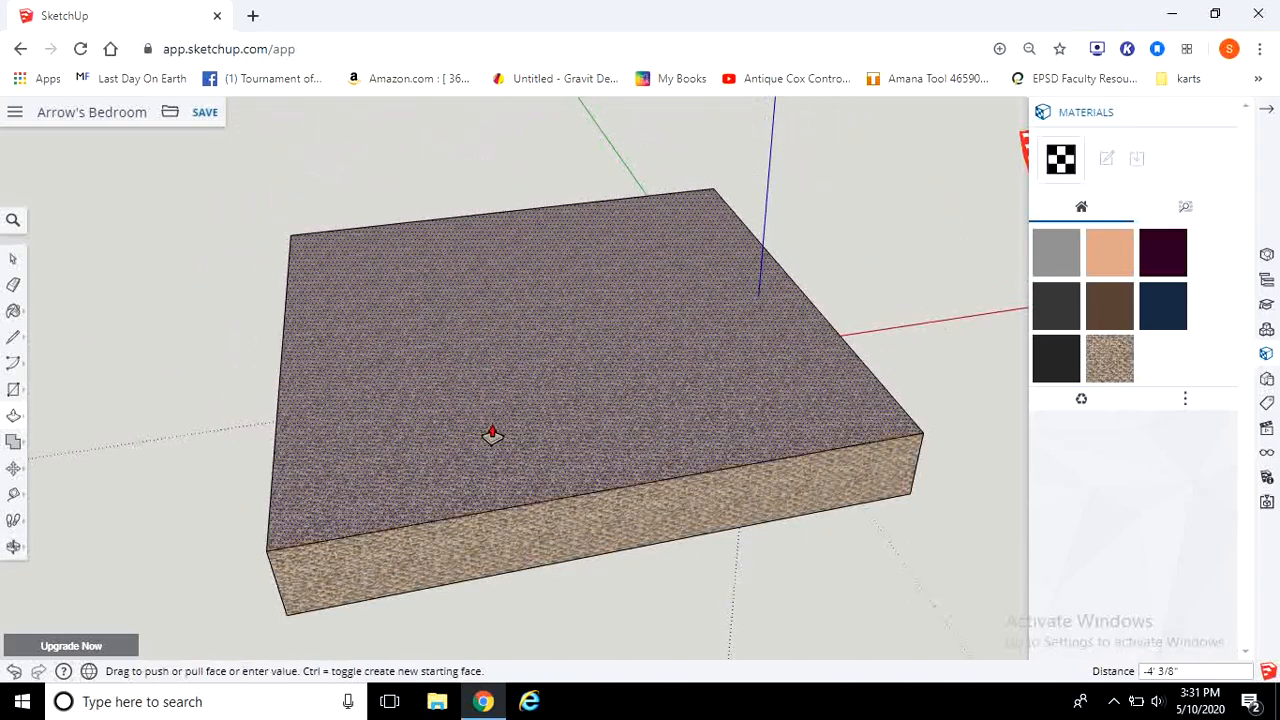
pyautogui.click(443, 289)
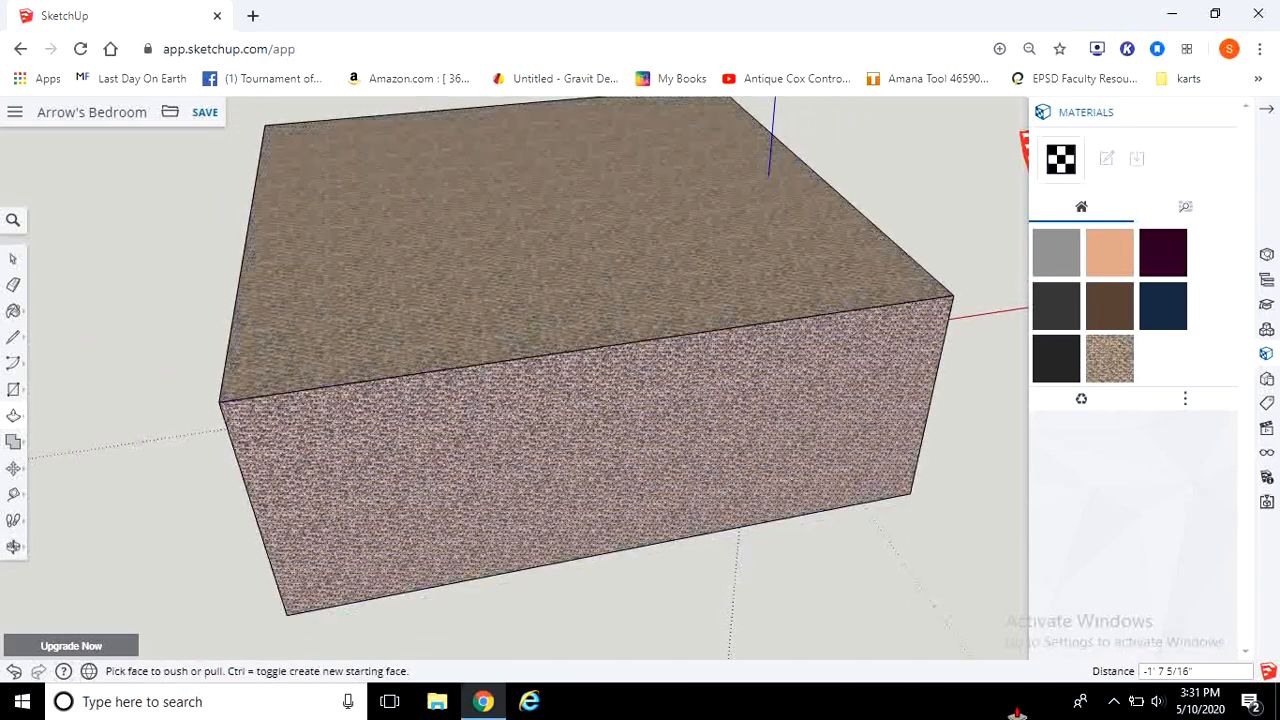
pyautogui.hotkey('ctrl', 'z')
pyautogui.hotkey('ctrl', 'z')
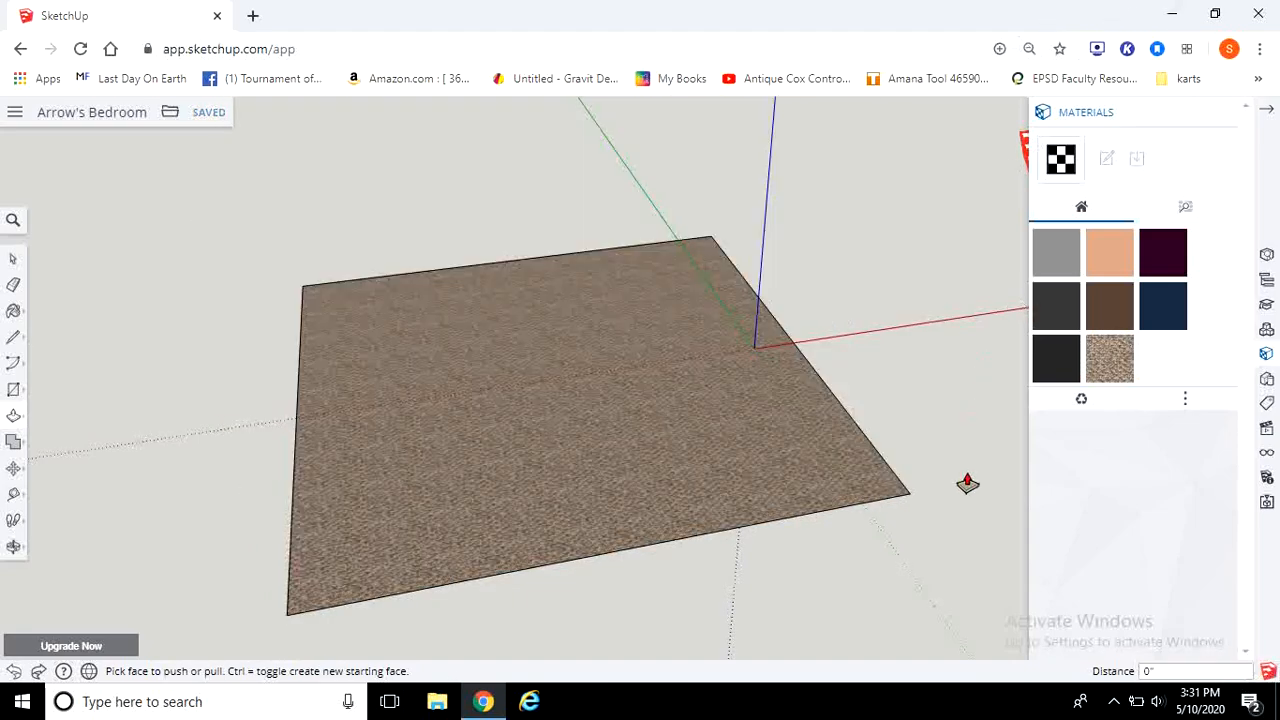
# Step: Experiment with pulling the floor face up again, undoing, redoing and cancelling the results
pyautogui.moveTo(903, 566); pyautogui.dragTo(771, 480, button='middle')
pyautogui.moveTo(668, 476); pyautogui.dragTo(586, 393)
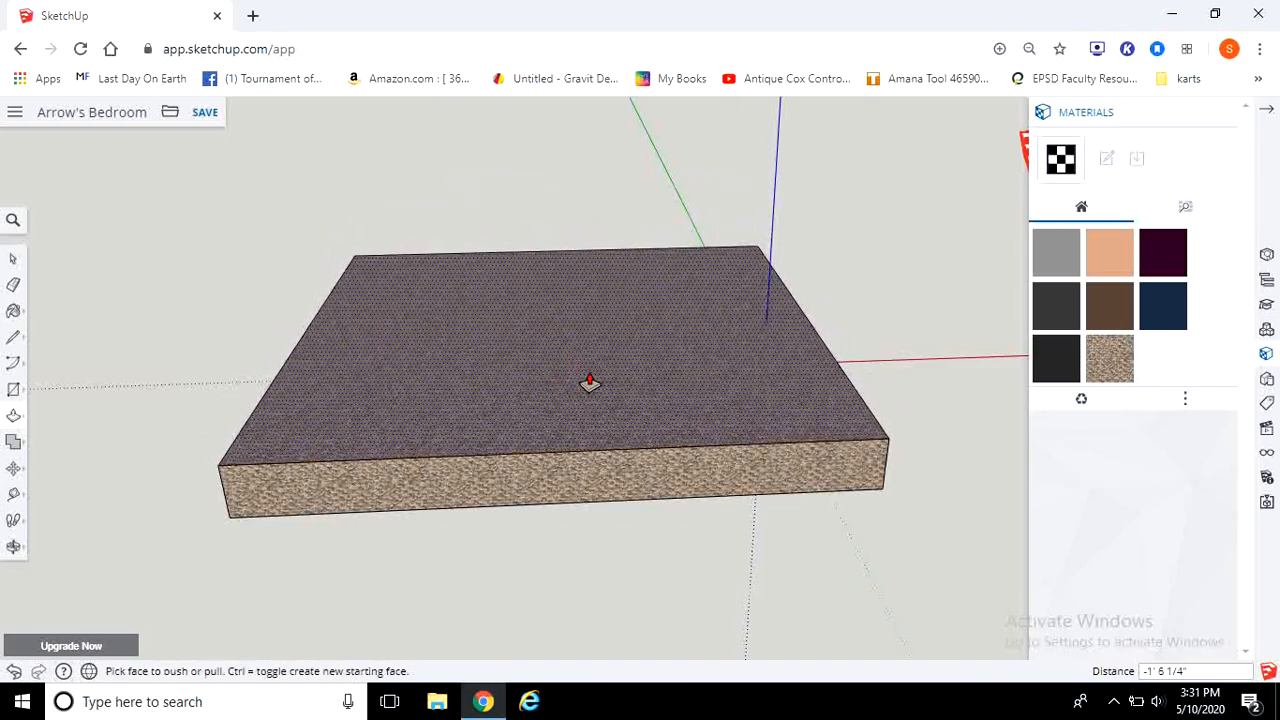
pyautogui.hotkey('ctrl', 'z')
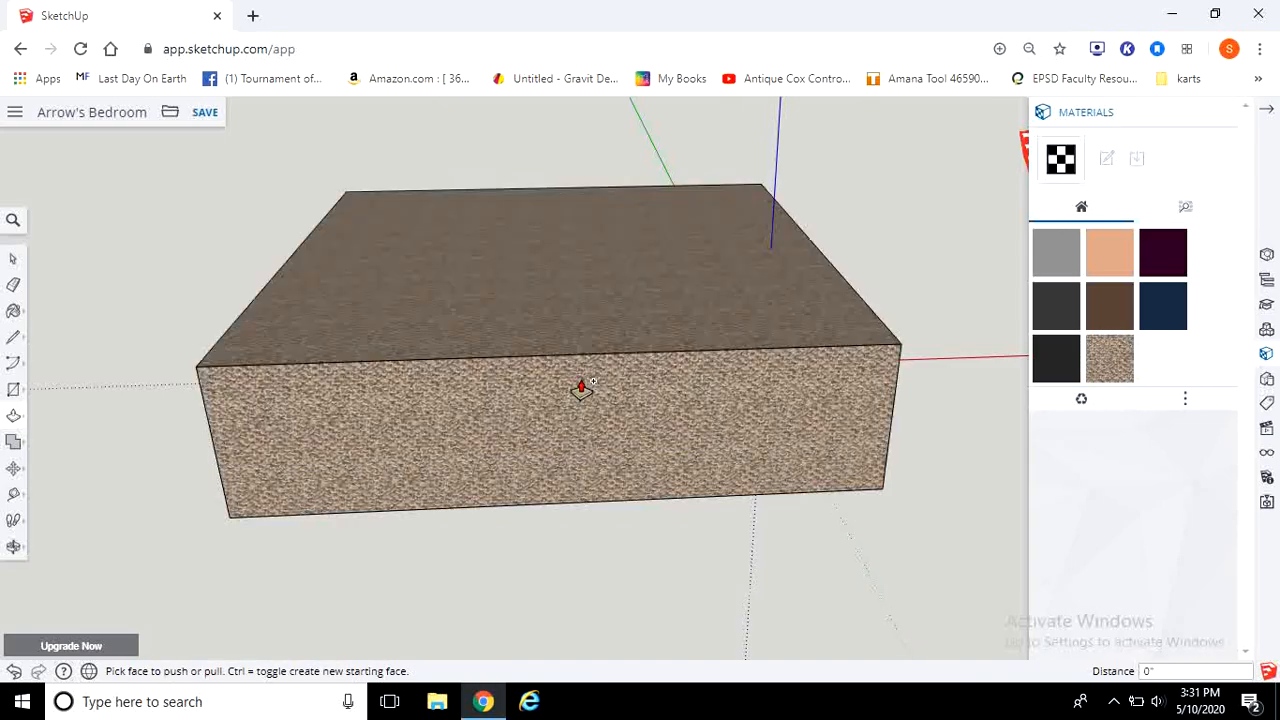
pyautogui.hotkey('ctrl', 'y')
pyautogui.hotkey('ctrl', 'z')
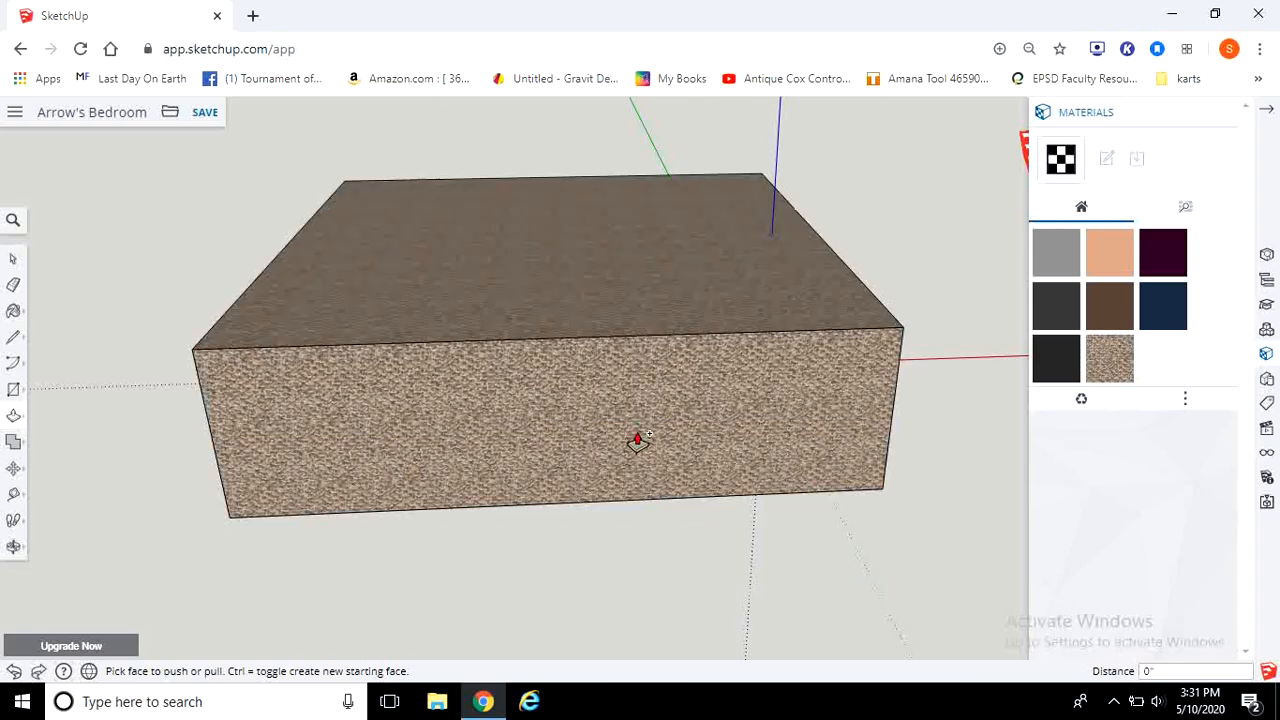
pyautogui.hotkey('ctrl', 'z')
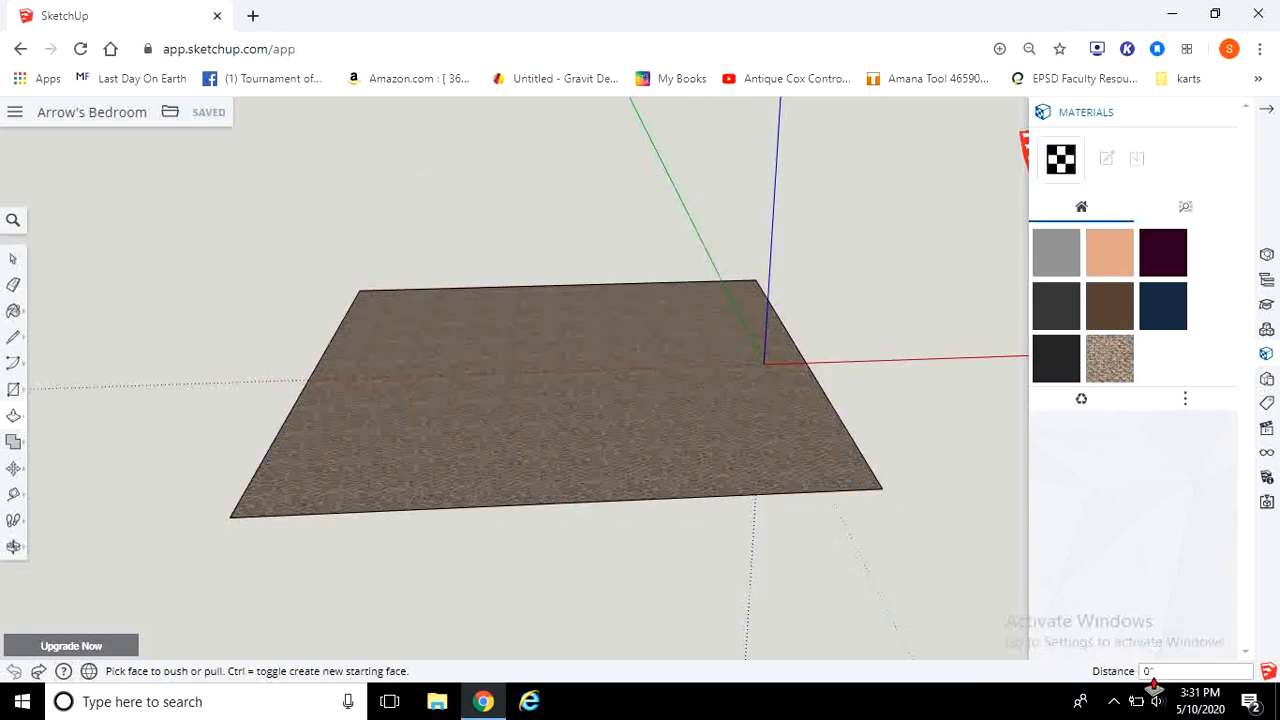
pyautogui.moveTo(766, 486); pyautogui.dragTo(705, 342)
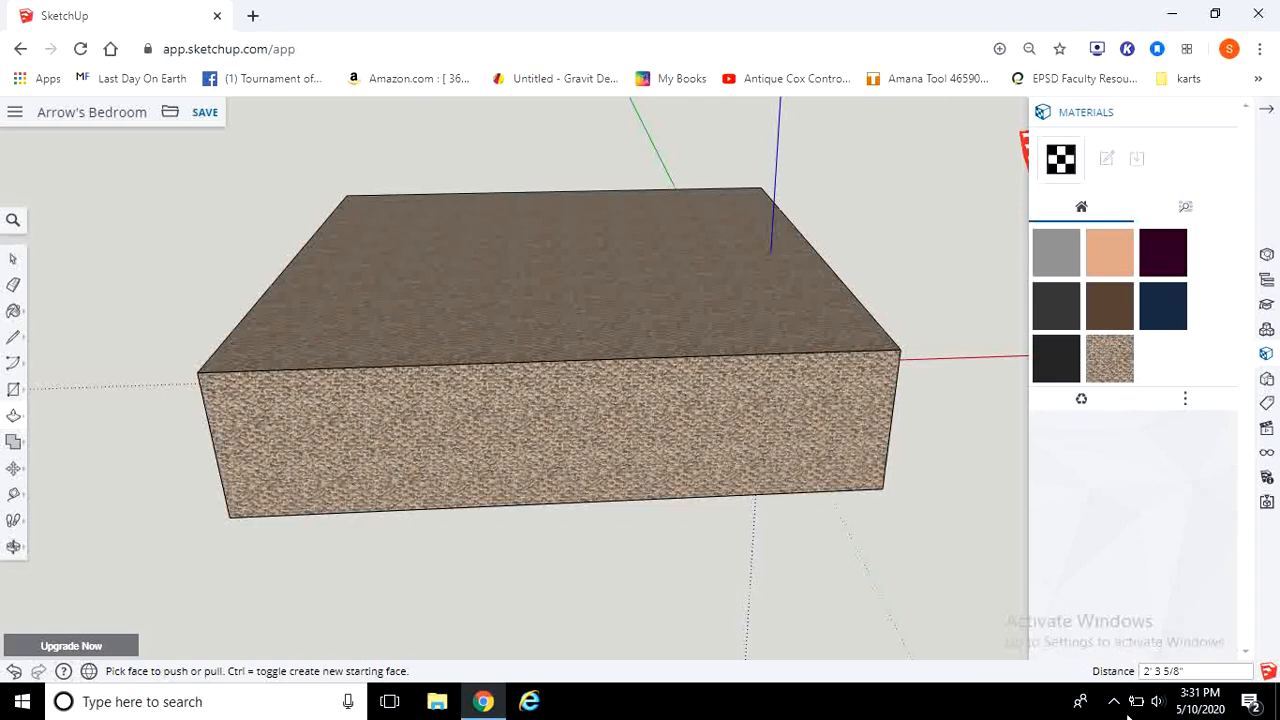
pyautogui.hotkey('ctrl', 'z')
pyautogui.moveTo(771, 489); pyautogui.dragTo(738, 314)
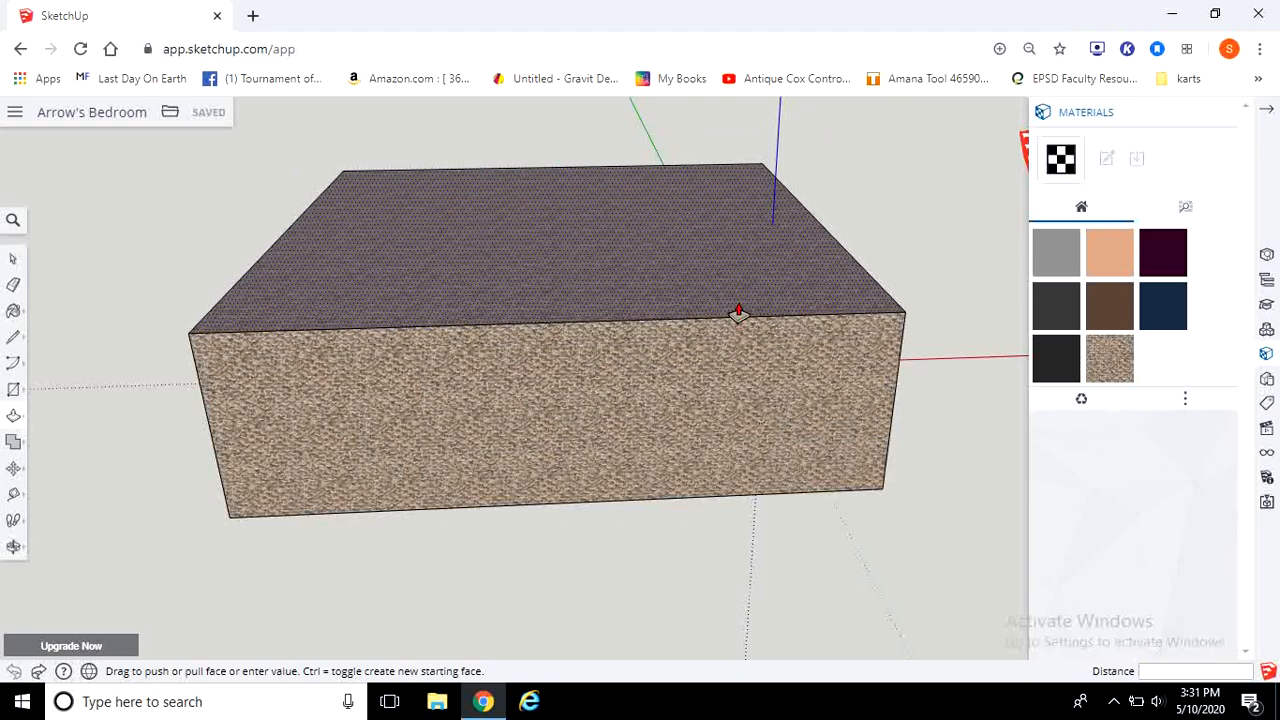
pyautogui.press('Escape')
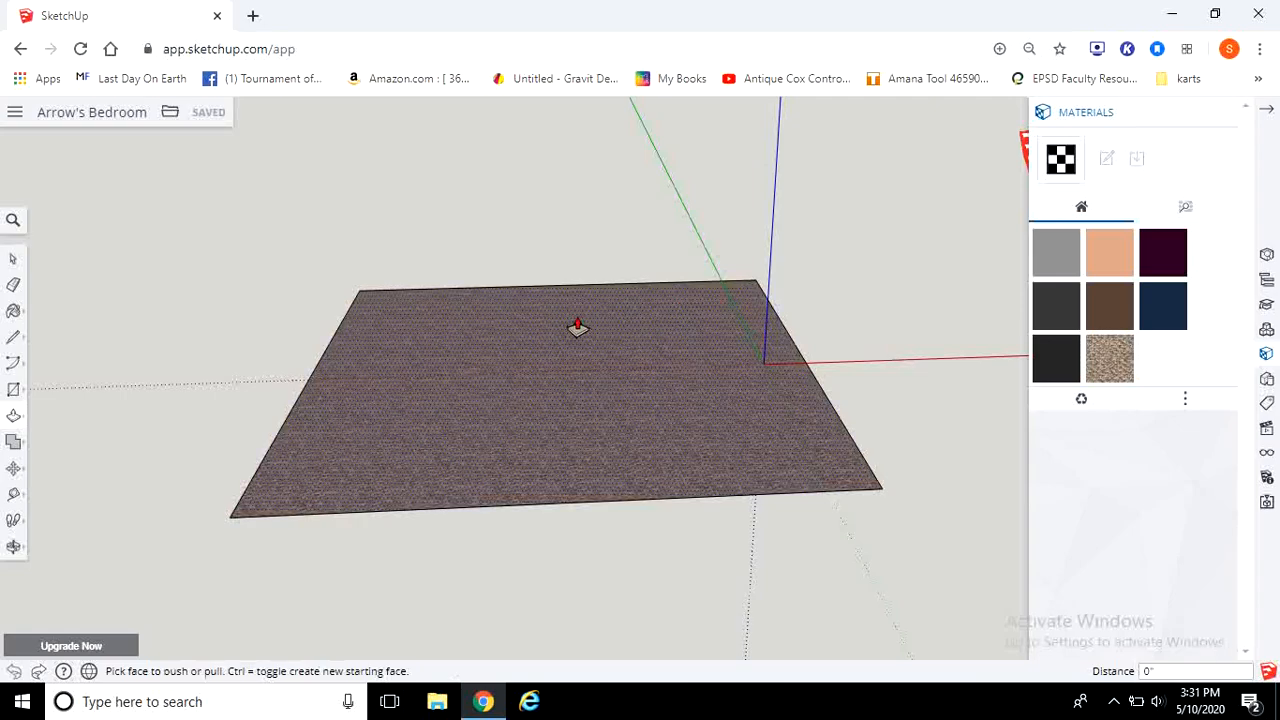
# Step: Try pulling the floor face up 12 inches
pyautogui.moveTo(514, 460); pyautogui.dragTo(515, 425)
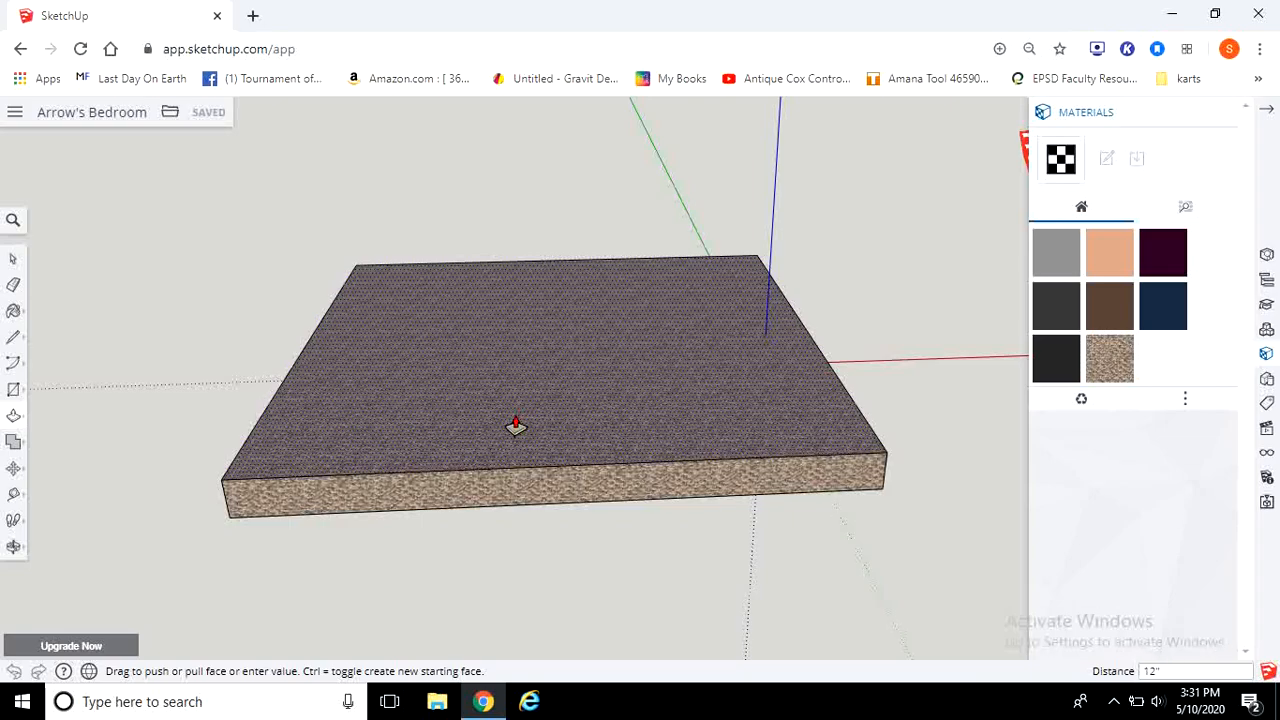
pyautogui.press('Return')
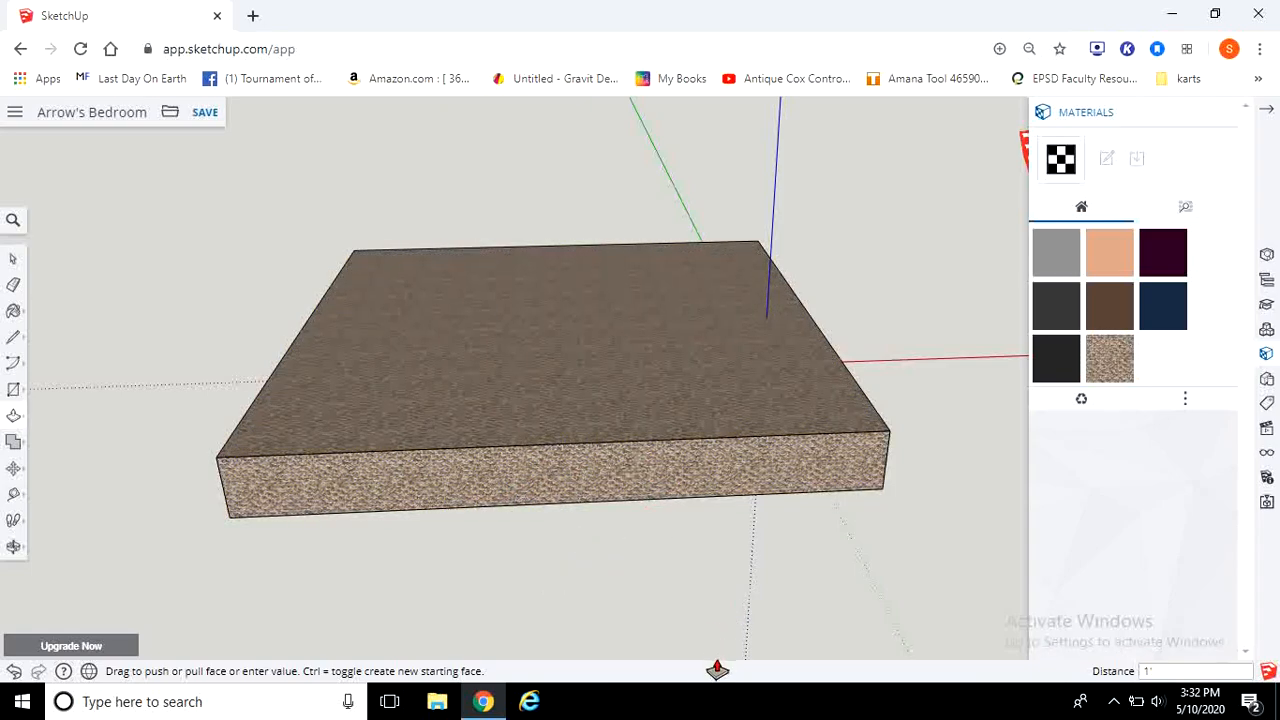
pyautogui.press('Escape')
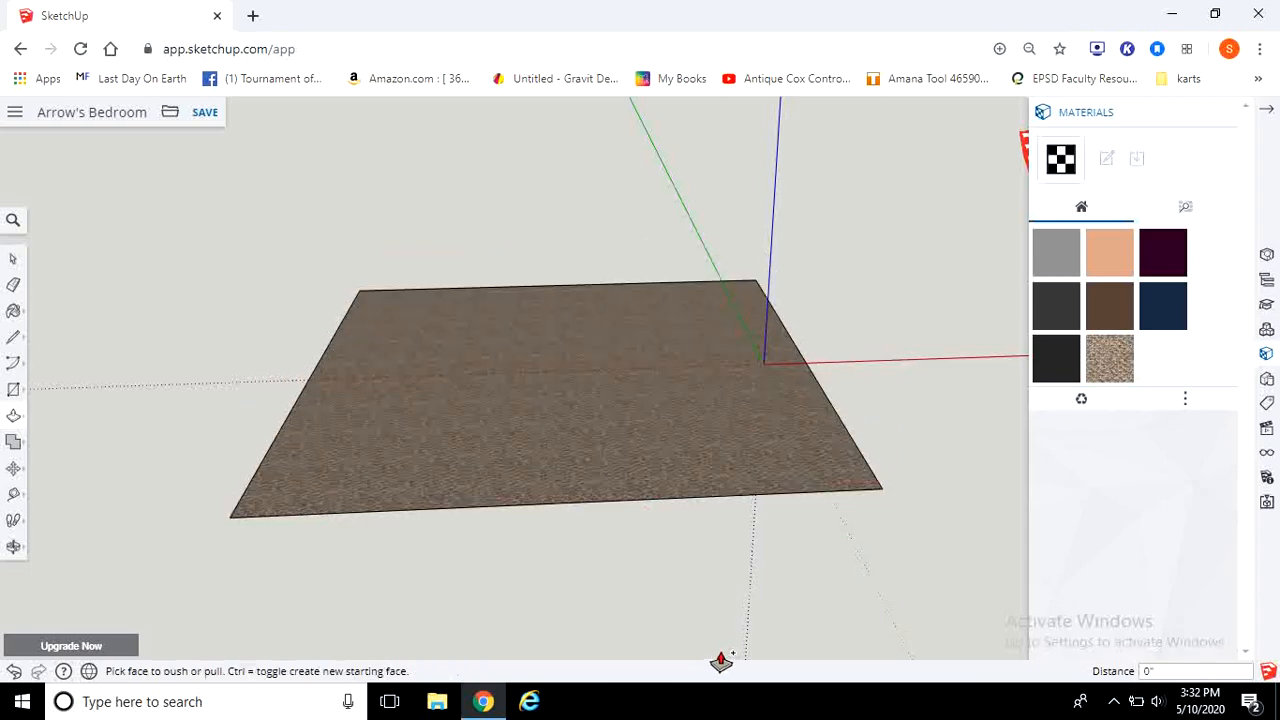
# Step: Raise the floor face 12 inches into a solid block with Push/Pull
pyautogui.click(14, 418)
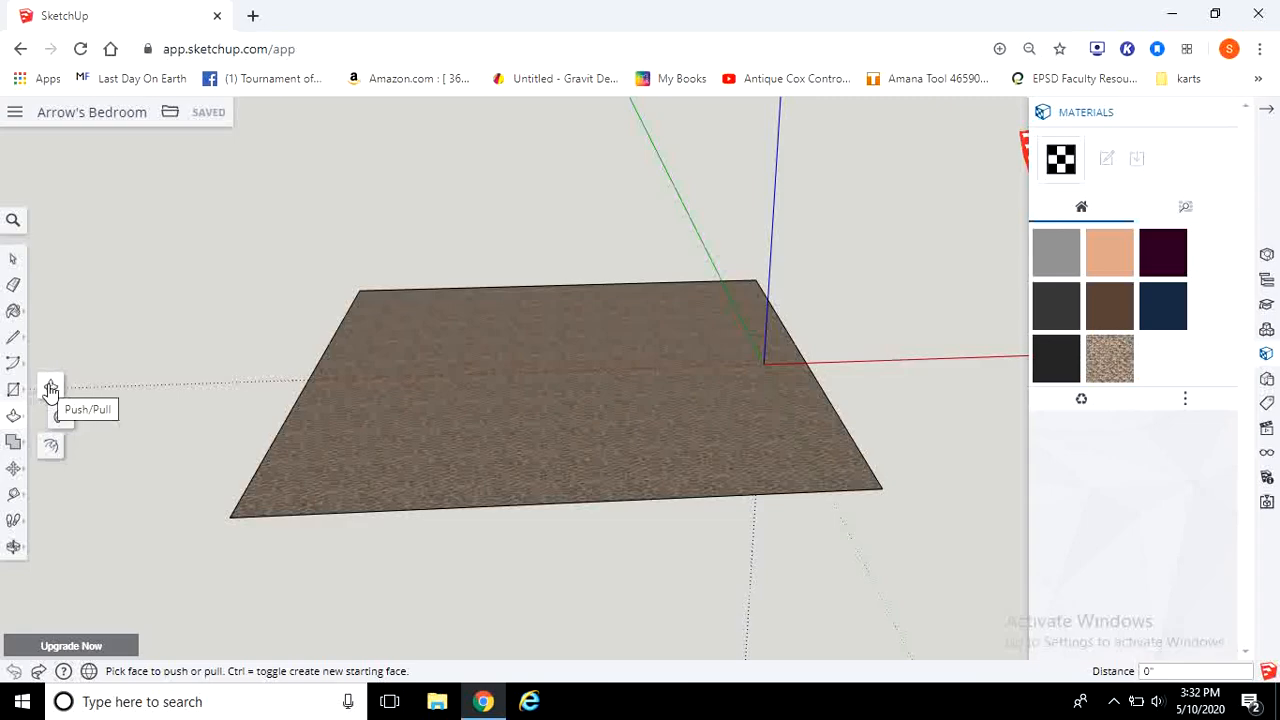
pyautogui.click(50, 389)
pyautogui.click(563, 430)
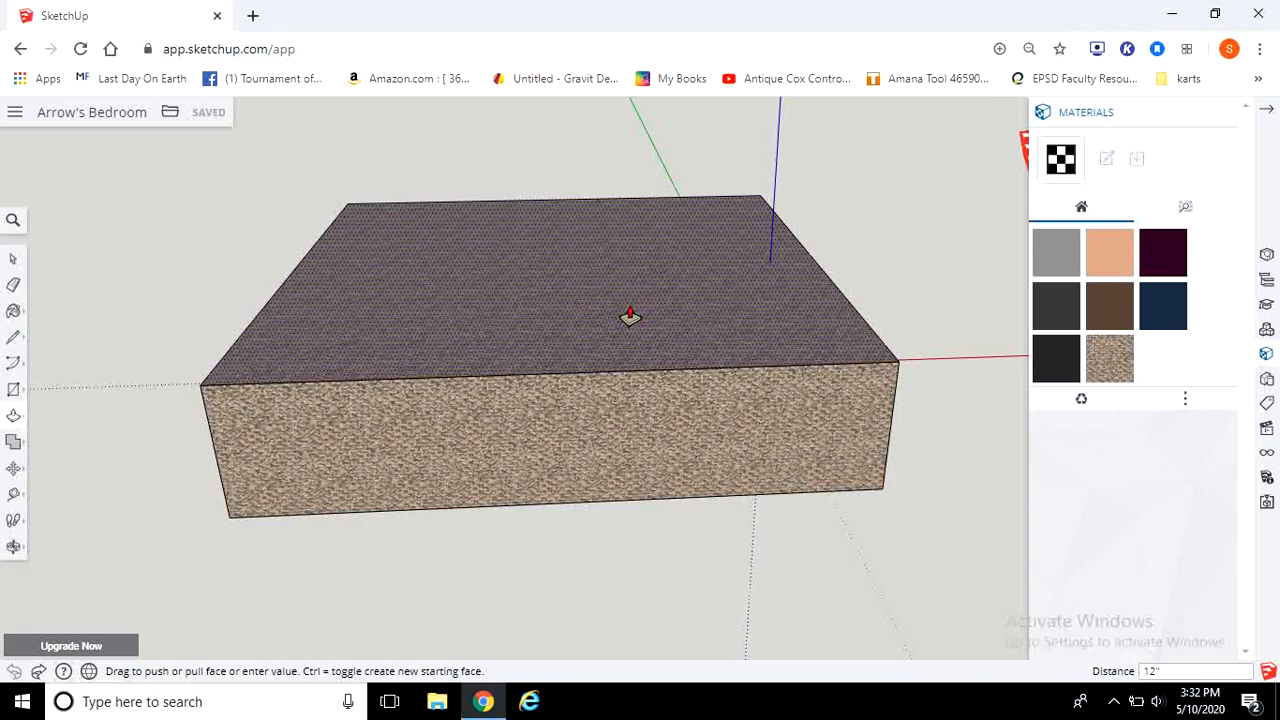
pyautogui.press('Return')
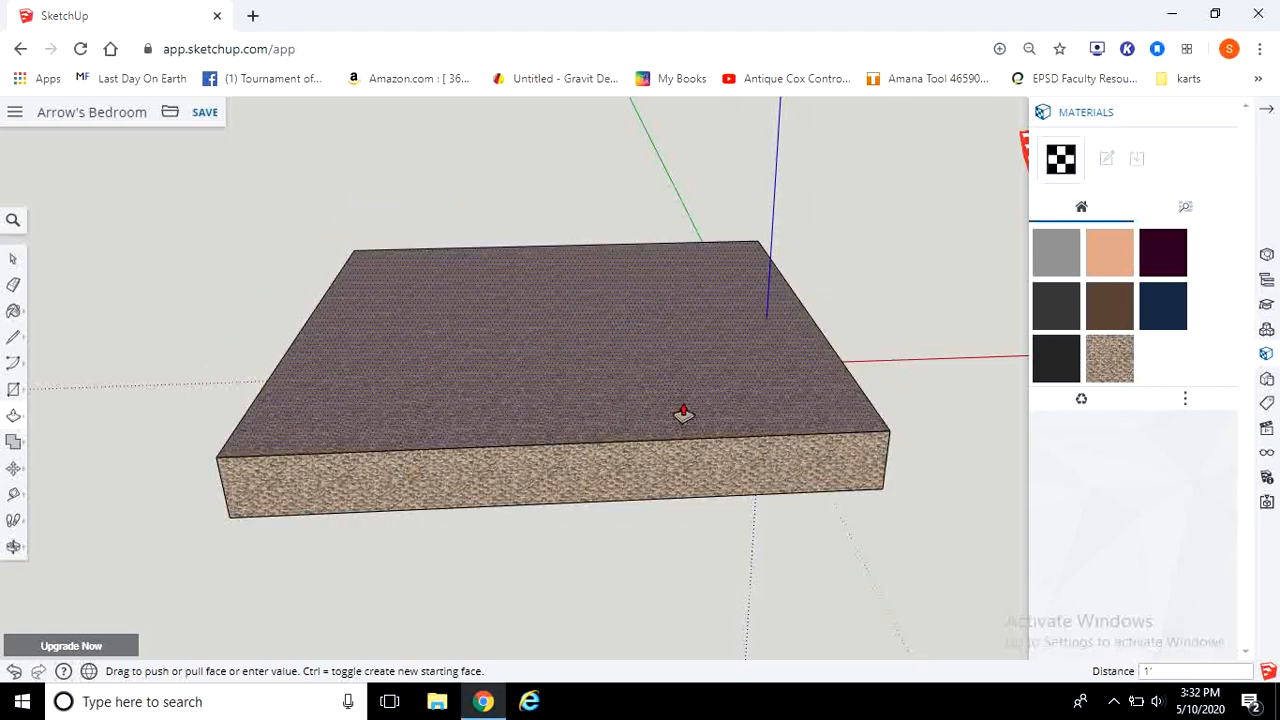
# Step: Examine the raised floor block from different angles and distances
pyautogui.scroll(3, 611, 428)
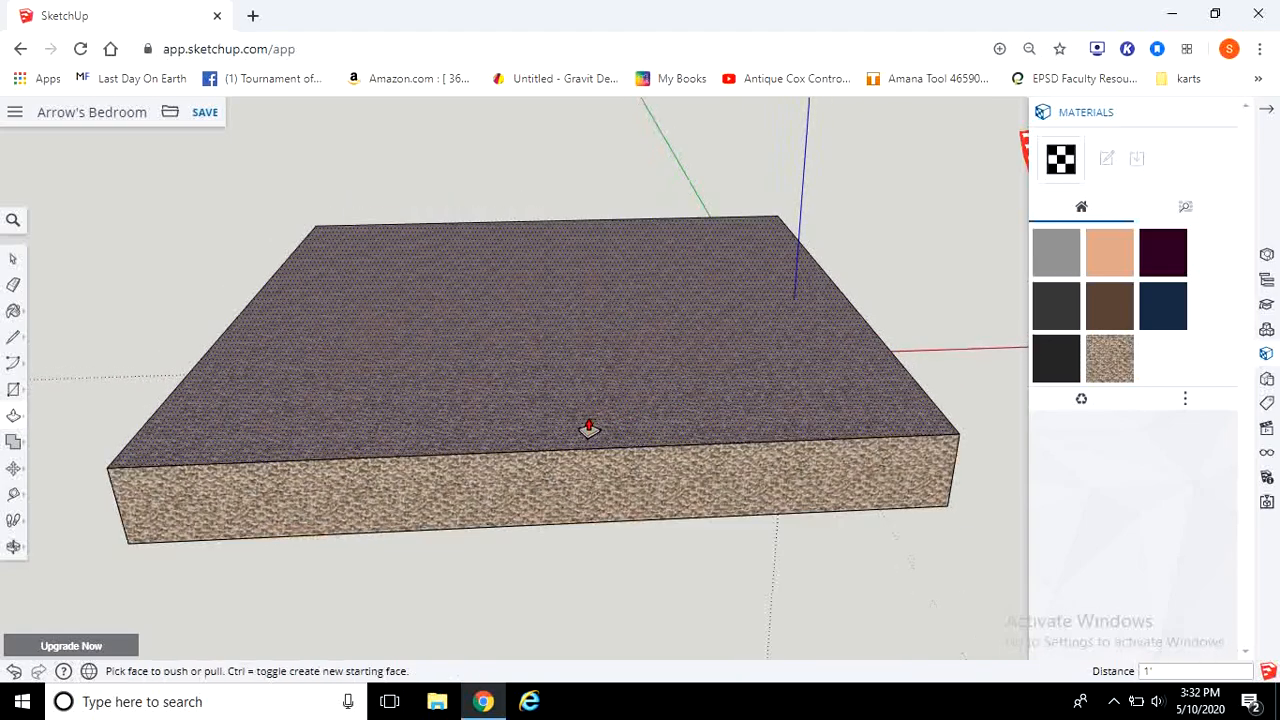
pyautogui.scroll(-3, 530, 398)
pyautogui.click(13, 258)
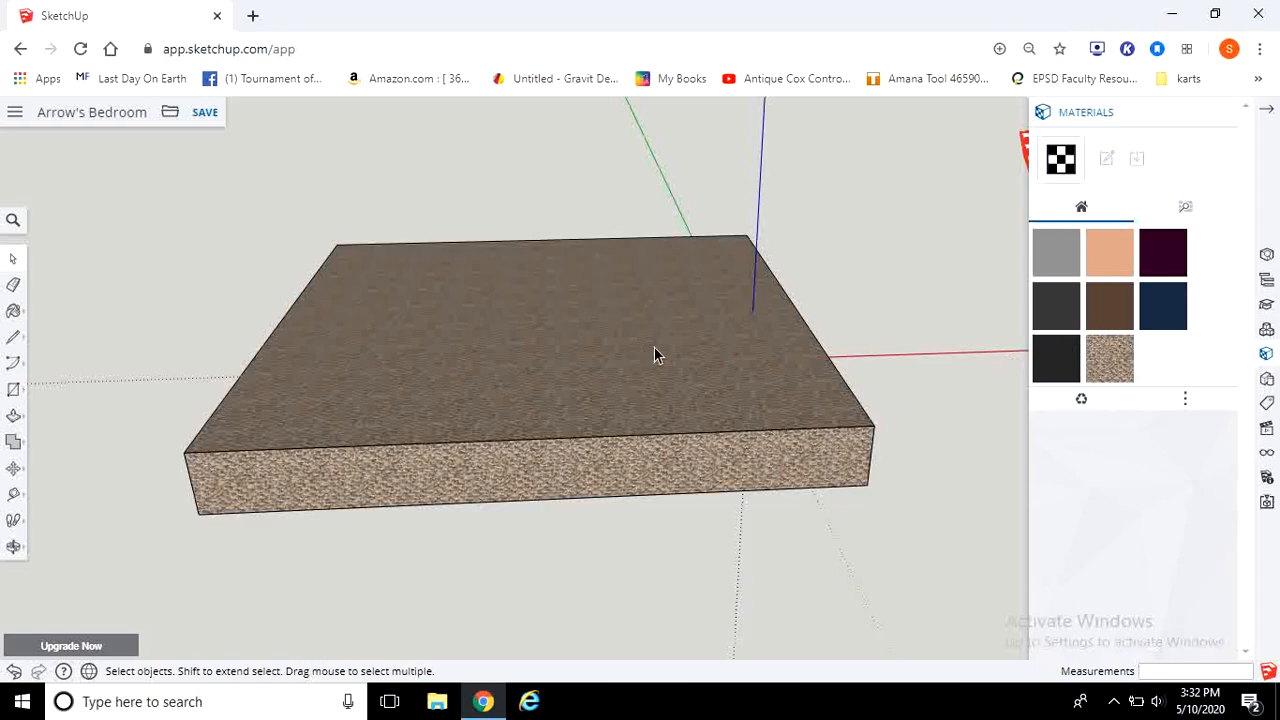
pyautogui.moveTo(585, 188); pyautogui.dragTo(280, 190, button='middle')
pyautogui.moveTo(1007, 188); pyautogui.dragTo(714, 209, button='middle')
pyautogui.scroll(-3, 789, 194)
pyautogui.scroll(3, 905, 345)
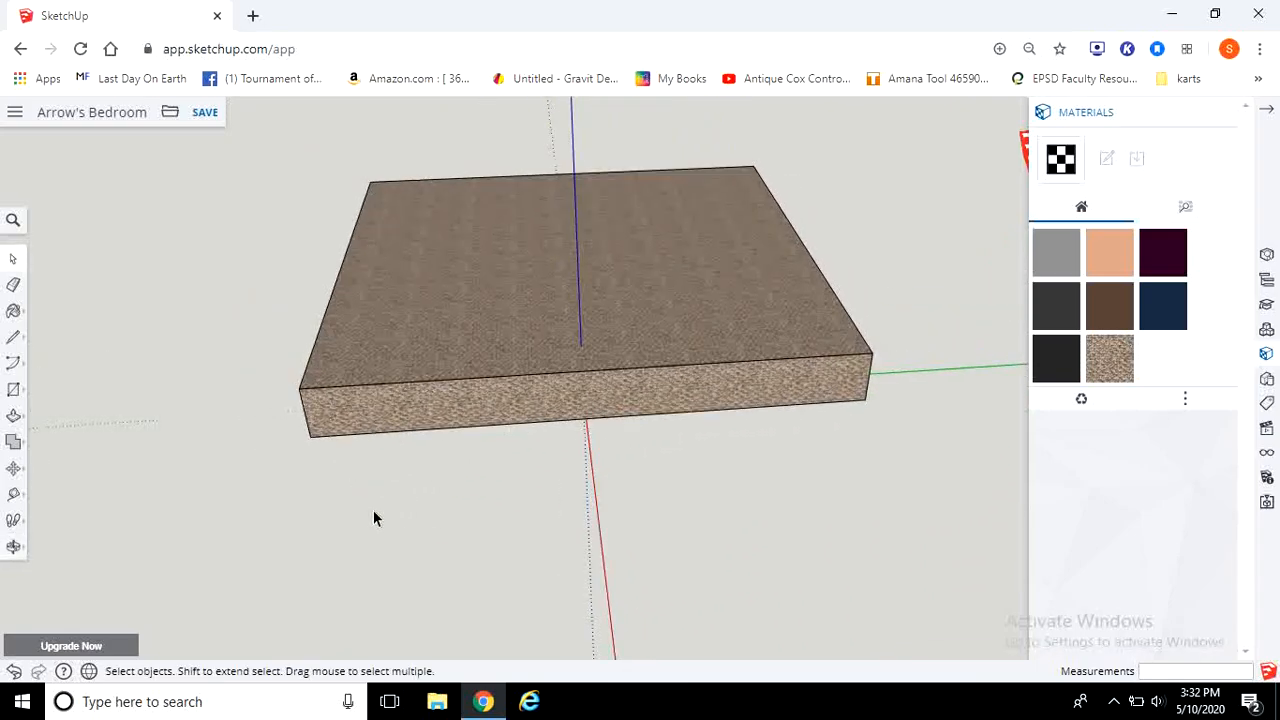
pyautogui.moveTo(604, 485); pyautogui.dragTo(826, 549, button='middle')
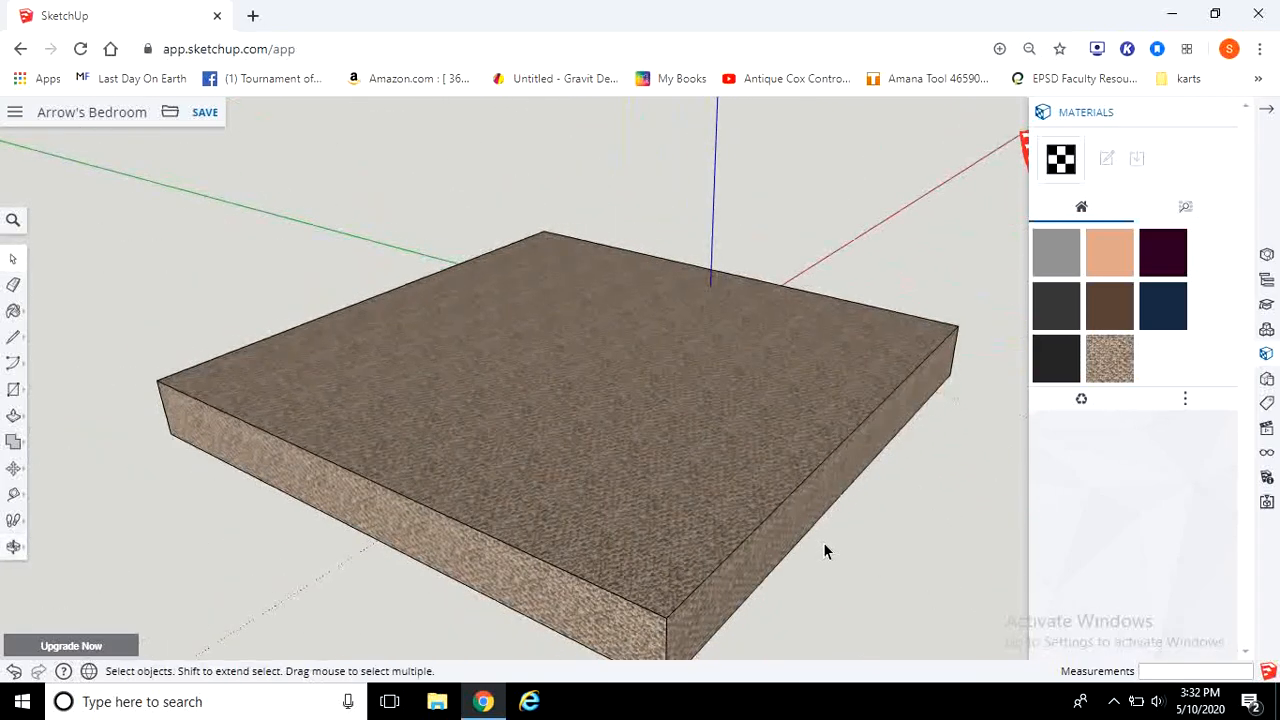
pyautogui.scroll(-2, 770, 620)
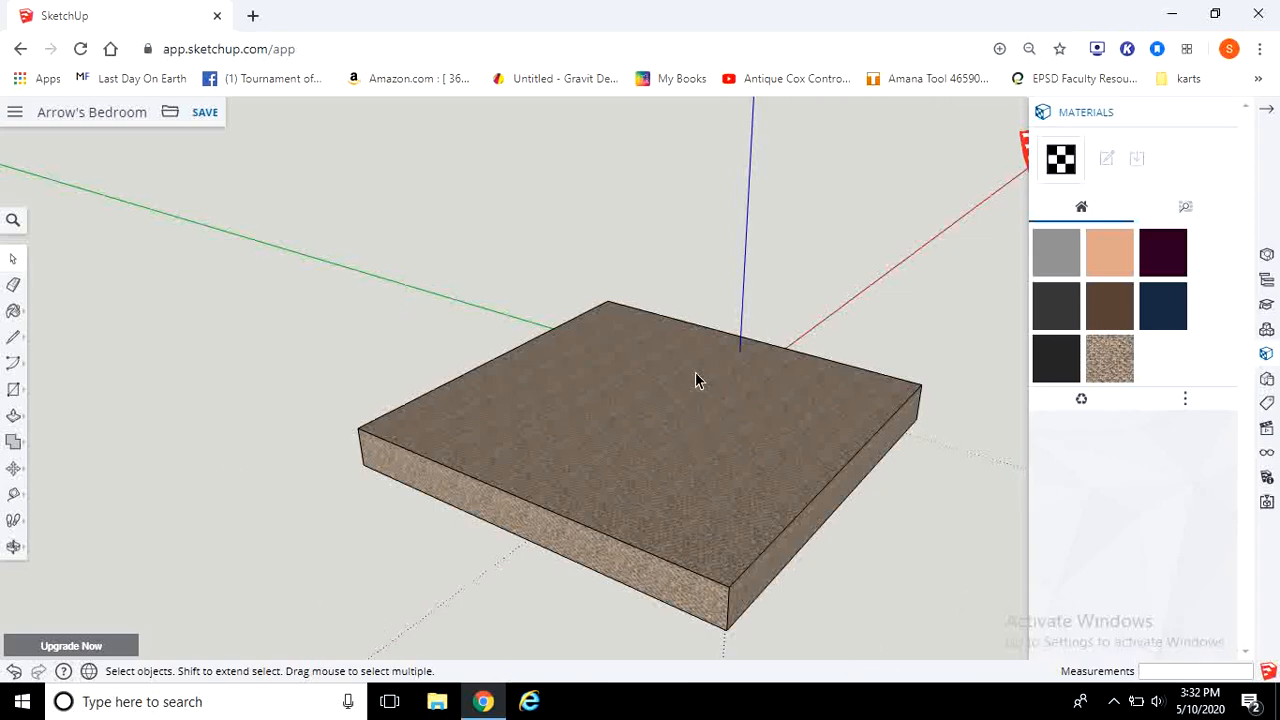
pyautogui.click(14, 418)
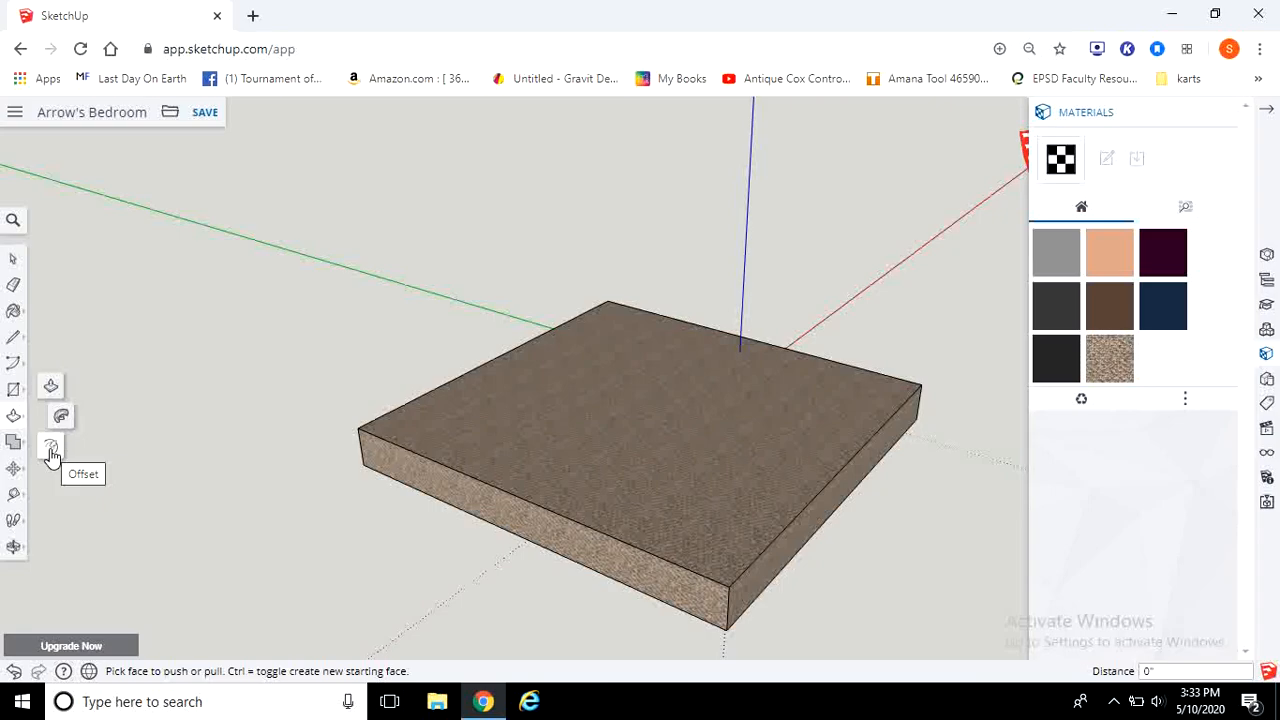
pyautogui.click(51, 450)
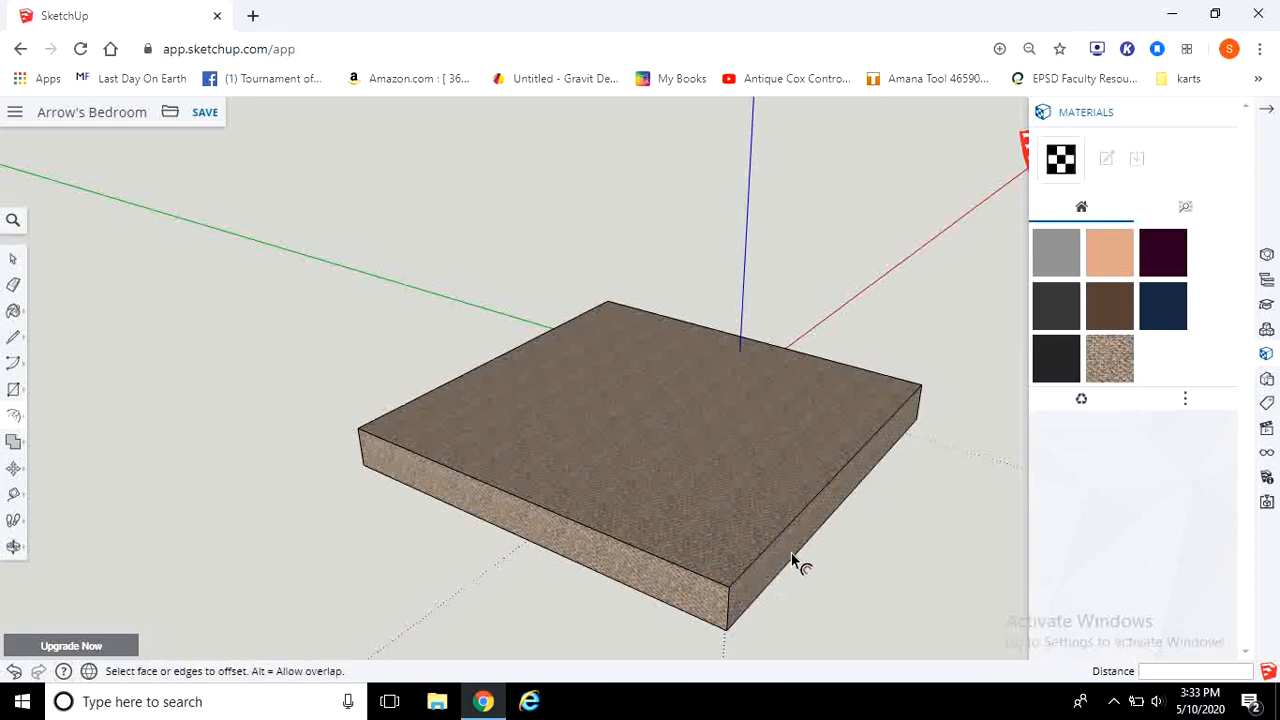
pyautogui.click(752, 538)
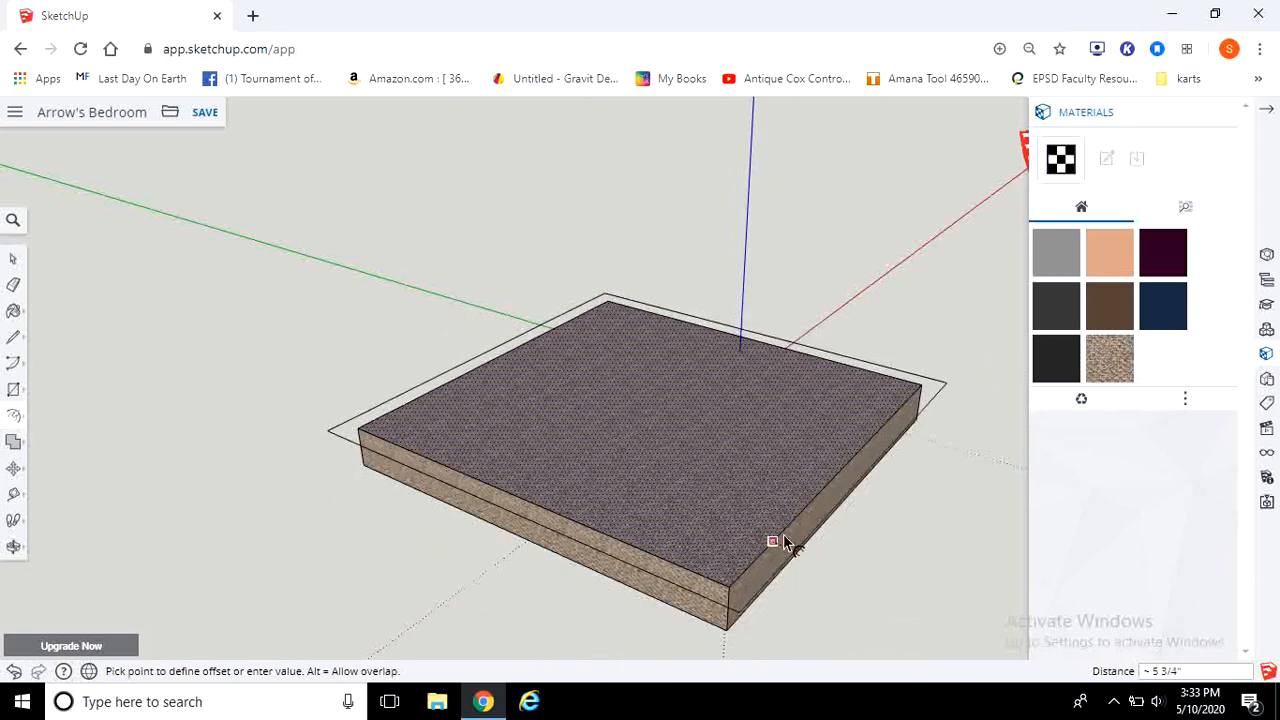
pyautogui.press('Escape')
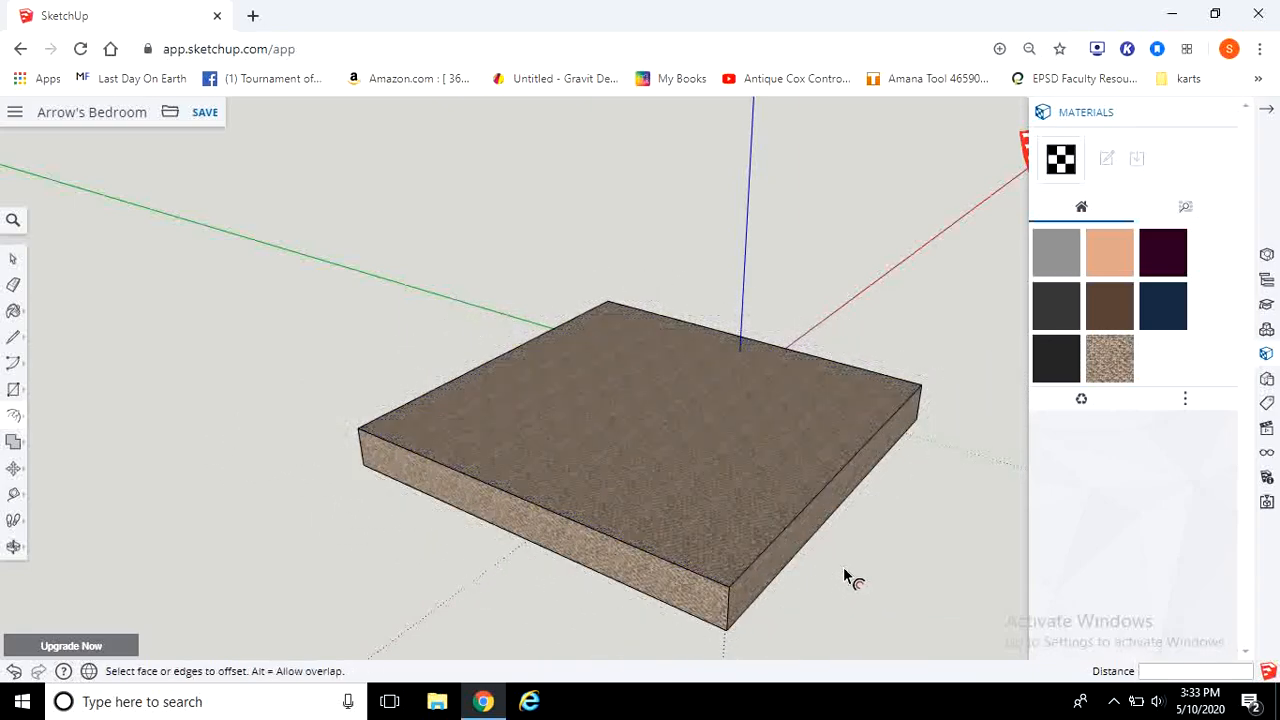
# Step: Cut off one corner of the block by drawing a diagonal line and pushing the triangle through
pyautogui.scroll(-2, 318, 342)
pyautogui.scroll(1, 280, 320)
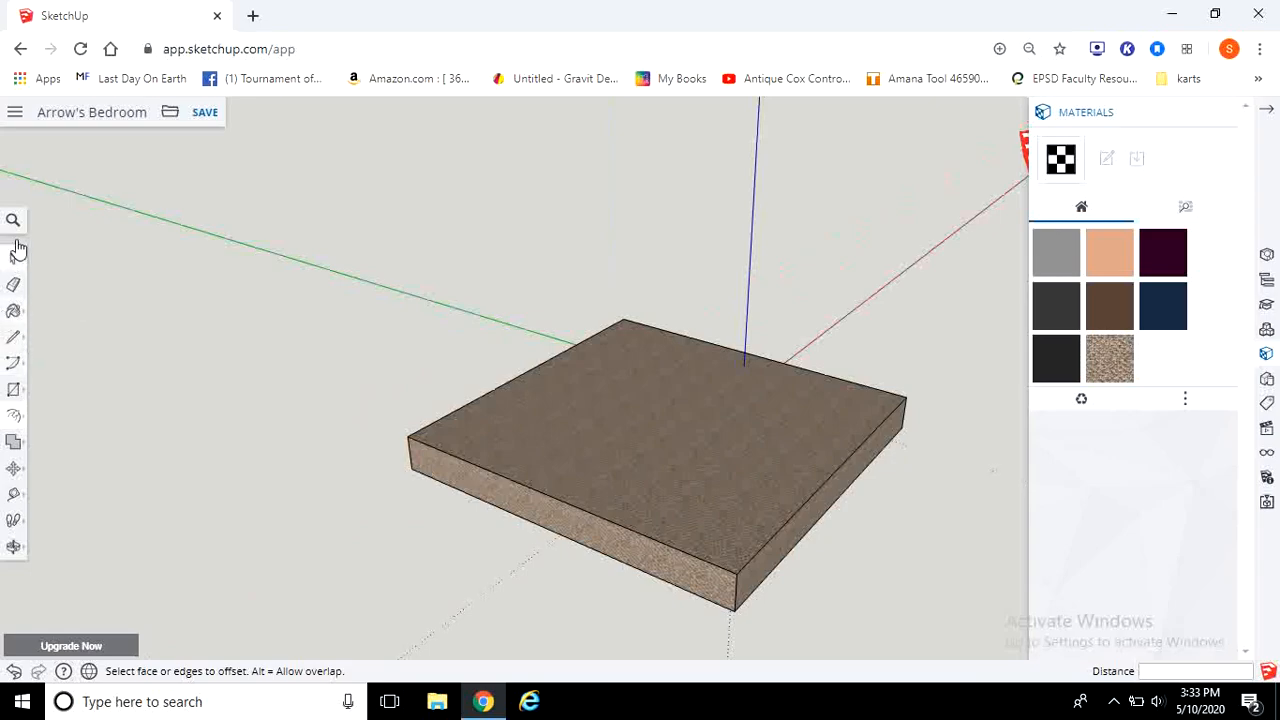
pyautogui.click(13, 337)
pyautogui.click(482, 395)
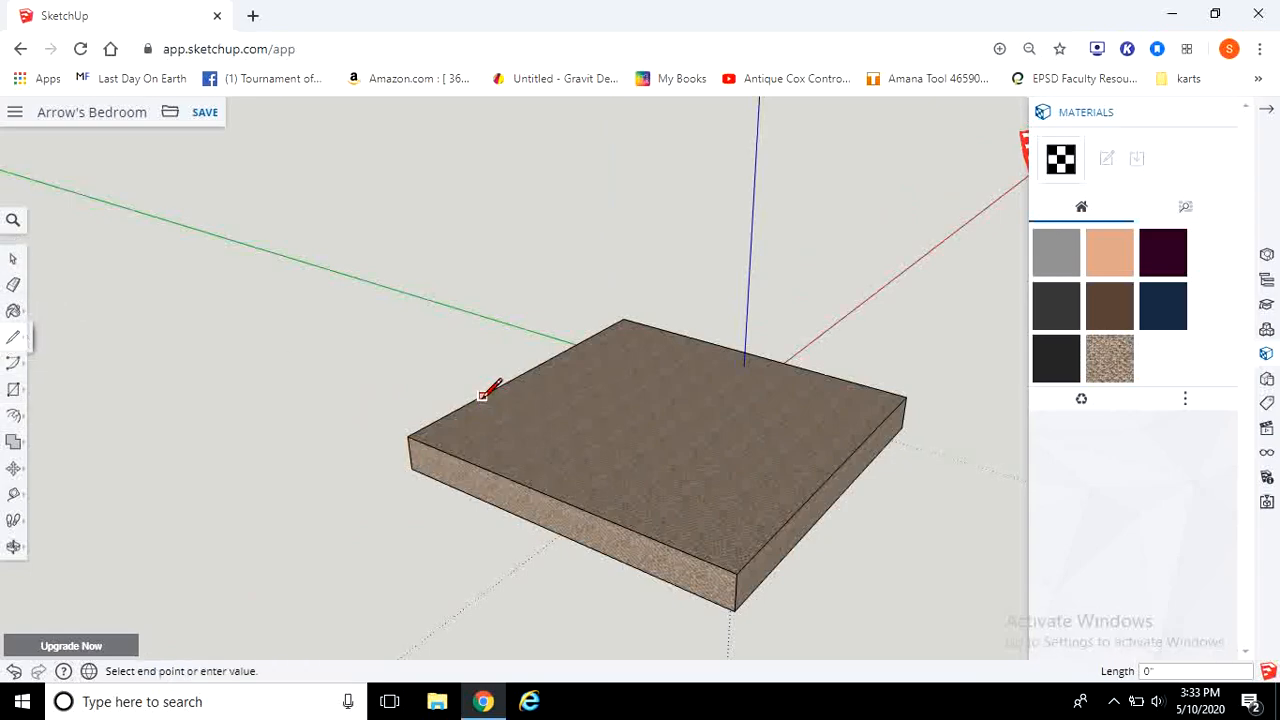
pyautogui.click(485, 468)
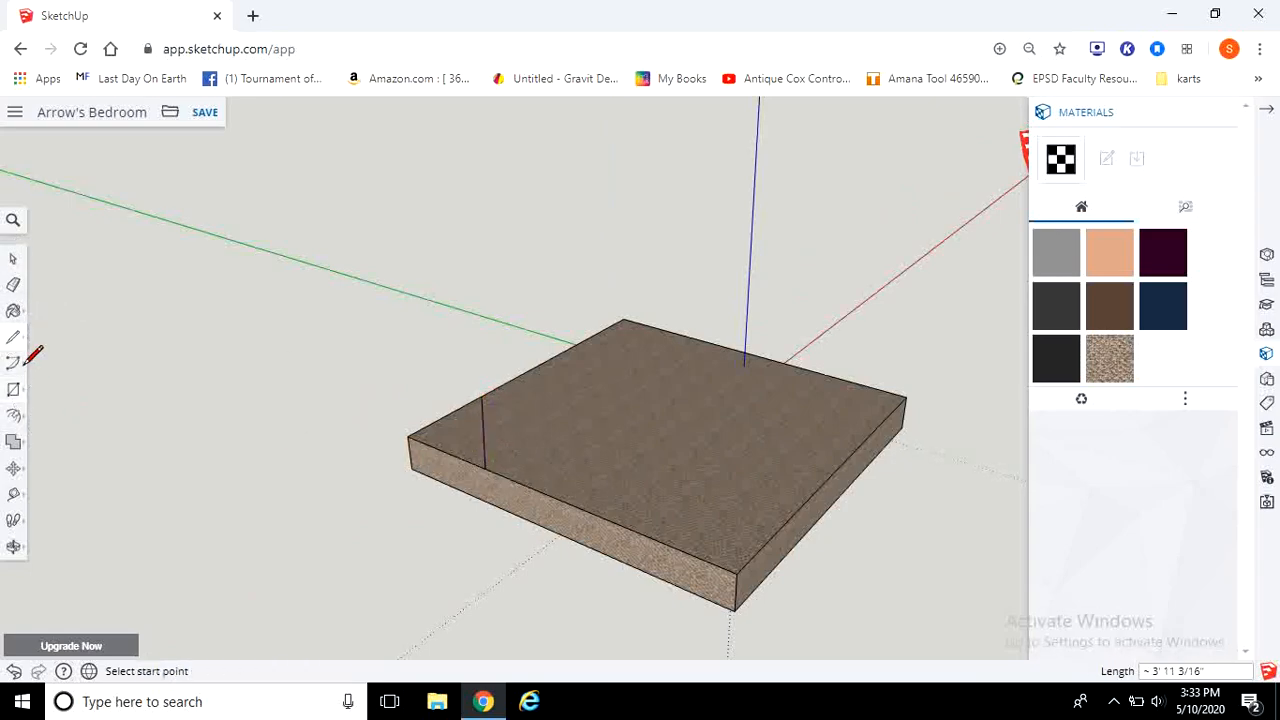
pyautogui.click(13, 419)
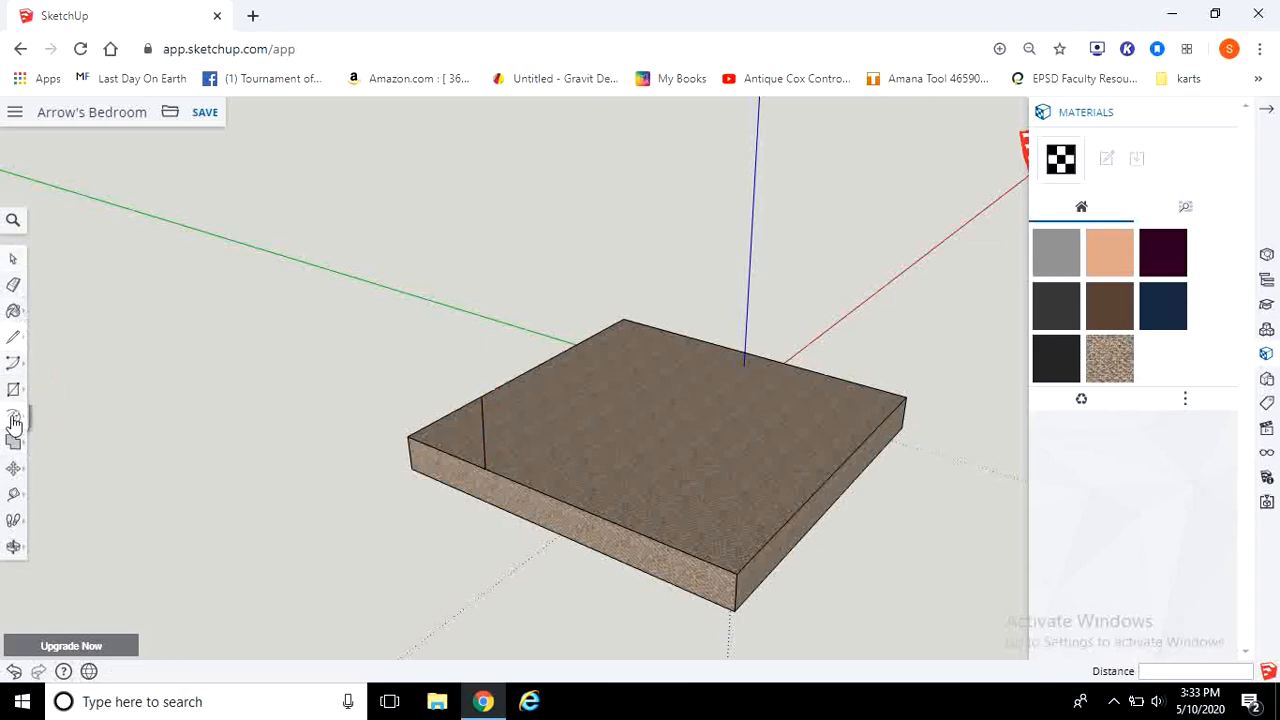
pyautogui.click(58, 418)
pyautogui.click(462, 444)
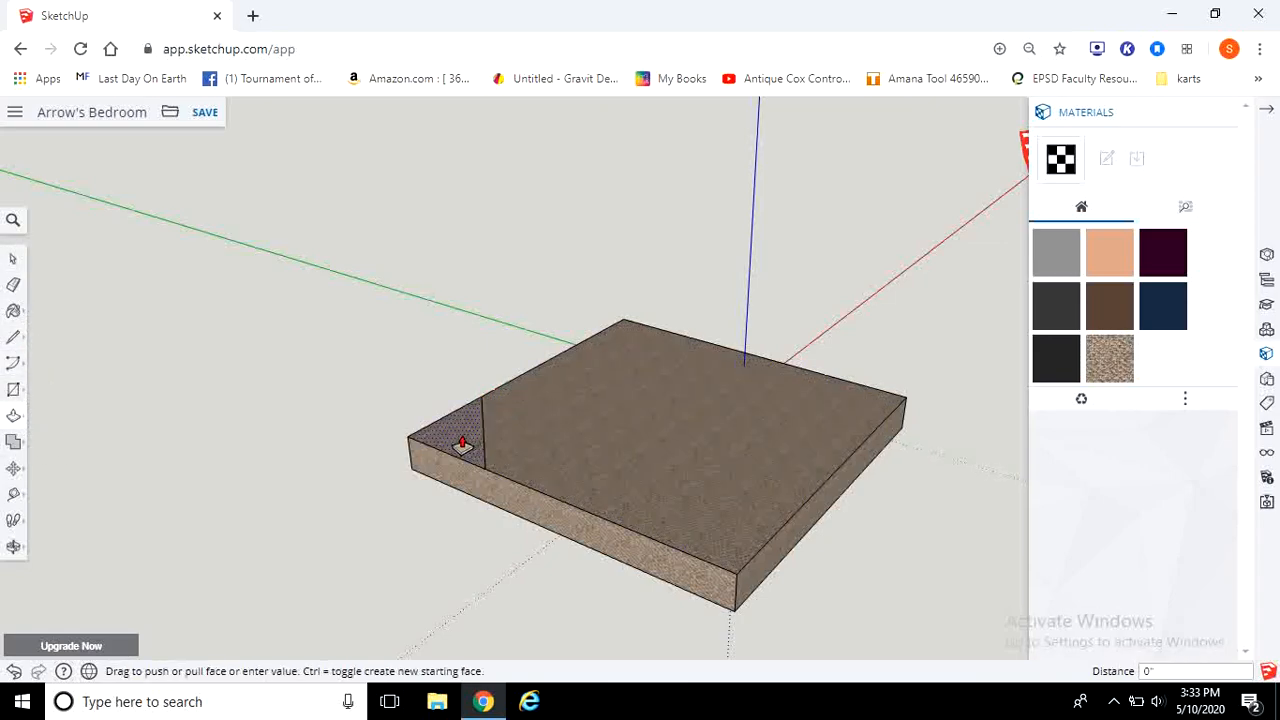
pyautogui.click(445, 490)
pyautogui.moveTo(429, 523); pyautogui.dragTo(1090, 712, button='middle')
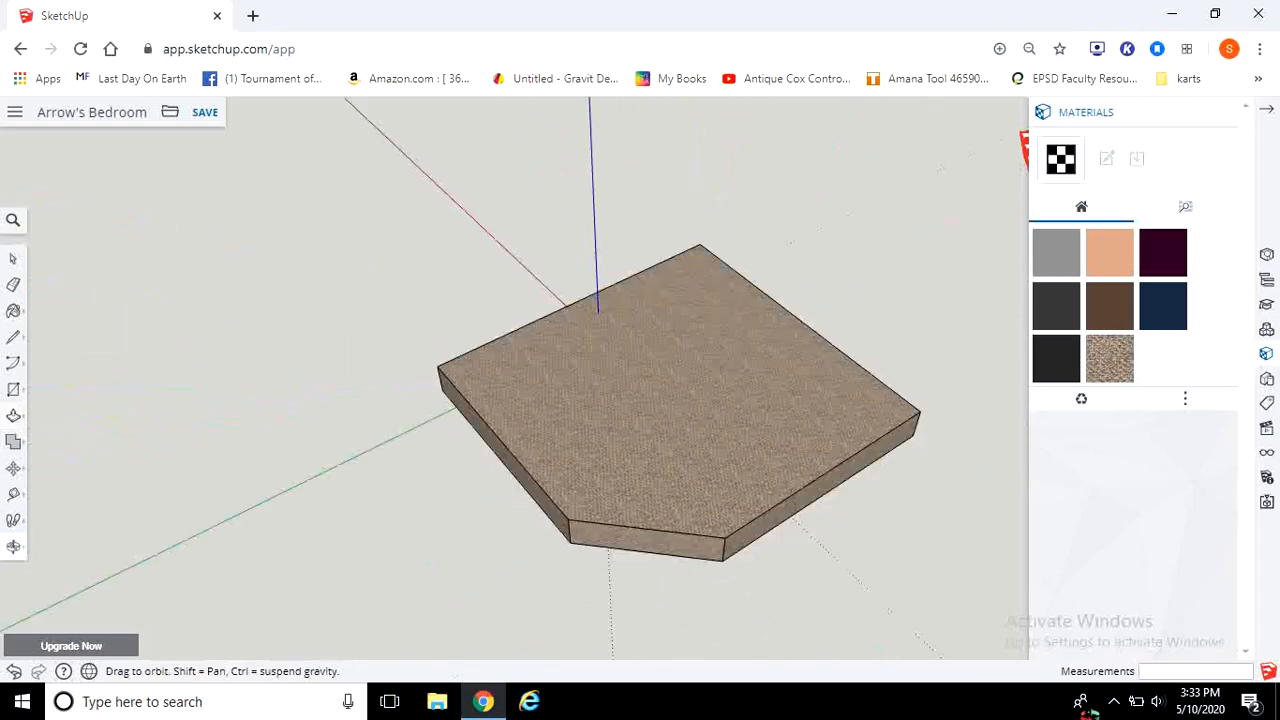
pyautogui.moveTo(346, 491); pyautogui.dragTo(443, 509, button='middle')
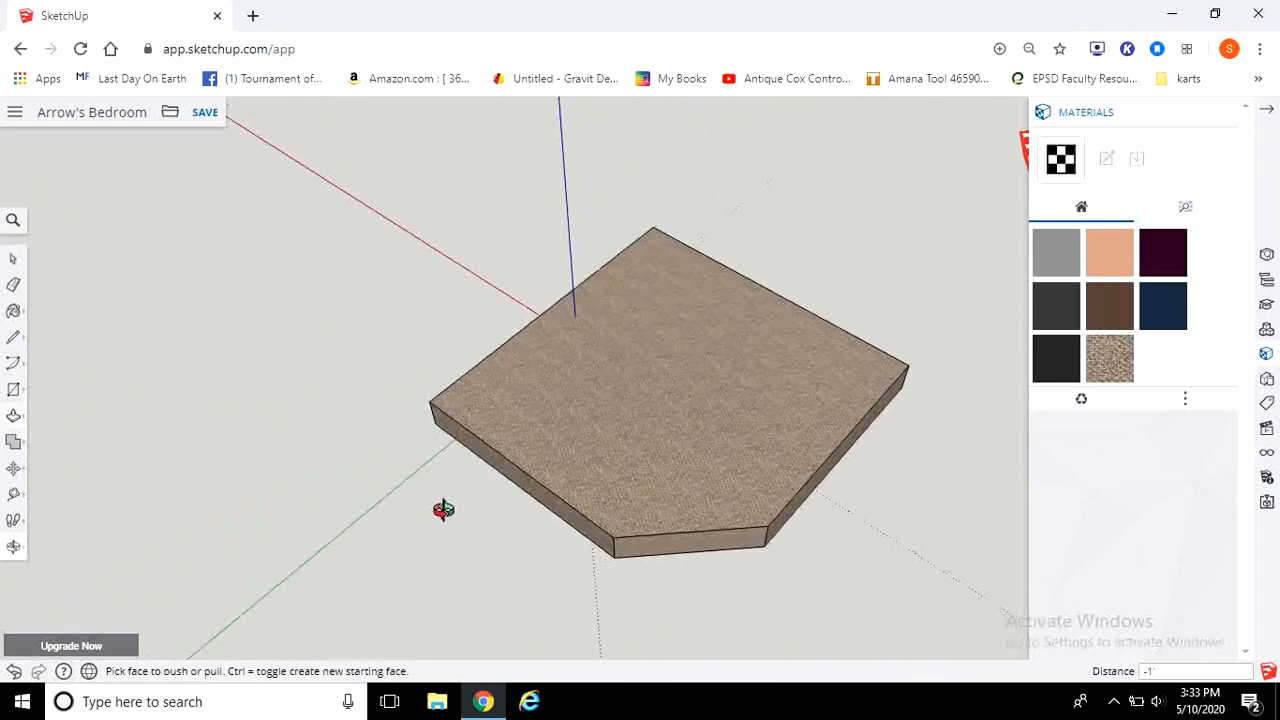
# Step: Undo the corner cut on the block
pyautogui.click(14, 416)
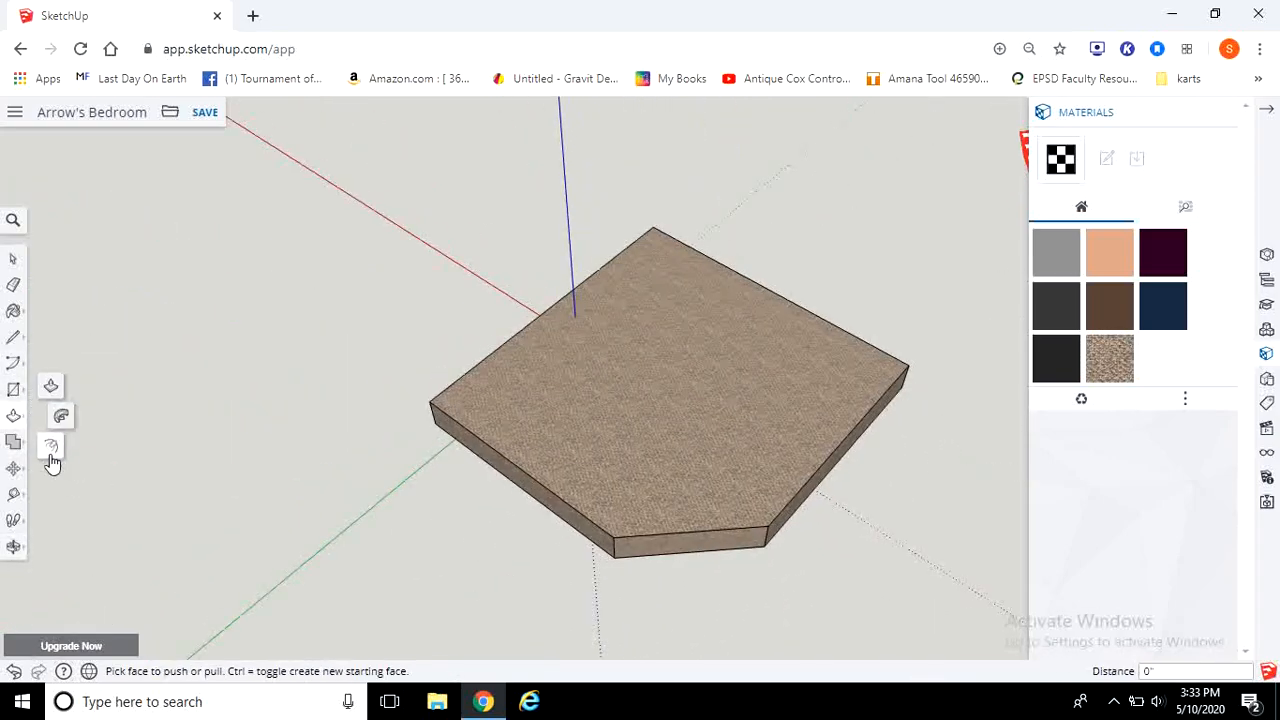
pyautogui.click(55, 450)
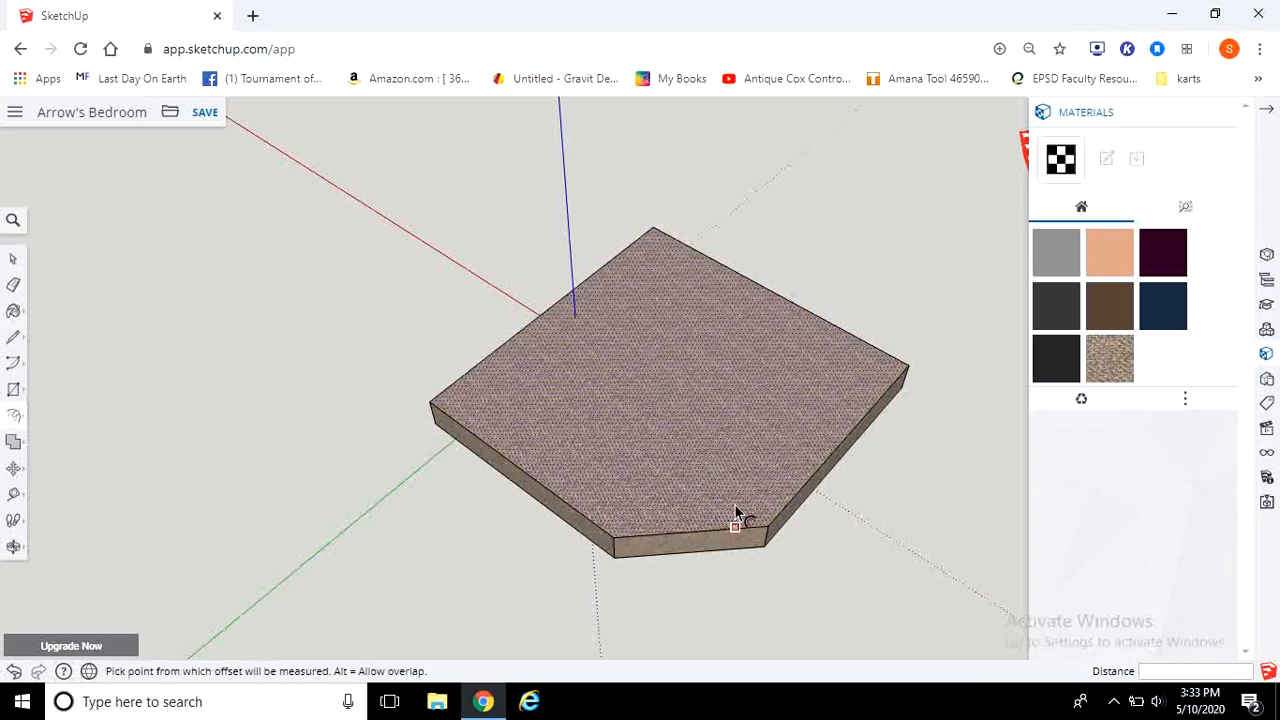
pyautogui.click(555, 493)
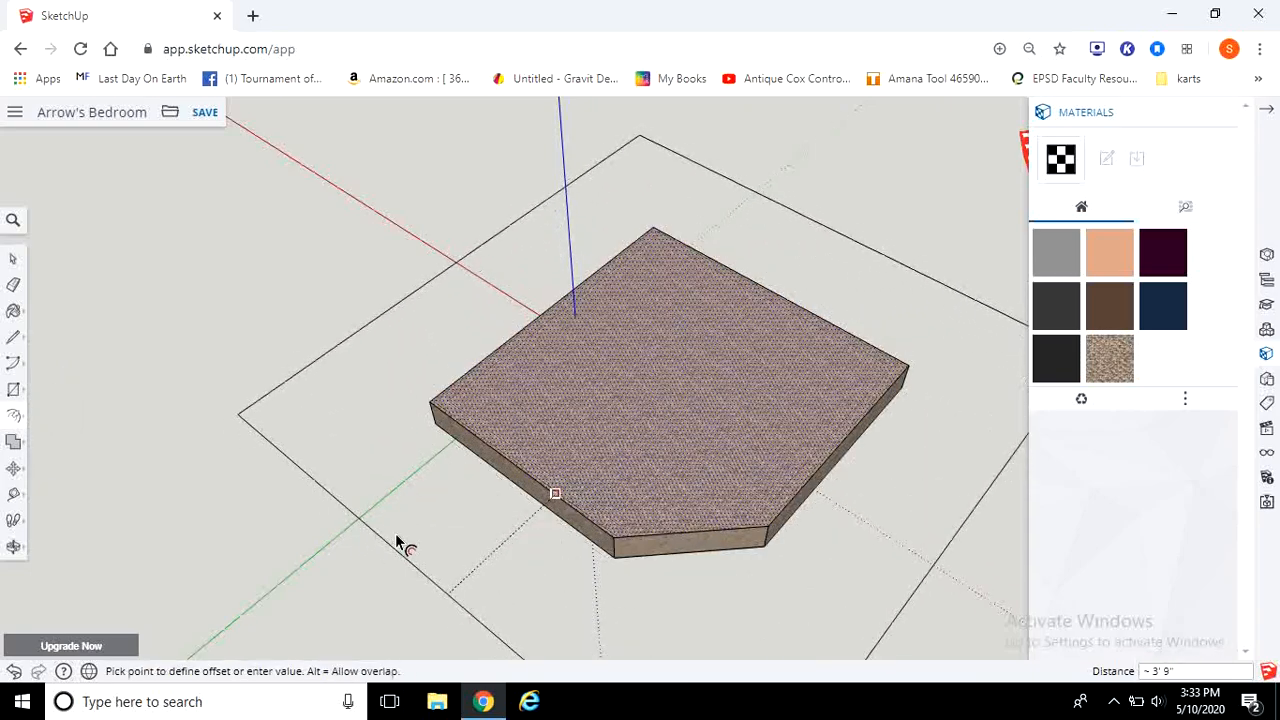
pyautogui.hotkey('ctrl', 'z')
pyautogui.hotkey('ctrl', 'z')
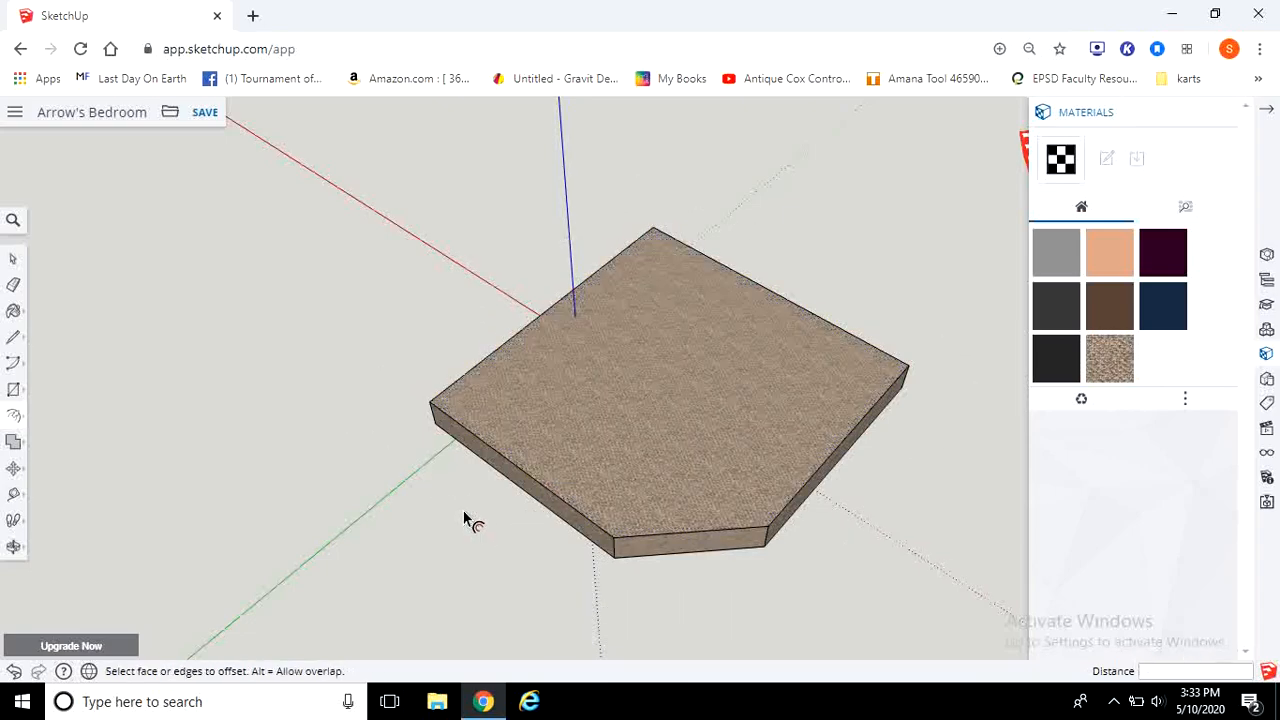
pyautogui.moveTo(427, 487); pyautogui.dragTo(750, 297, button='middle')
pyautogui.moveTo(896, 320); pyautogui.dragTo(654, 351, button='middle')
pyautogui.moveTo(886, 349); pyautogui.dragTo(997, 267, button='middle')
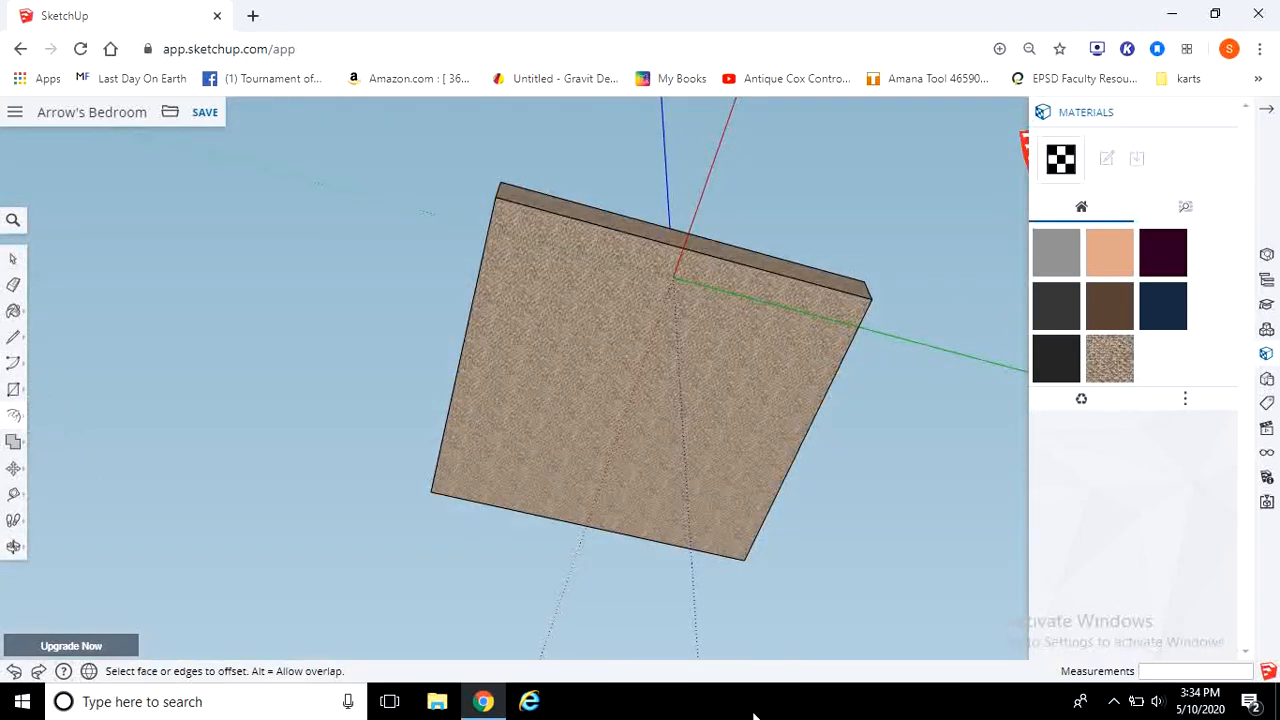
pyautogui.click(561, 424)
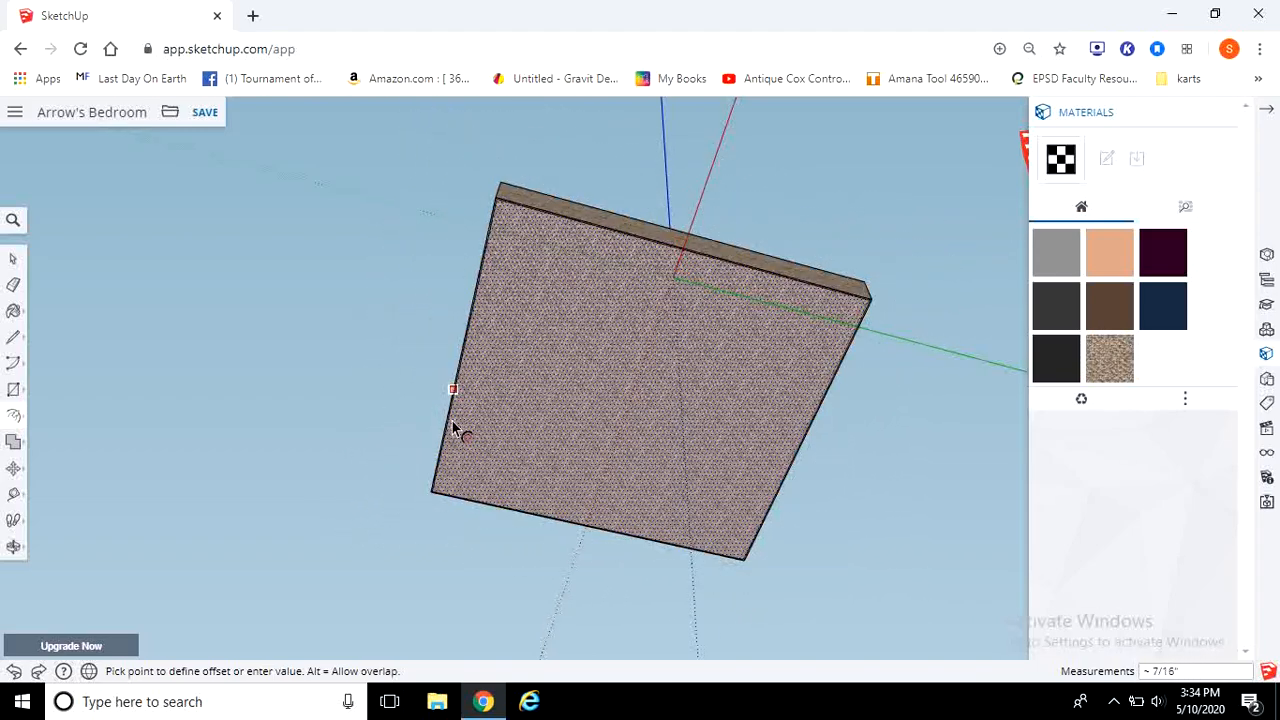
pyautogui.press('Escape')
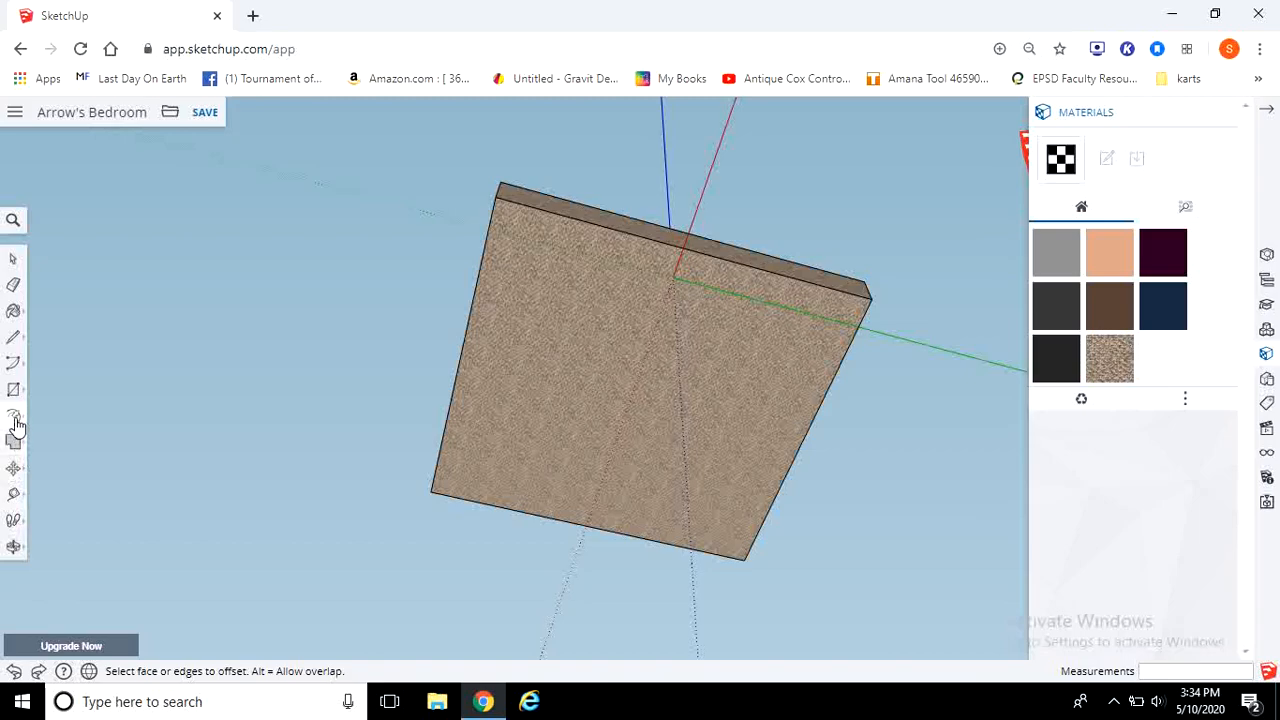
pyautogui.click(484, 388)
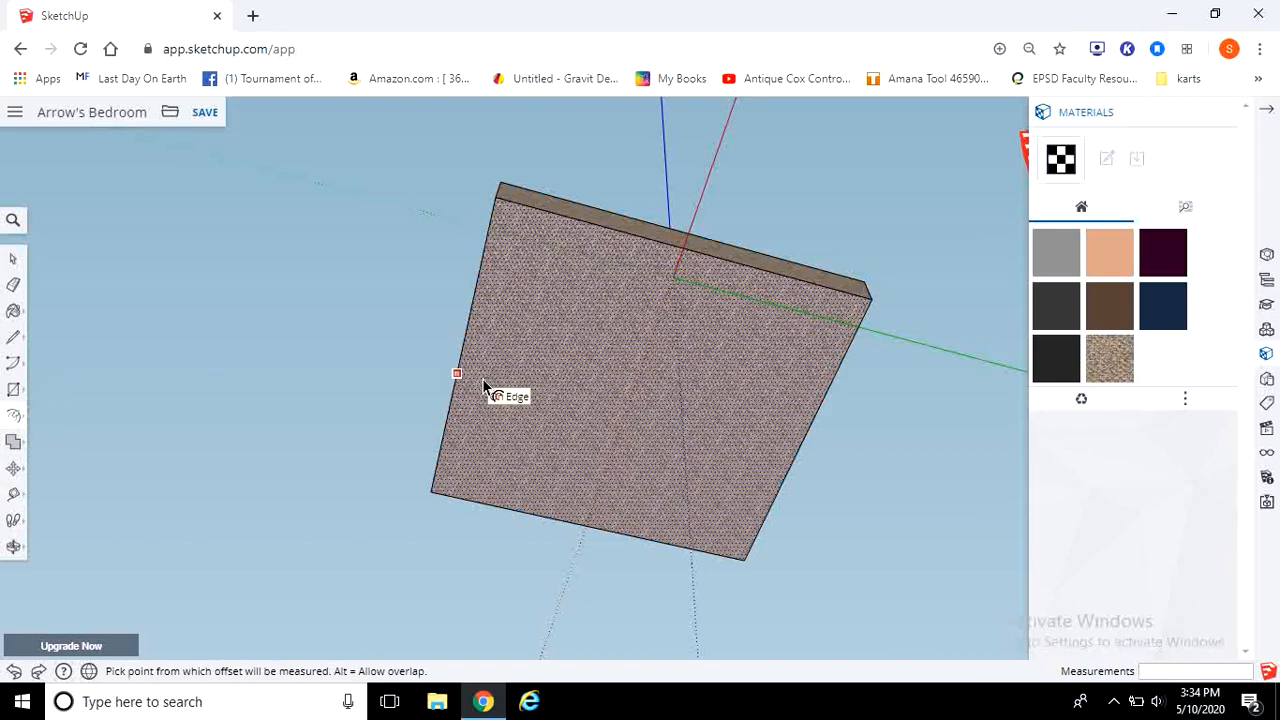
pyautogui.click(483, 386)
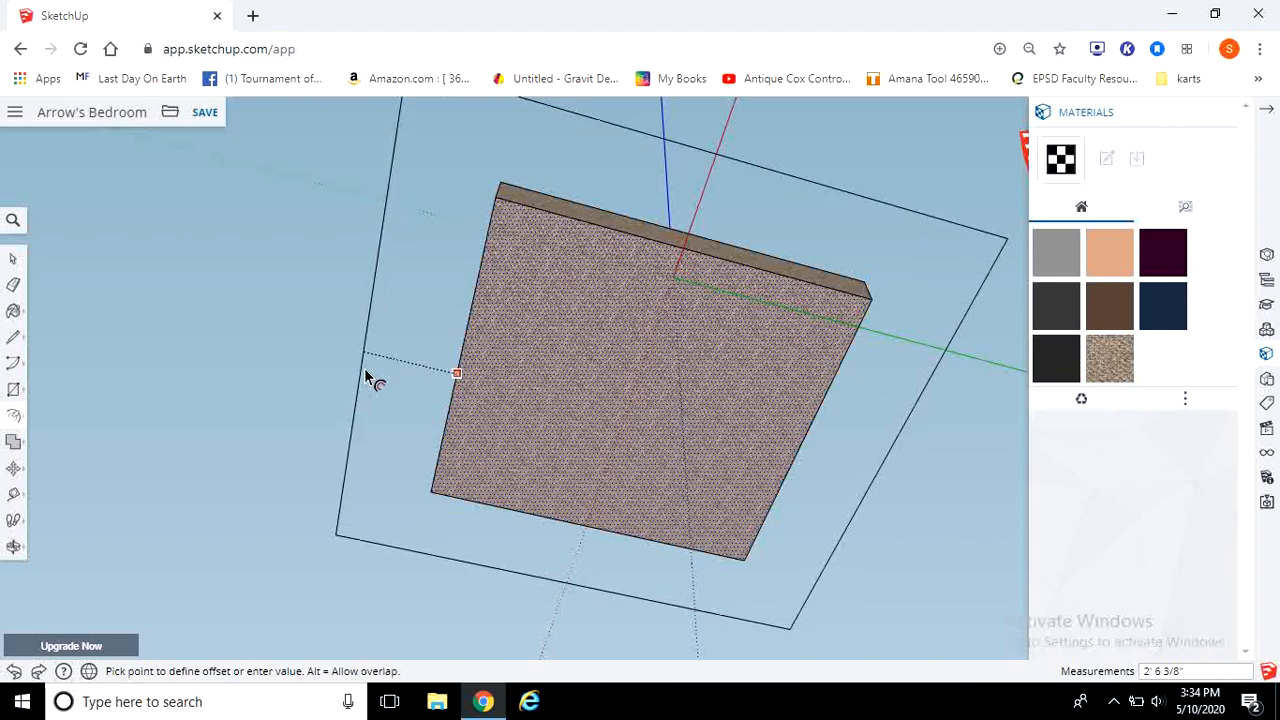
pyautogui.press('Escape')
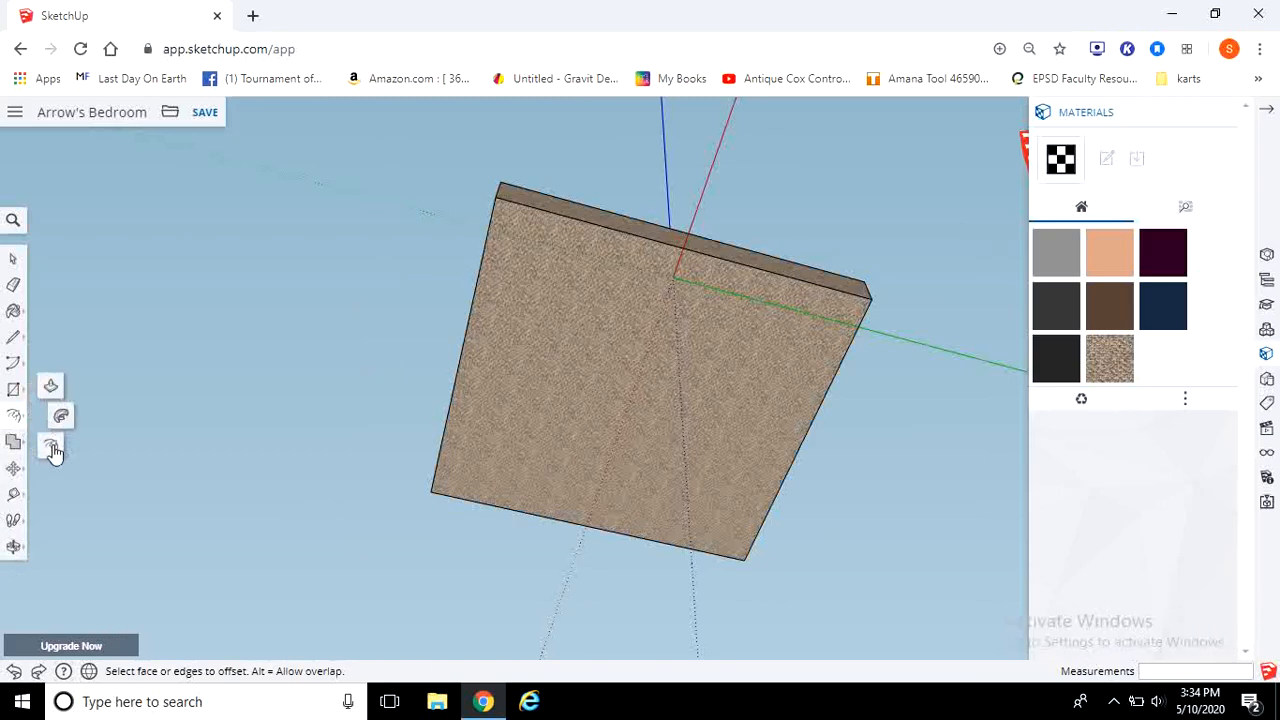
# Step: Offset the edges of the block's bottom face outward 4.5 inches
pyautogui.click(520, 406)
pyautogui.click(518, 405)
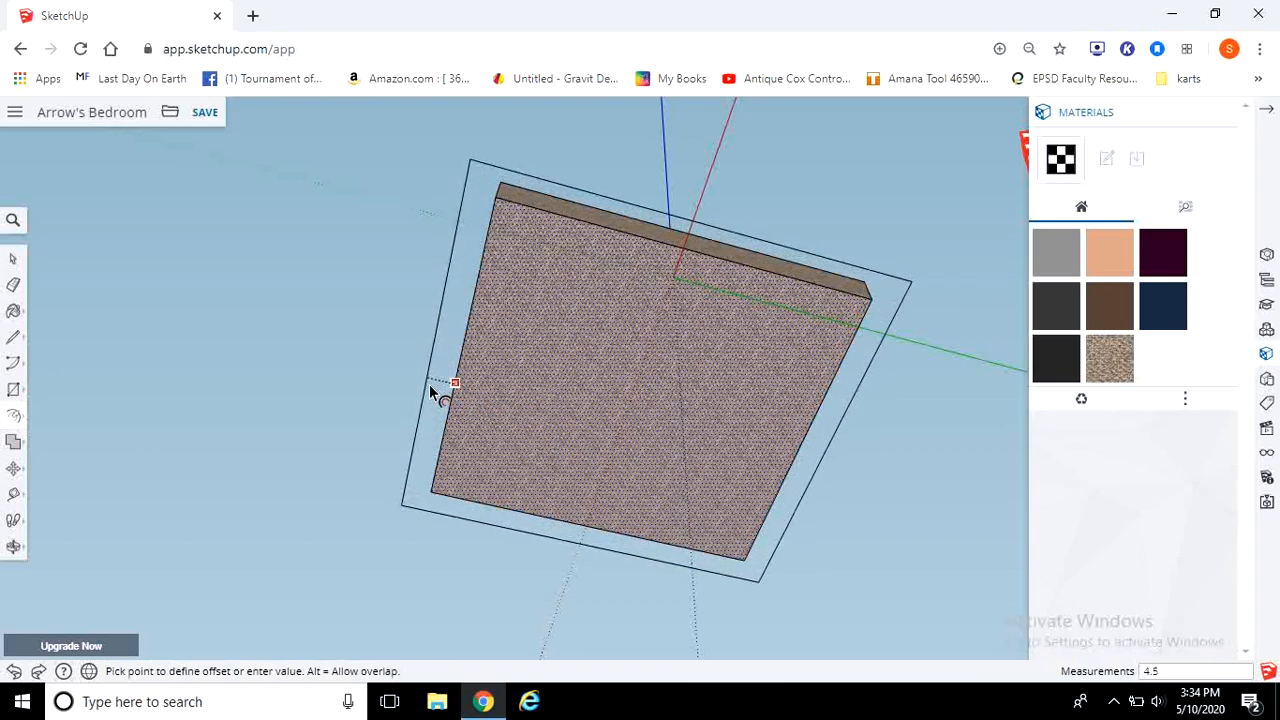
pyautogui.click(429, 384)
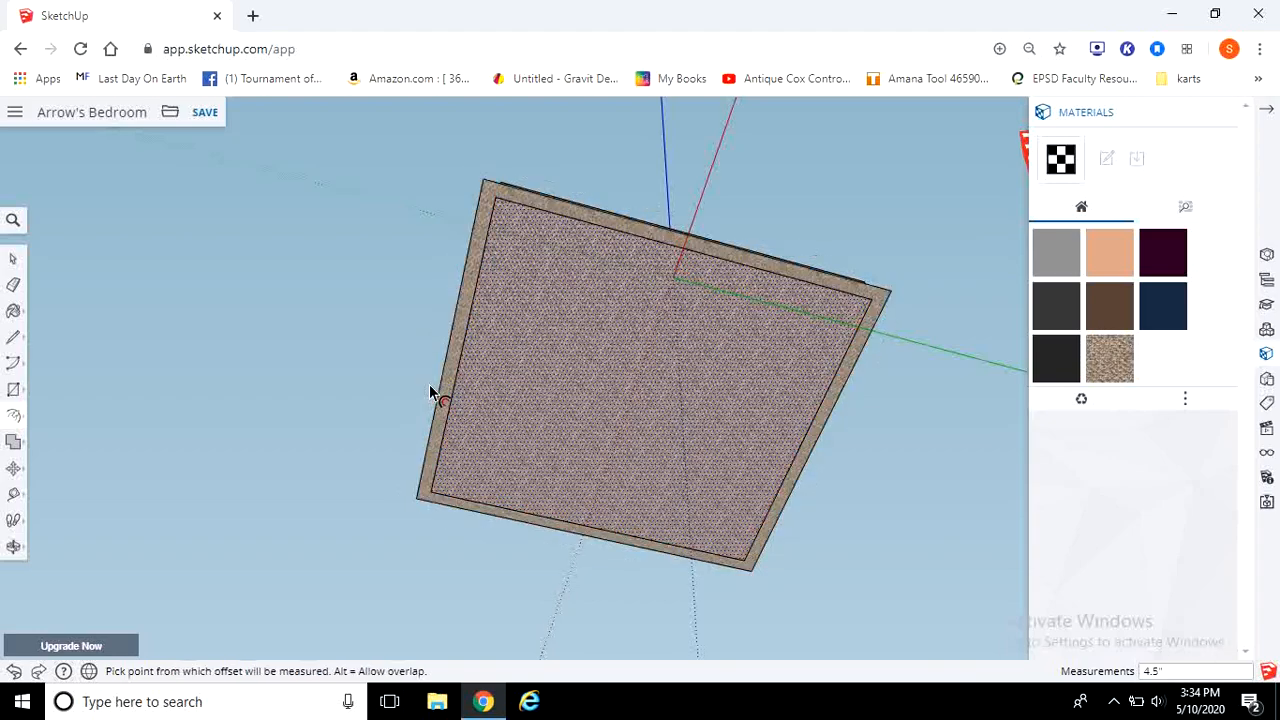
pyautogui.press('Escape')
# Step: Examine the block and its bottom offset border from several angles
pyautogui.moveTo(410, 270); pyautogui.dragTo(380, 555, button='middle')
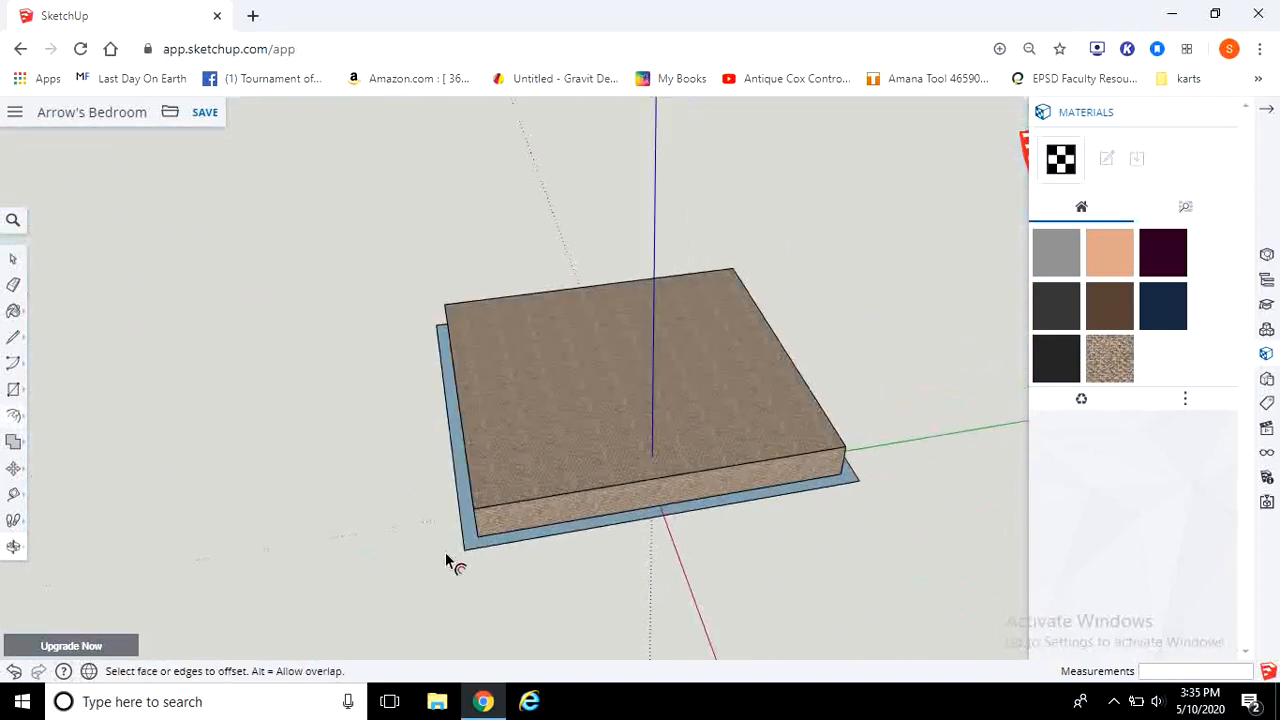
pyautogui.scroll(3, 436, 564)
pyautogui.moveTo(703, 560); pyautogui.dragTo(263, 423, button='middle')
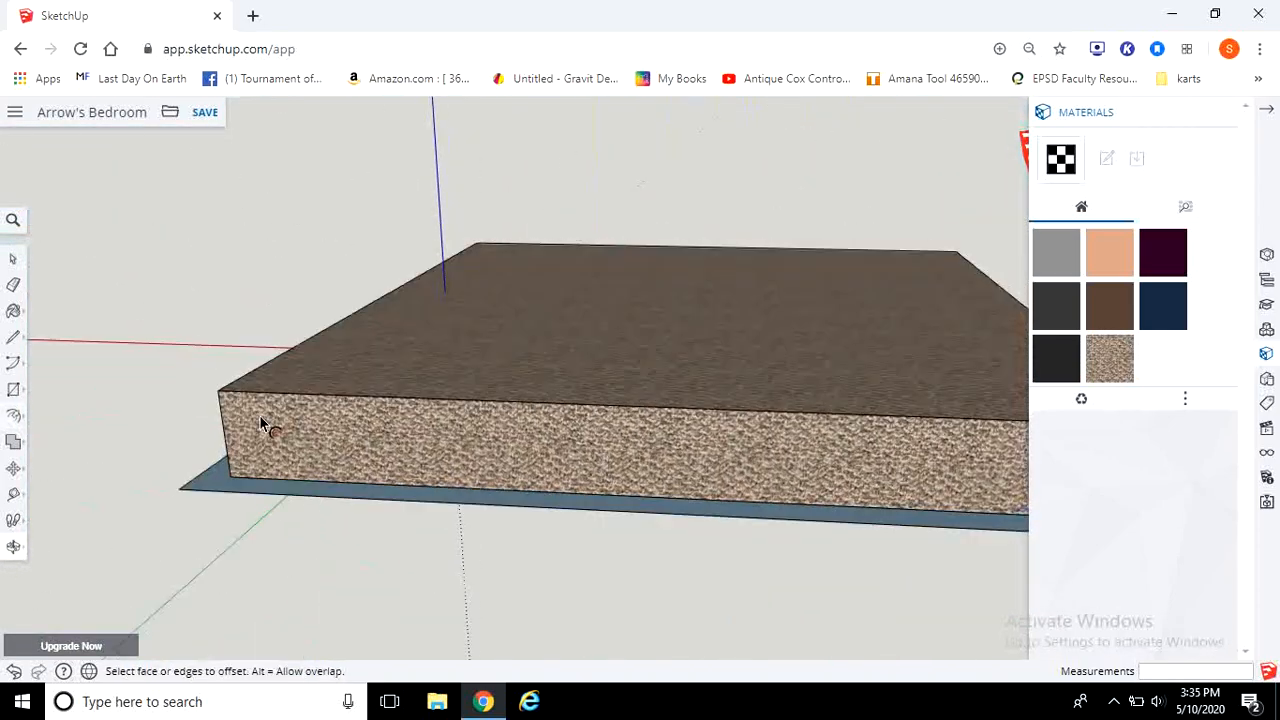
pyautogui.scroll(-3, 386, 491)
pyautogui.moveTo(757, 451); pyautogui.dragTo(671, 354, button='middle')
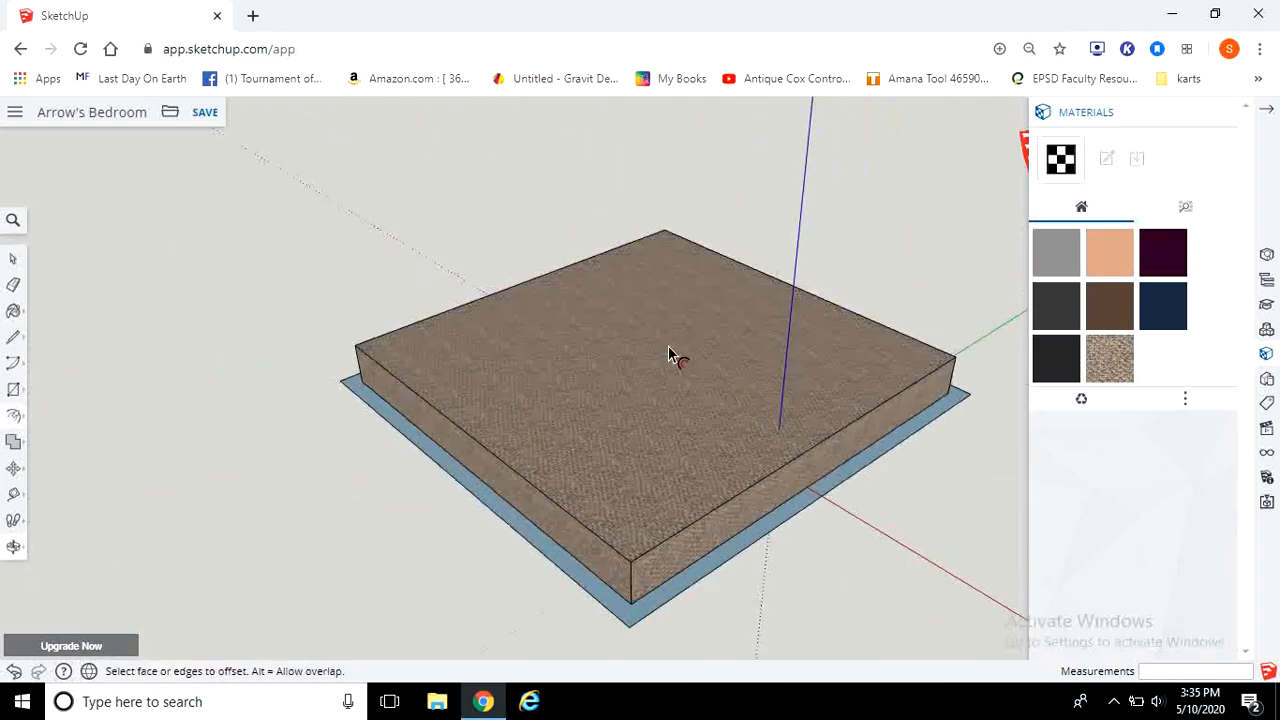
pyautogui.moveTo(949, 354); pyautogui.dragTo(792, 681, button='middle')
pyautogui.moveTo(866, 600); pyautogui.dragTo(1240, 243, button='middle')
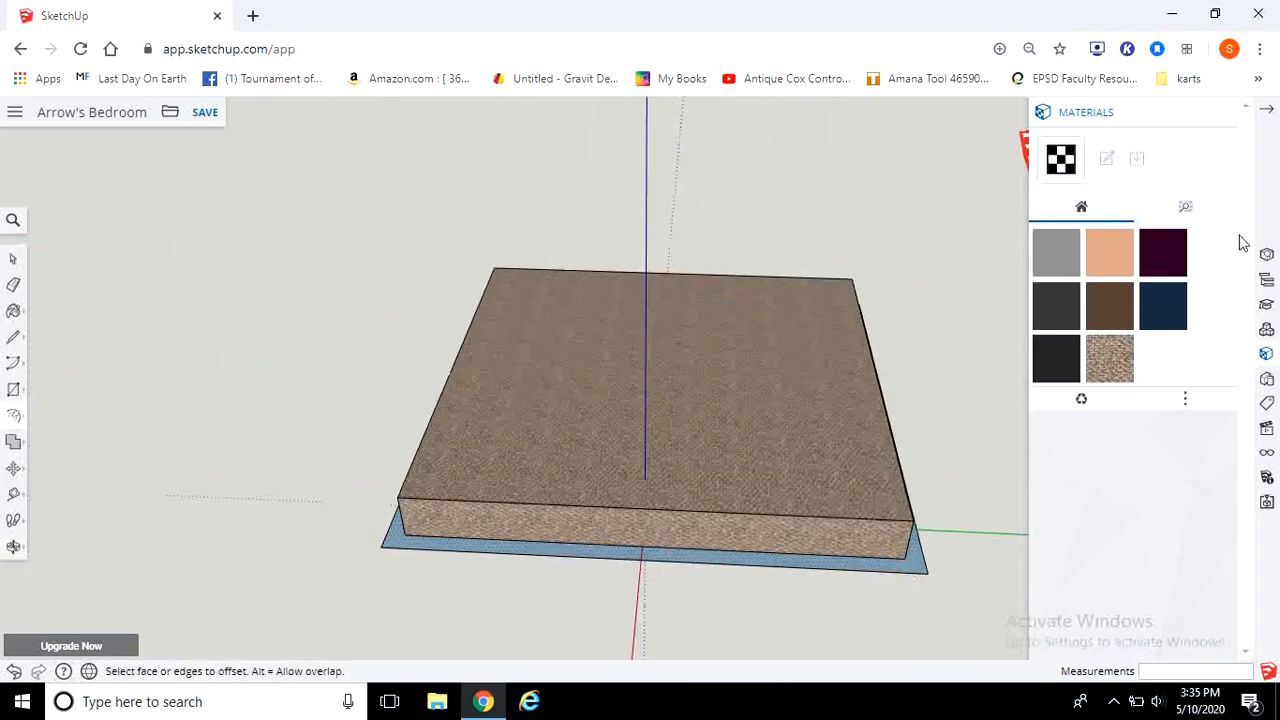
# Step: Paint the offset border around the block's base dark blue using a colour from the Colors materials
pyautogui.click(13, 310)
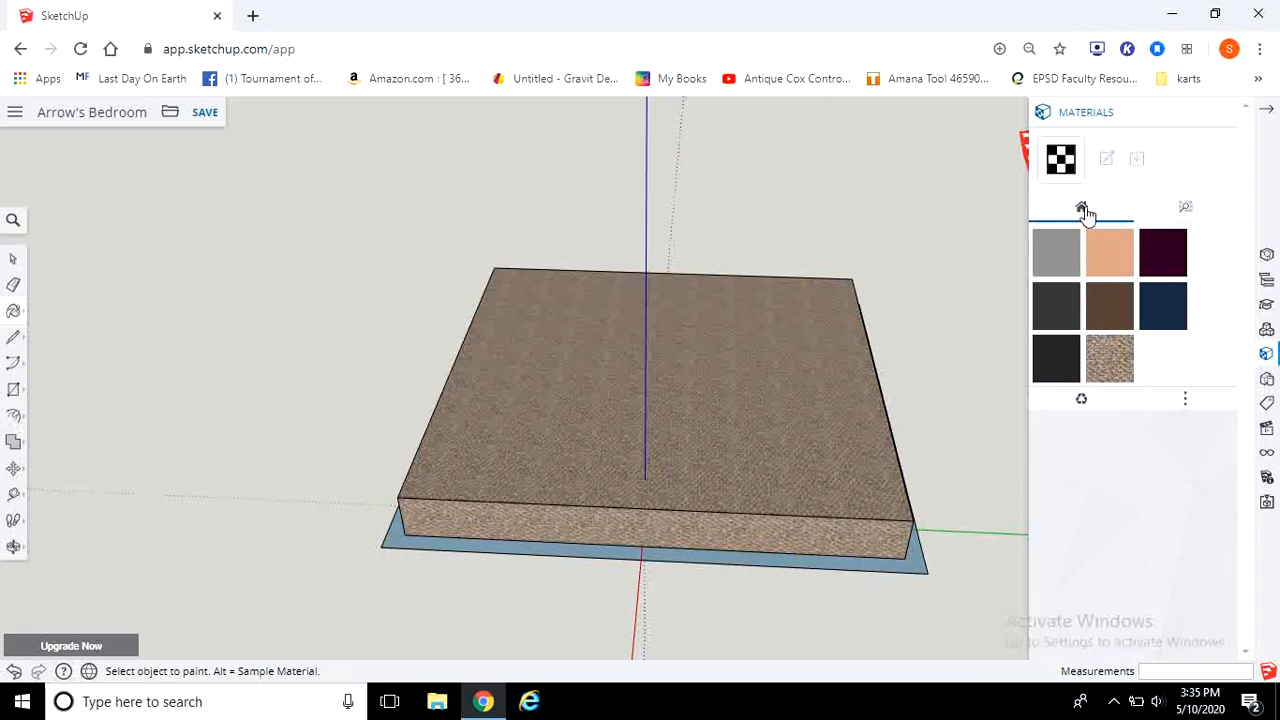
pyautogui.click(1186, 402)
pyautogui.click(1127, 373)
pyautogui.click(1184, 208)
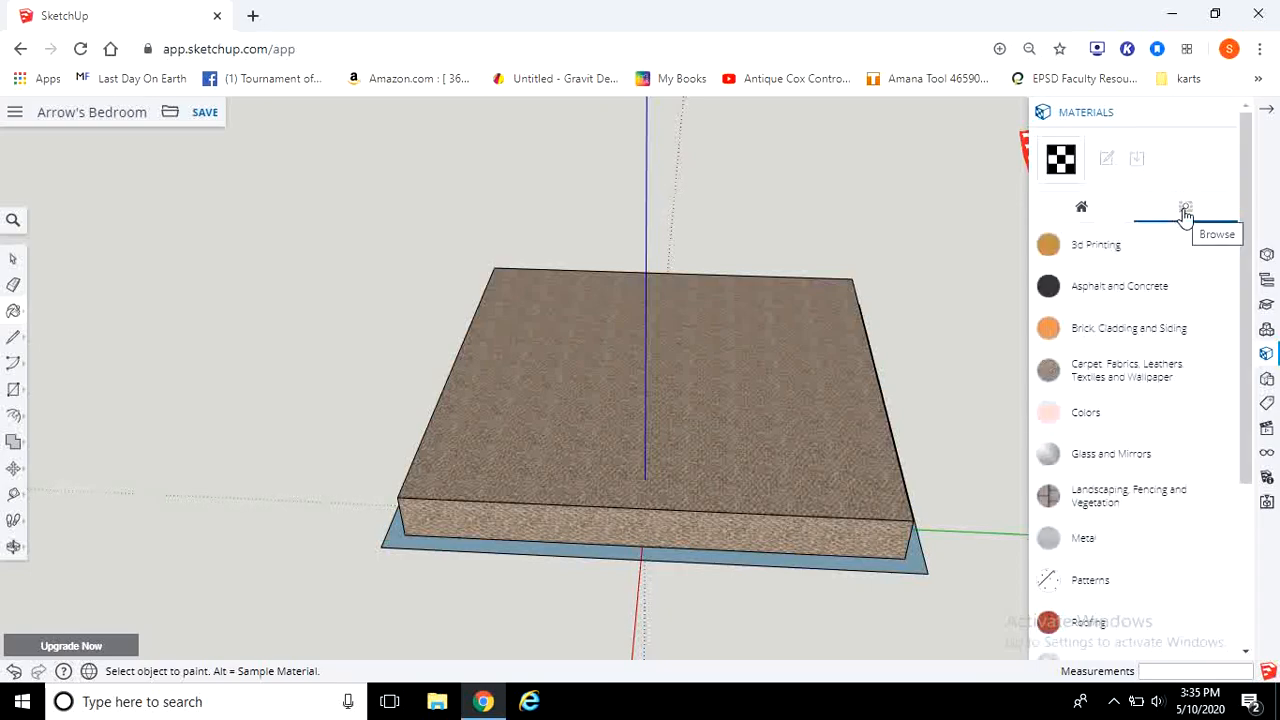
pyautogui.scroll(-1, 1141, 432)
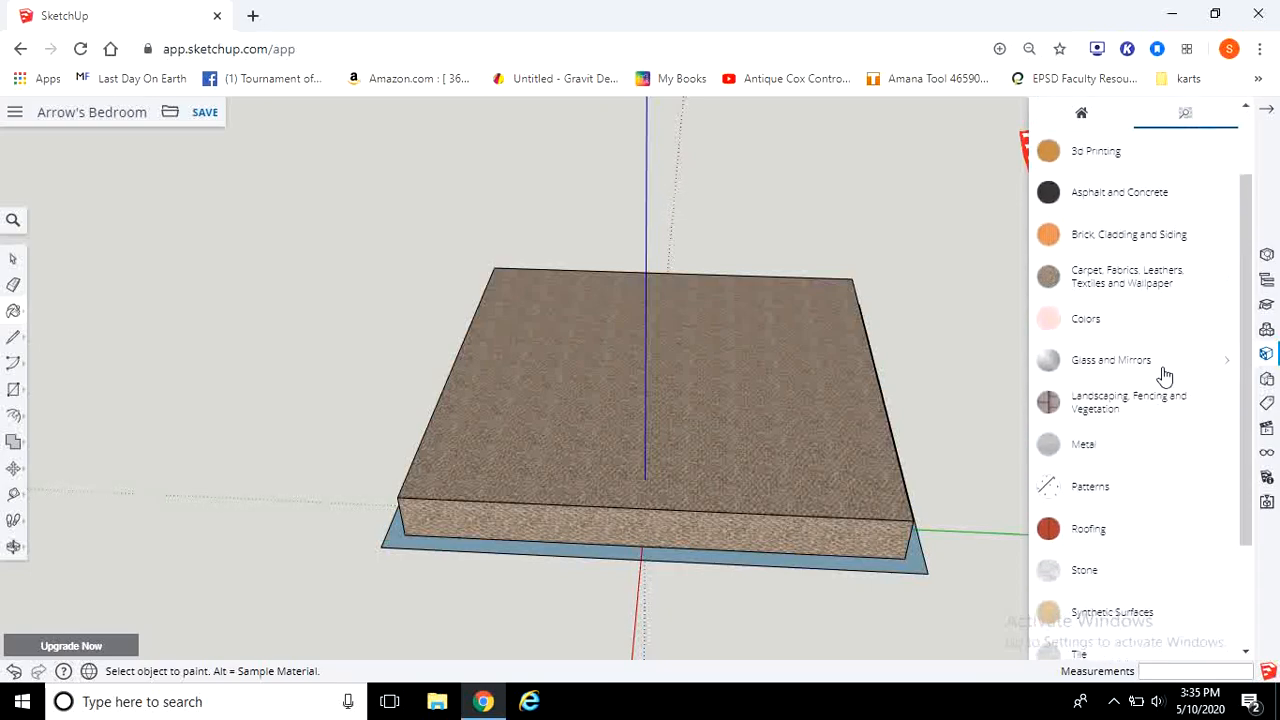
pyautogui.scroll(-2, 1165, 375)
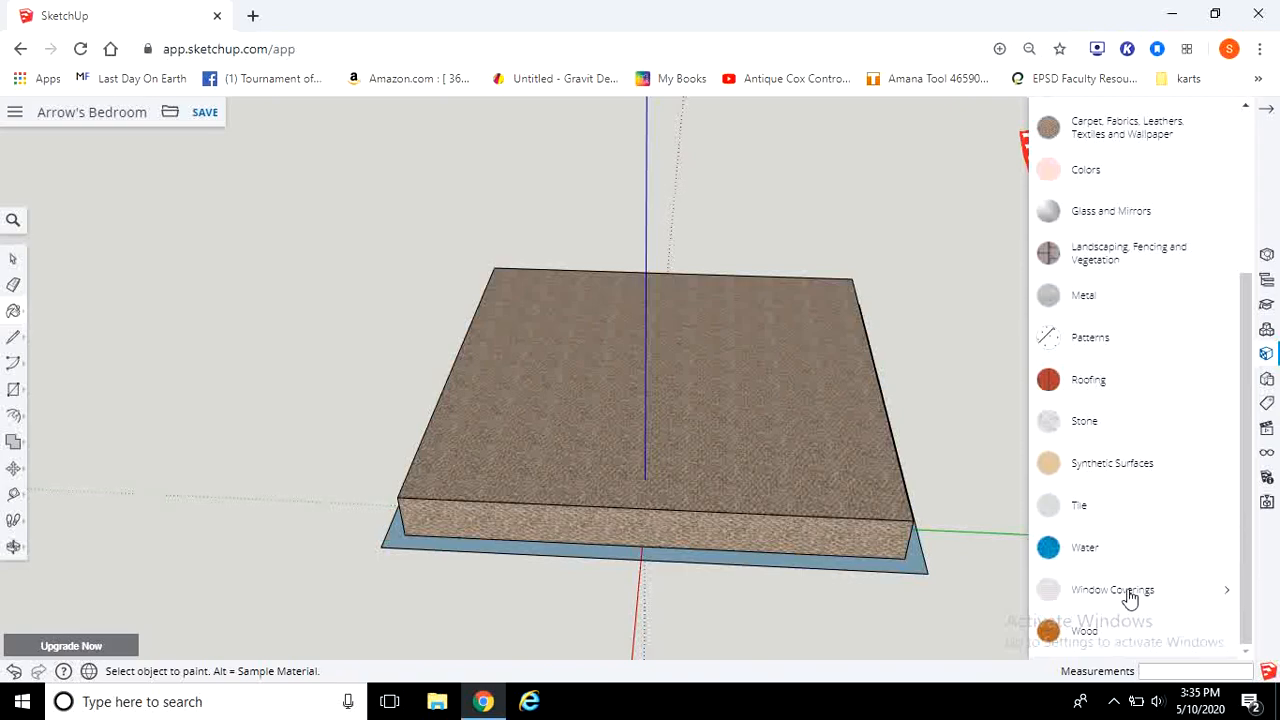
pyautogui.scroll(1, 1129, 597)
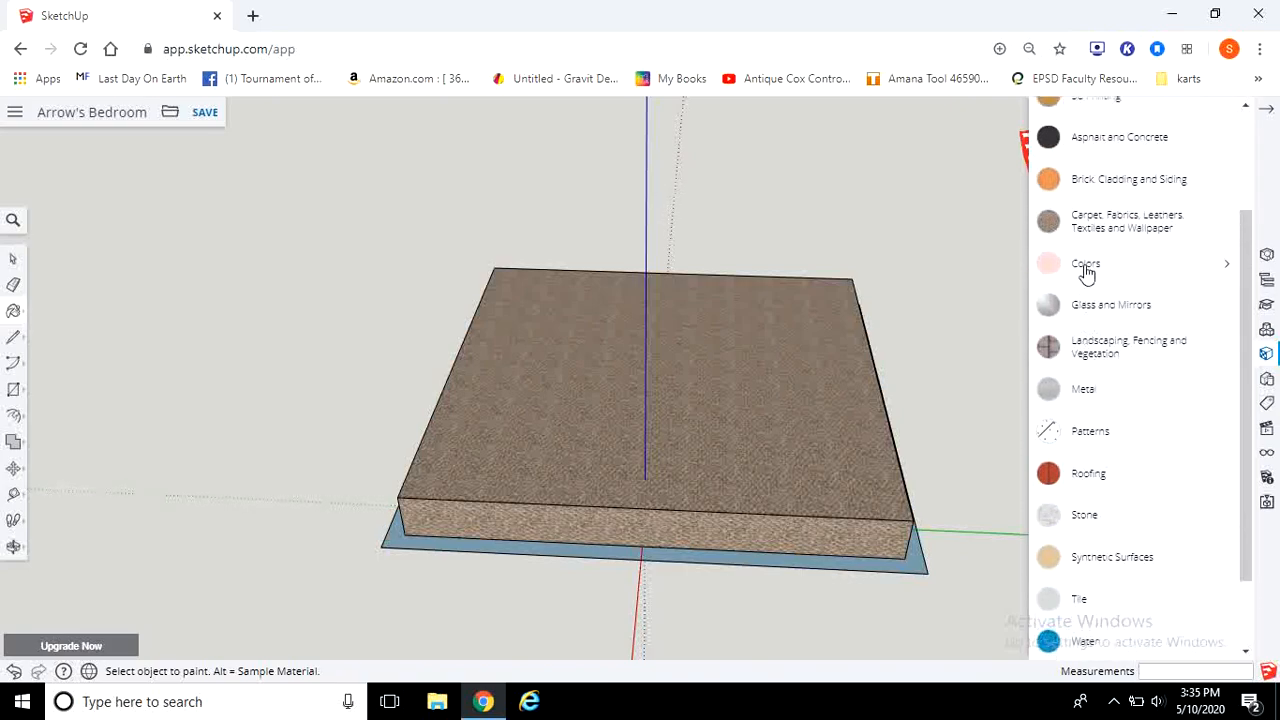
pyautogui.click(1086, 268)
pyautogui.scroll(-7, 1185, 420)
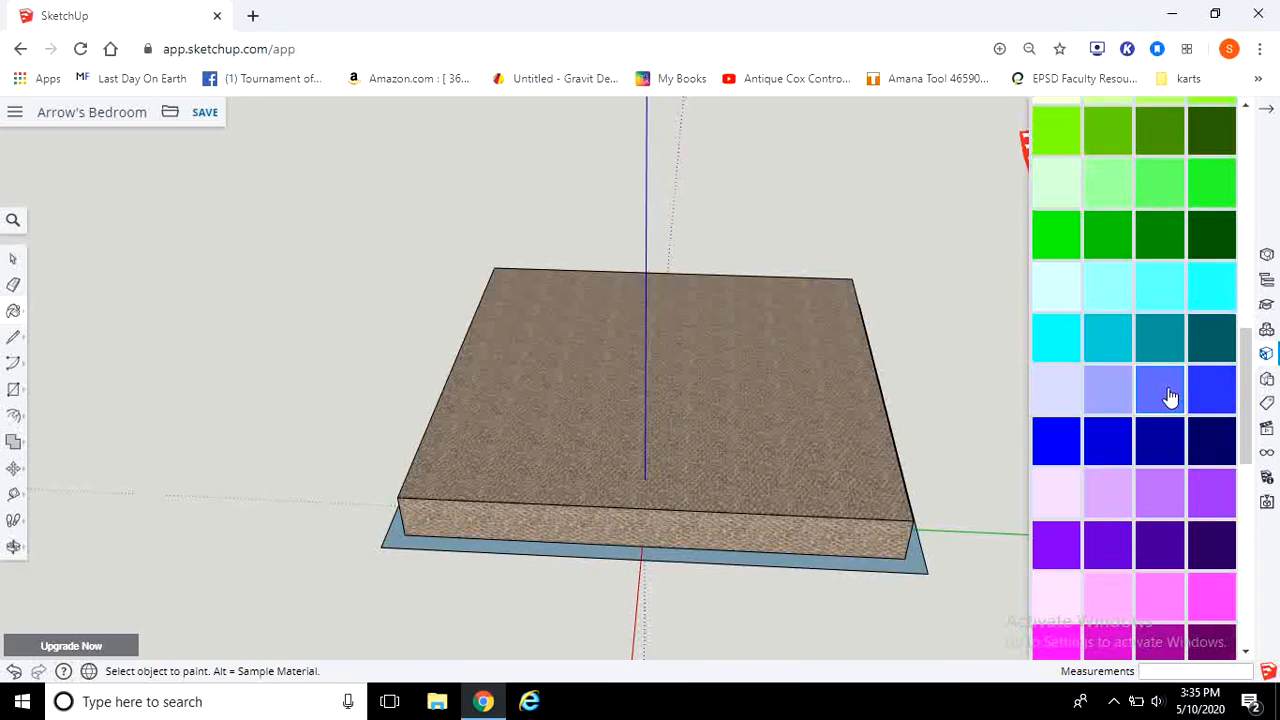
pyautogui.scroll(-1, 1168, 462)
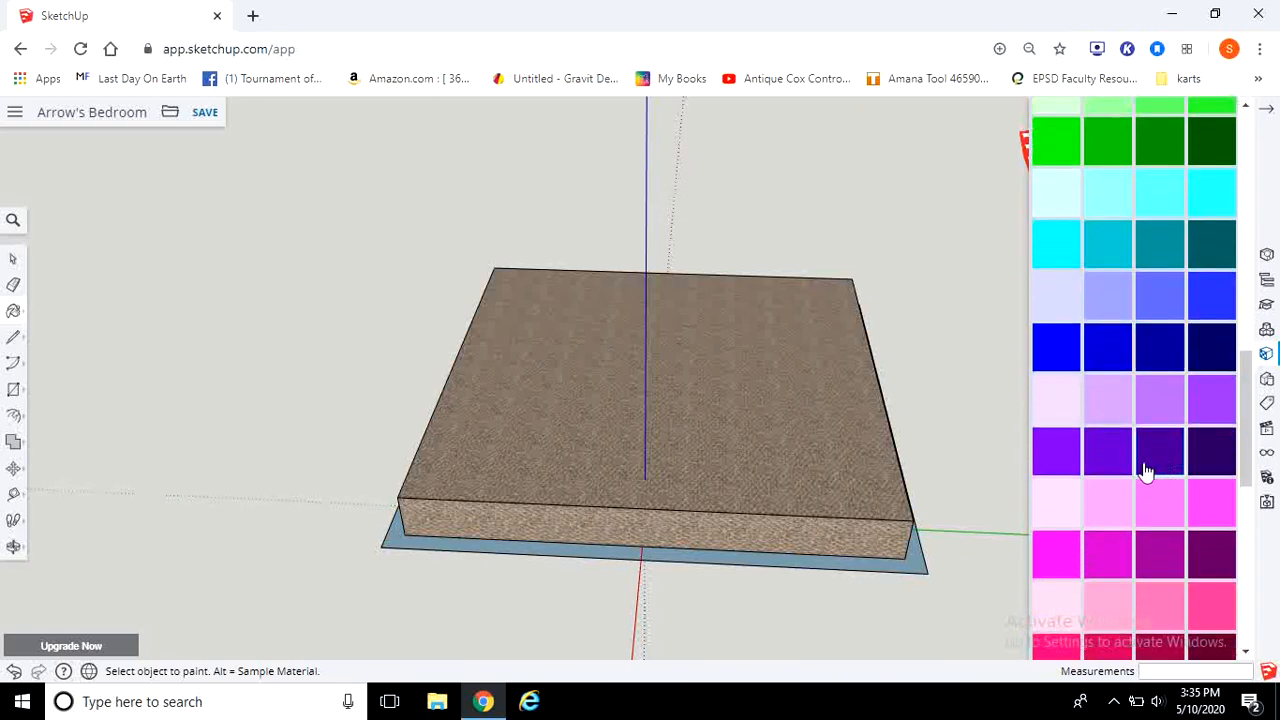
pyautogui.scroll(2, 1148, 470)
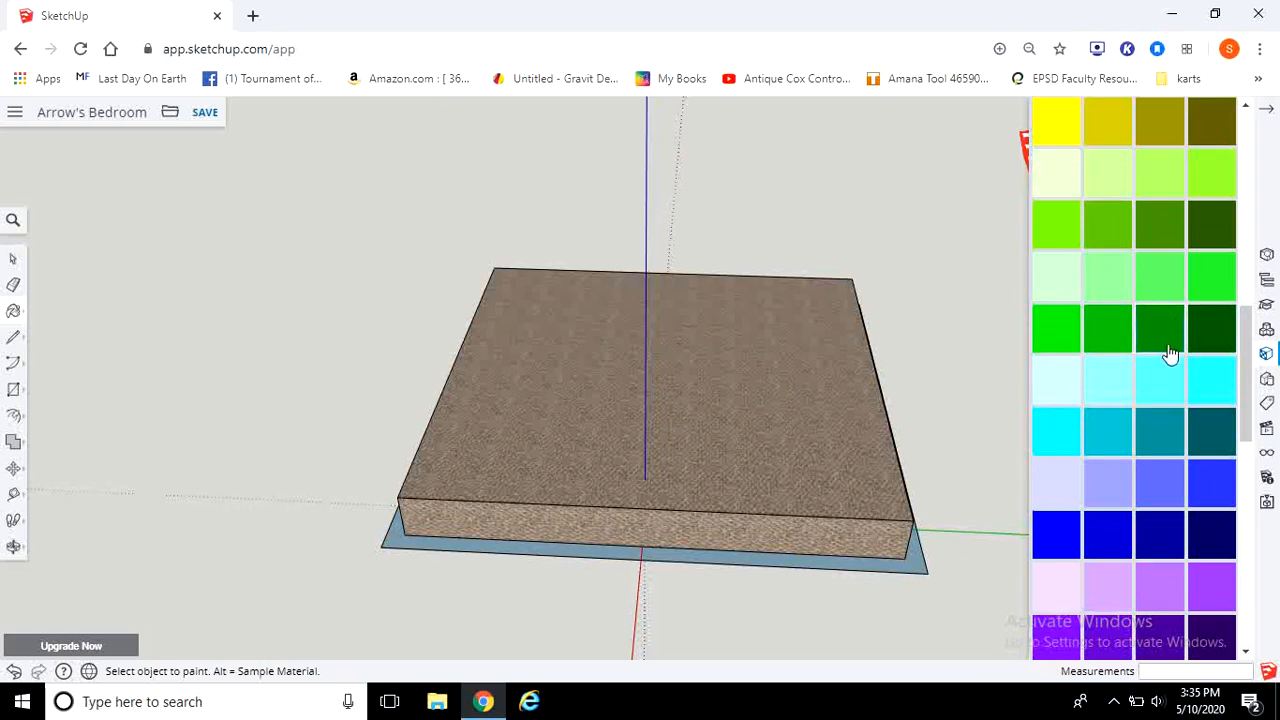
pyautogui.scroll(1, 1174, 366)
pyautogui.scroll(-2, 1174, 366)
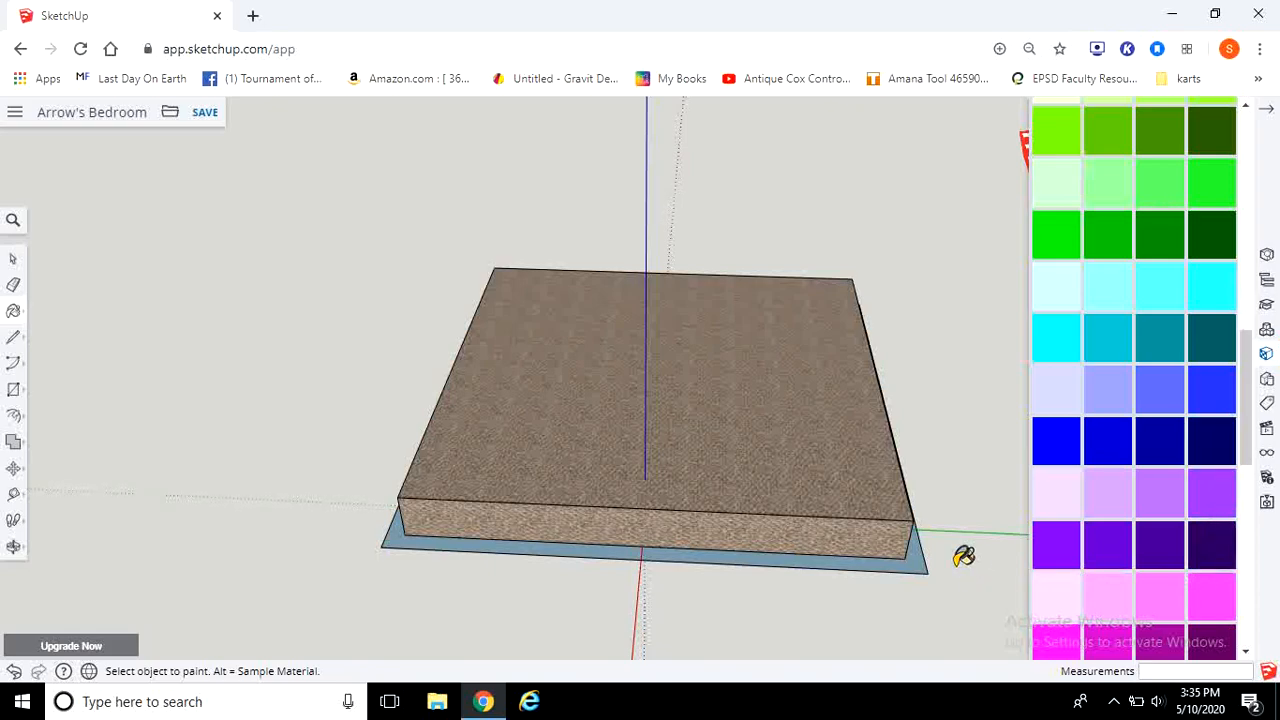
pyautogui.click(925, 562)
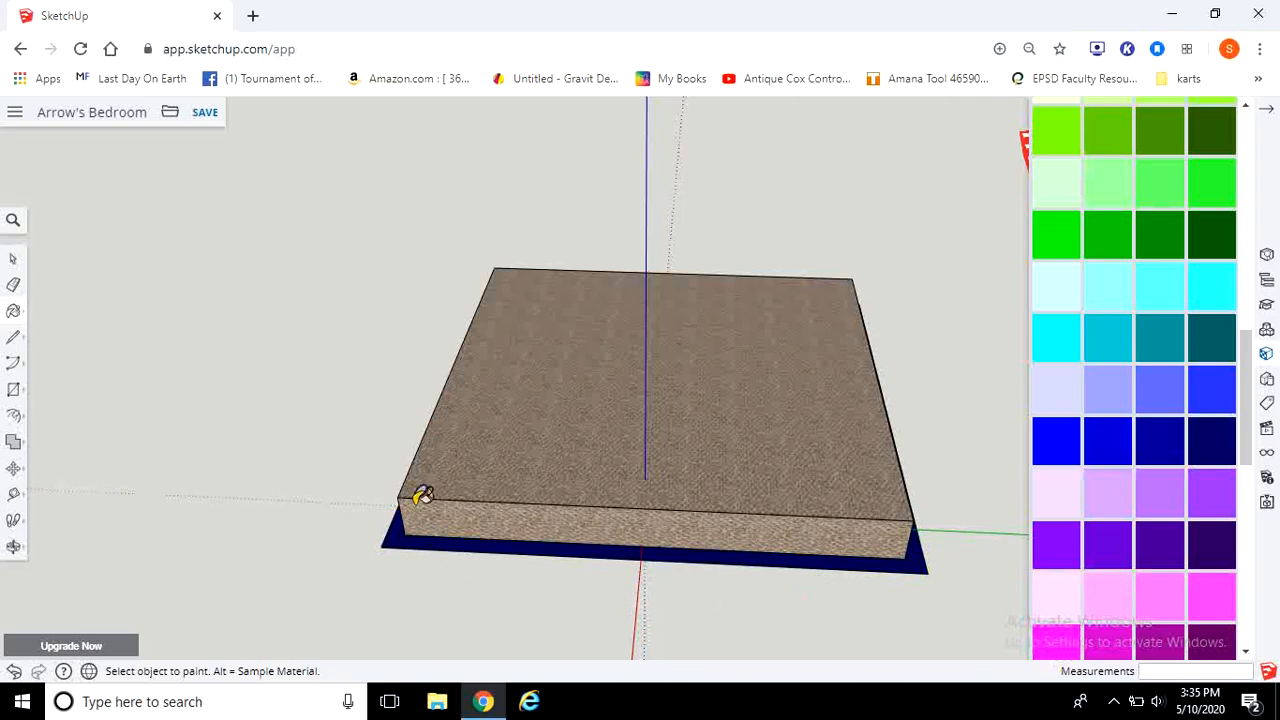
# Step: Push the blue border up 1' with Push/Pull twice, undoing each push
pyautogui.moveTo(274, 423)
pyautogui.mouseDown(button='middle')
pyautogui.moveTo(477, 423)
pyautogui.moveTo(873, 390)
pyautogui.mouseUp(button='middle')
pyautogui.scroll(-2, 866, 383)
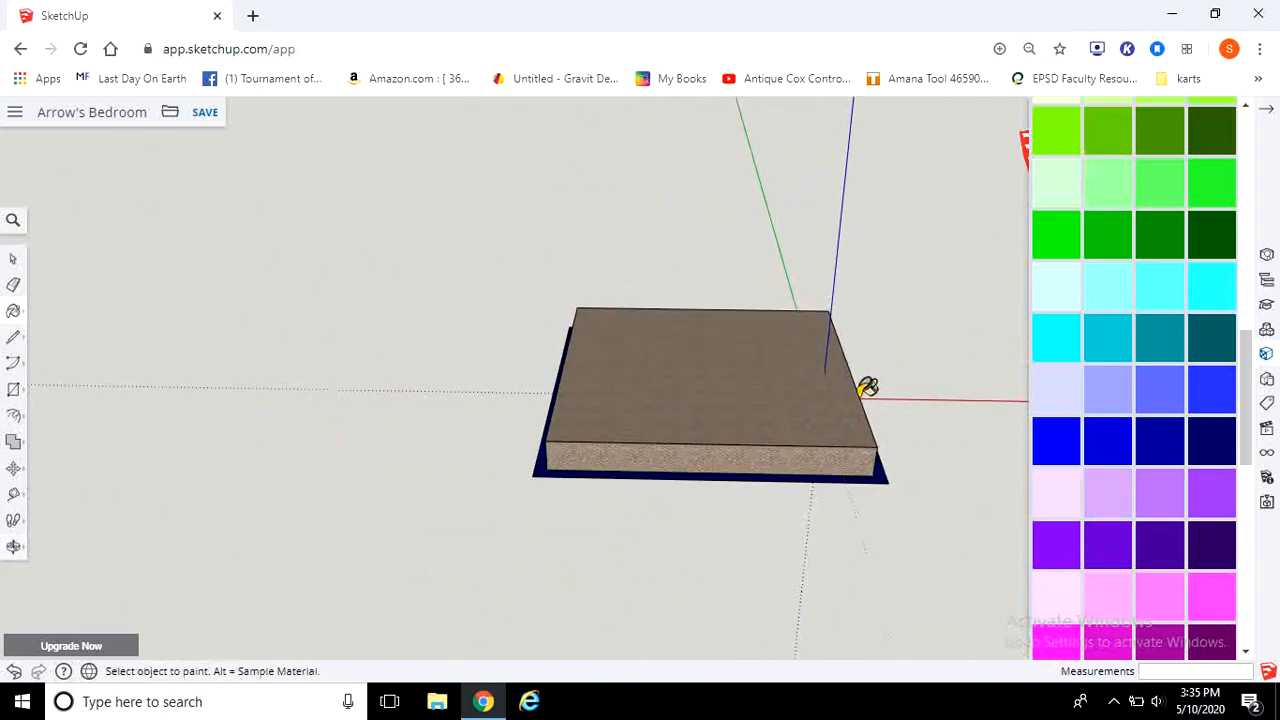
pyautogui.scroll(4, 856, 405)
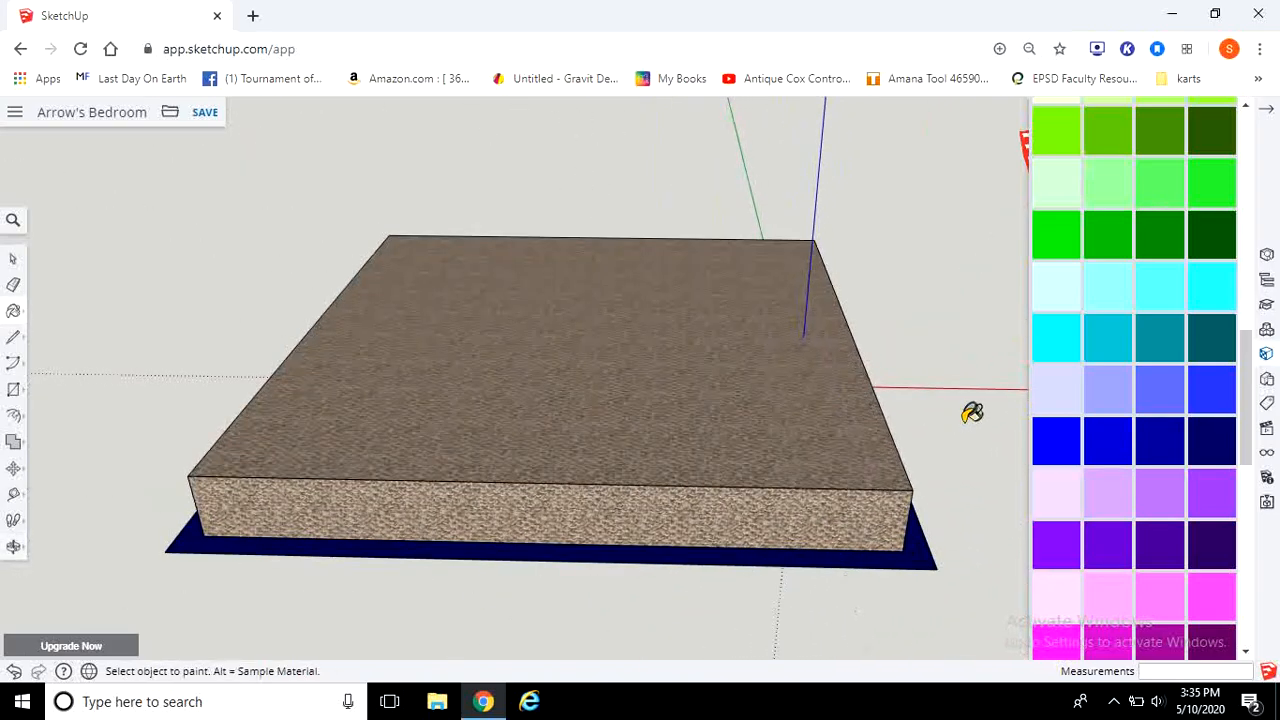
pyautogui.moveTo(972, 413)
pyautogui.mouseDown(button='middle')
pyautogui.moveTo(686, 403)
pyautogui.moveTo(814, 291)
pyautogui.moveTo(669, 317)
pyautogui.moveTo(747, 307)
pyautogui.moveTo(786, 326)
pyautogui.moveTo(477, 334)
pyautogui.moveTo(849, 426)
pyautogui.moveTo(674, 400)
pyautogui.moveTo(700, 392)
pyautogui.mouseUp(button='middle')
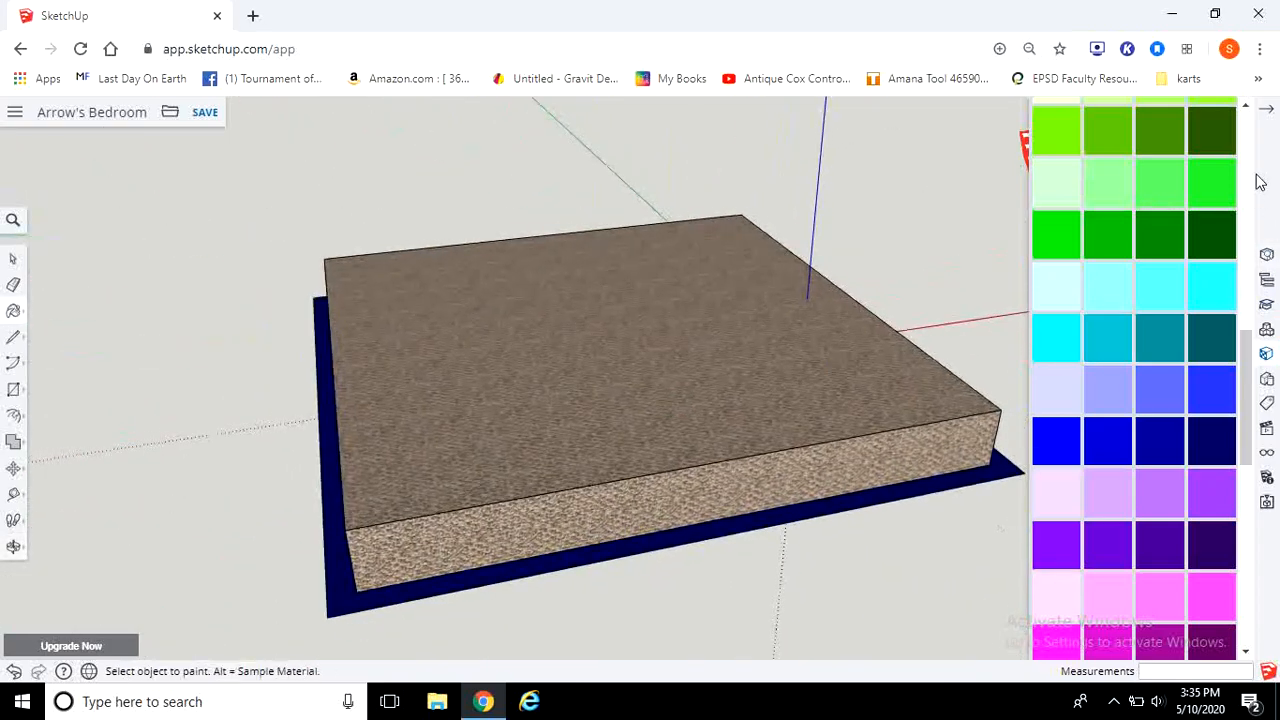
pyautogui.click(1264, 115)
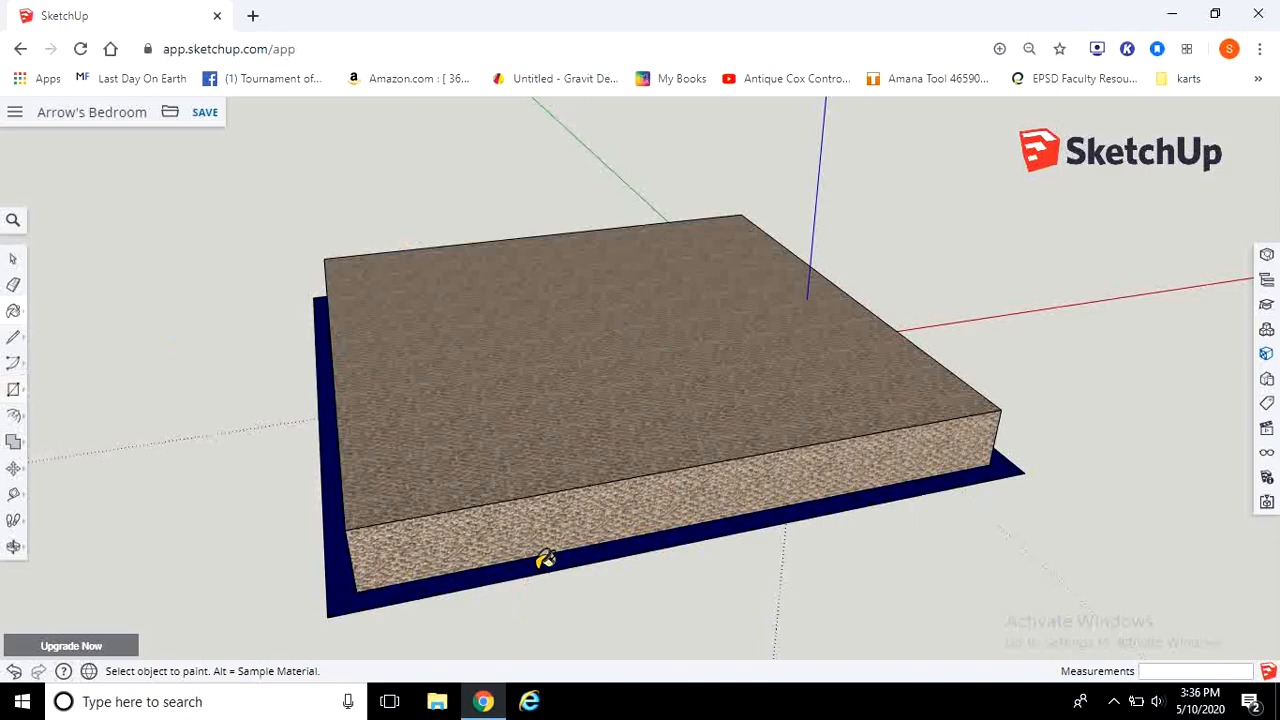
pyautogui.click(15, 420)
pyautogui.click(55, 387)
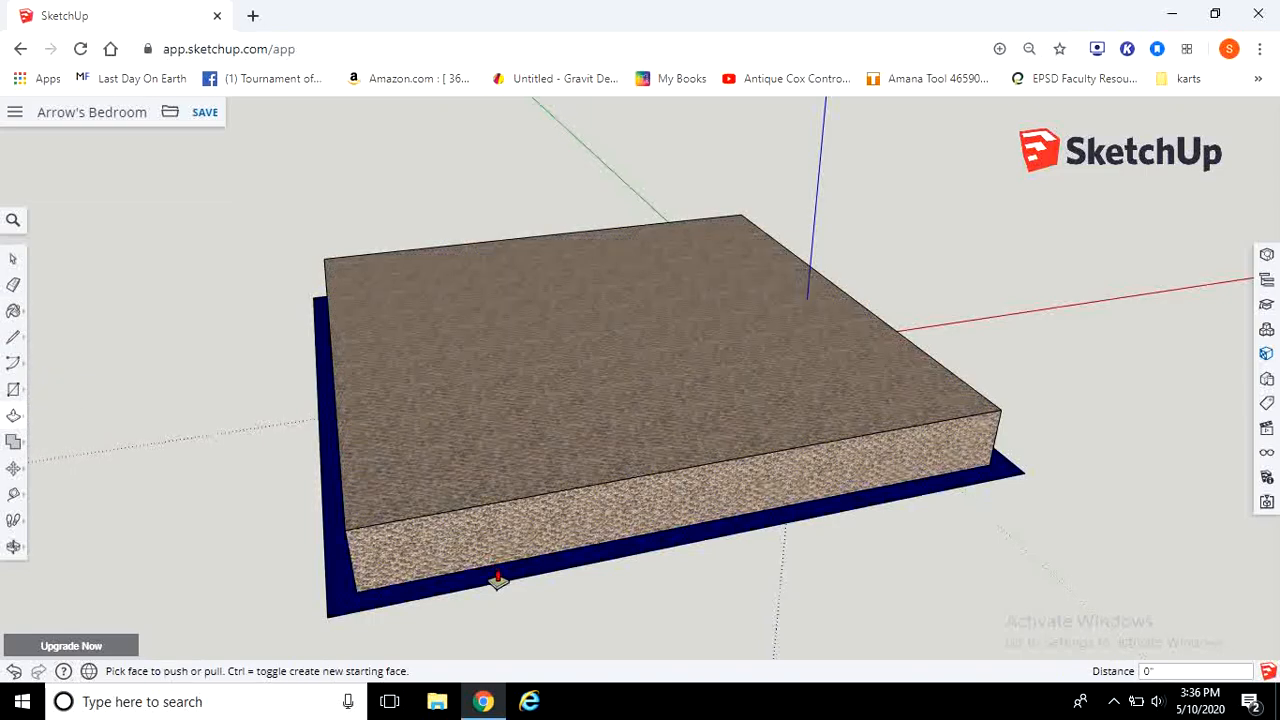
pyautogui.moveTo(711, 538); pyautogui.dragTo(626, 489)
pyautogui.scroll(-3, 837, 554)
pyautogui.moveTo(837, 554); pyautogui.dragTo(880, 491, button='middle')
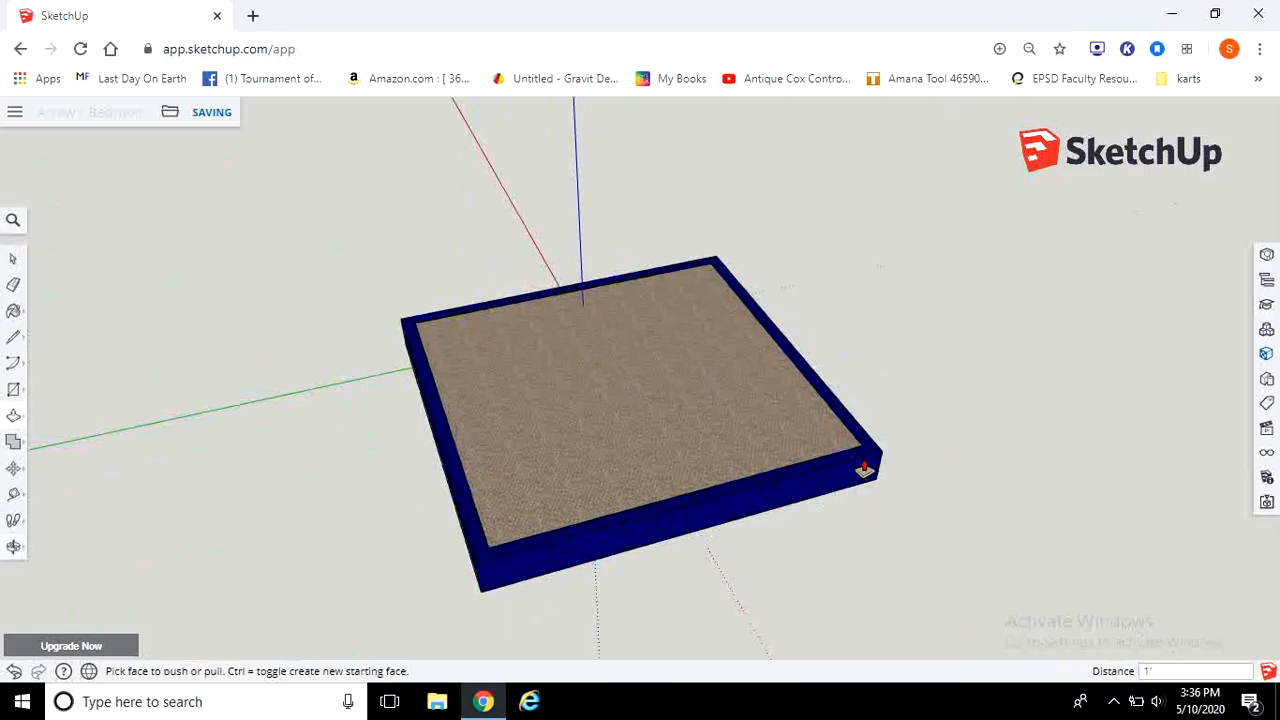
pyautogui.hotkey('ctrl', 'z')
pyautogui.moveTo(944, 463); pyautogui.dragTo(1014, 374, button='middle')
pyautogui.scroll(6, 886, 437)
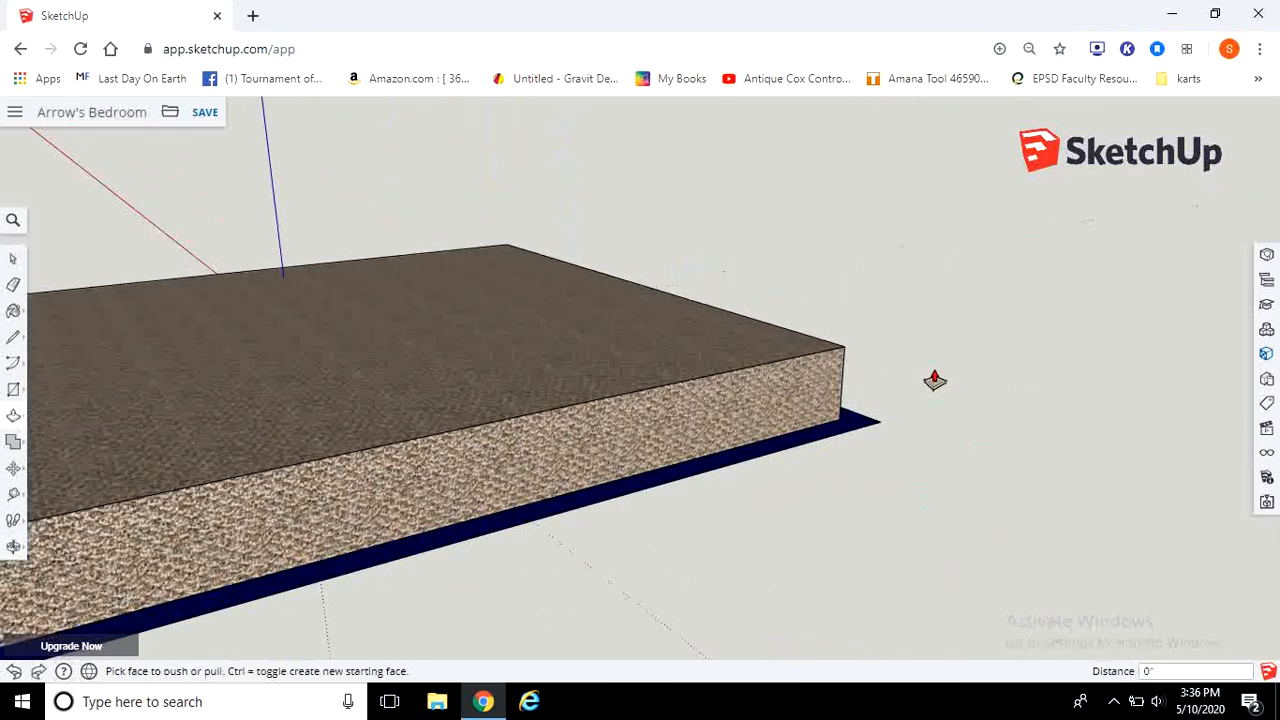
pyautogui.click(778, 528)
pyautogui.click(665, 485)
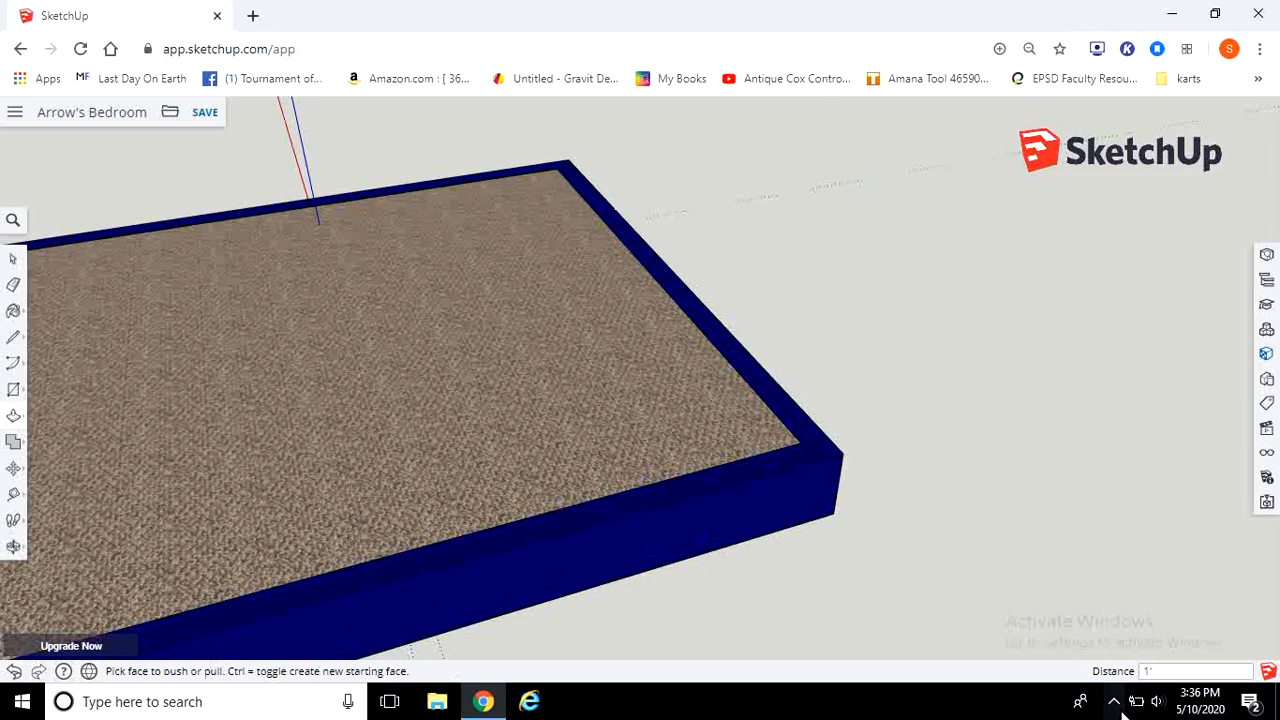
pyautogui.hotkey('ctrl', 'z')
# Step: Push the blue border up 1' and cancel a further pull into taller walls
pyautogui.click(776, 531)
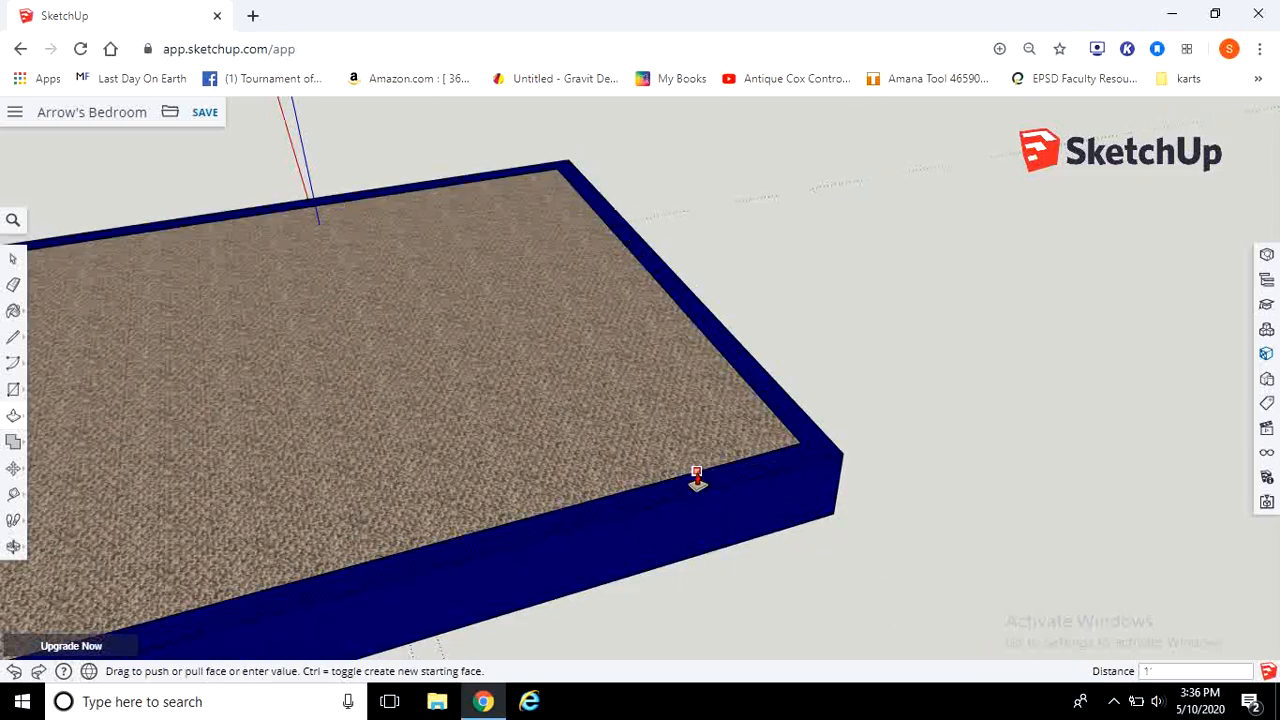
pyautogui.click(697, 479)
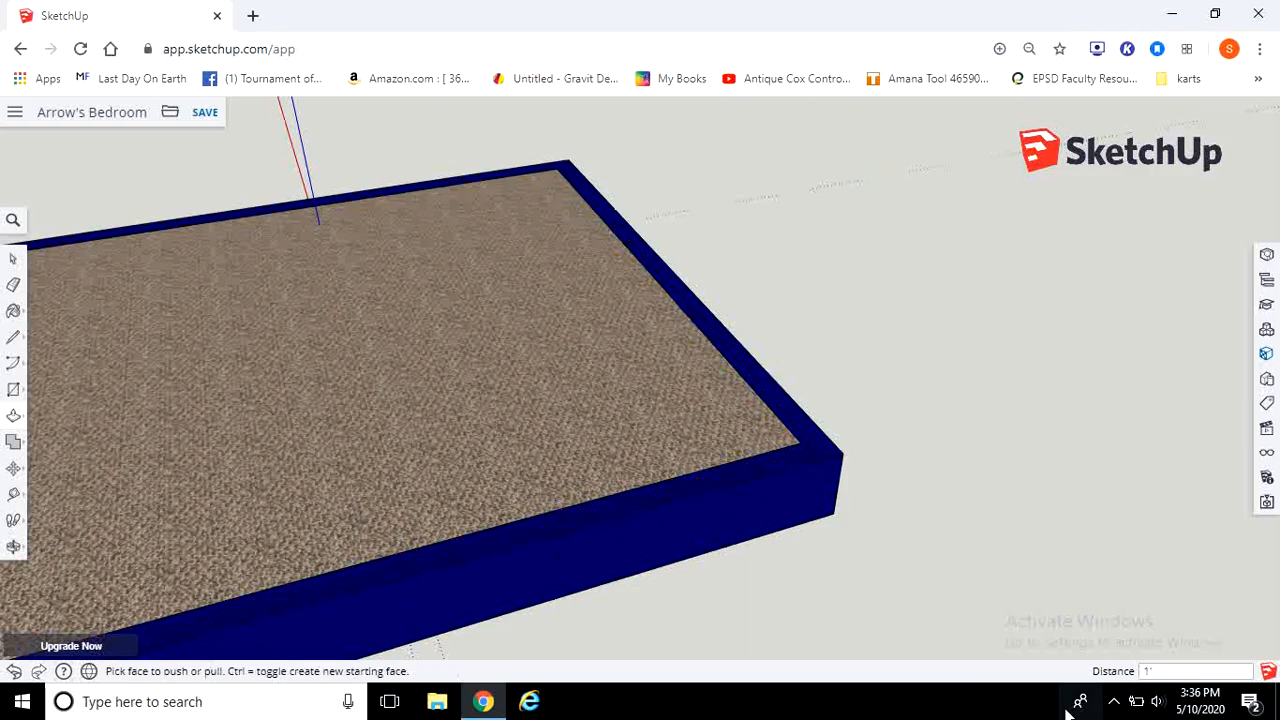
pyautogui.scroll(-3, 968, 582)
pyautogui.moveTo(894, 583); pyautogui.dragTo(925, 530, button='middle')
pyautogui.click(840, 540)
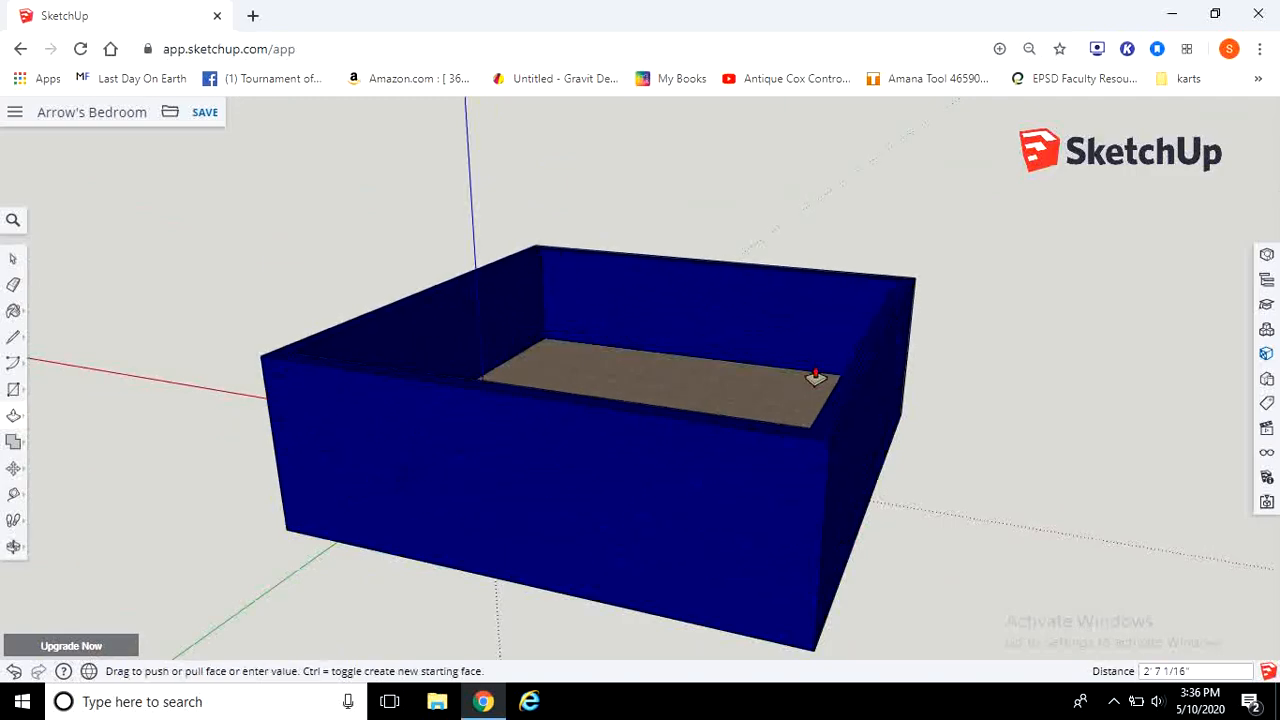
pyautogui.click(771, 251)
pyautogui.moveTo(771, 251); pyautogui.dragTo(778, 345, button='middle')
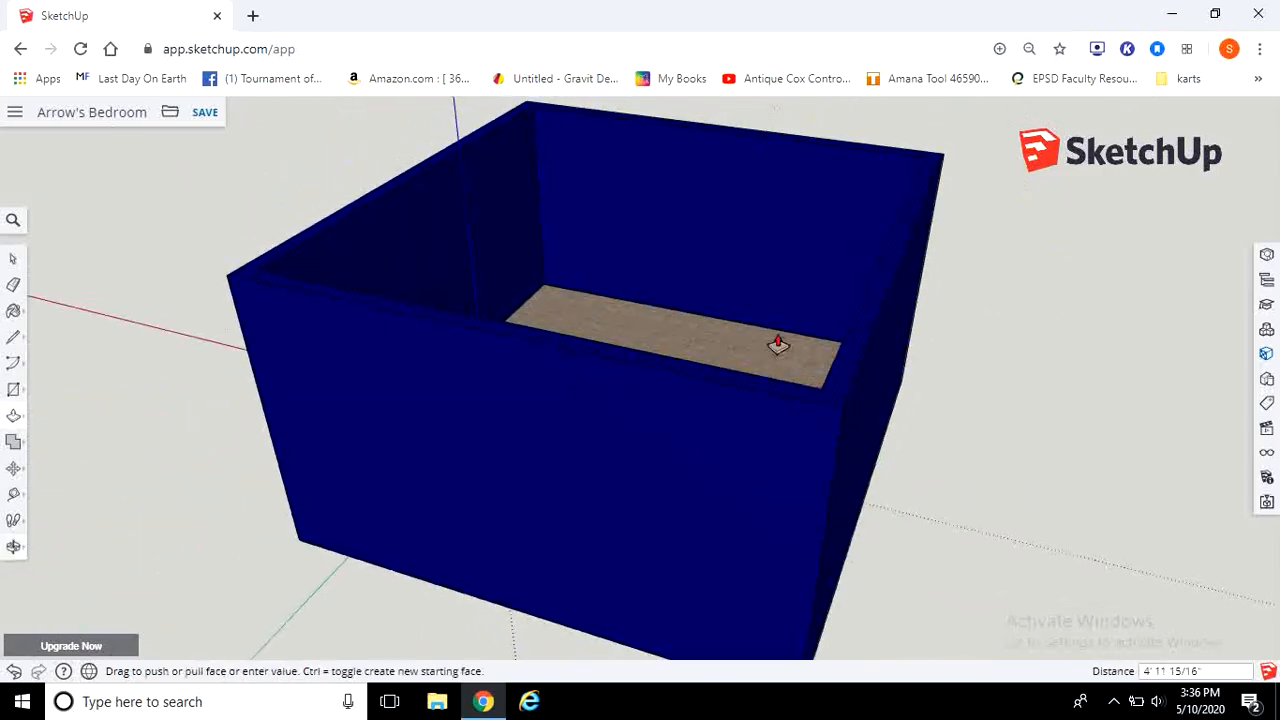
pyautogui.press('Escape')
# Step: Pull the blue border up 96 inches to form the room's walls
pyautogui.scroll(3, 884, 483)
pyautogui.moveTo(958, 463); pyautogui.dragTo(1049, 523, button='middle')
pyautogui.scroll(-2, 980, 507)
pyautogui.moveTo(526, 463); pyautogui.dragTo(400, 478, button='middle')
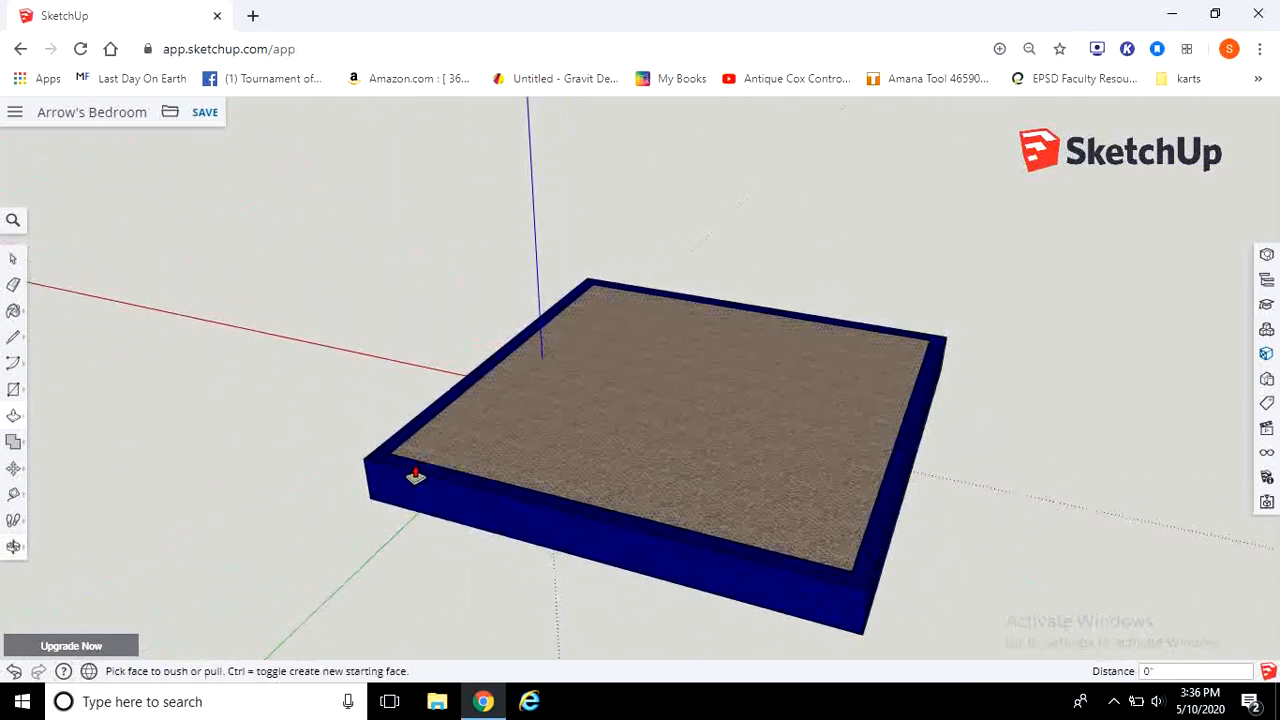
pyautogui.click(882, 540)
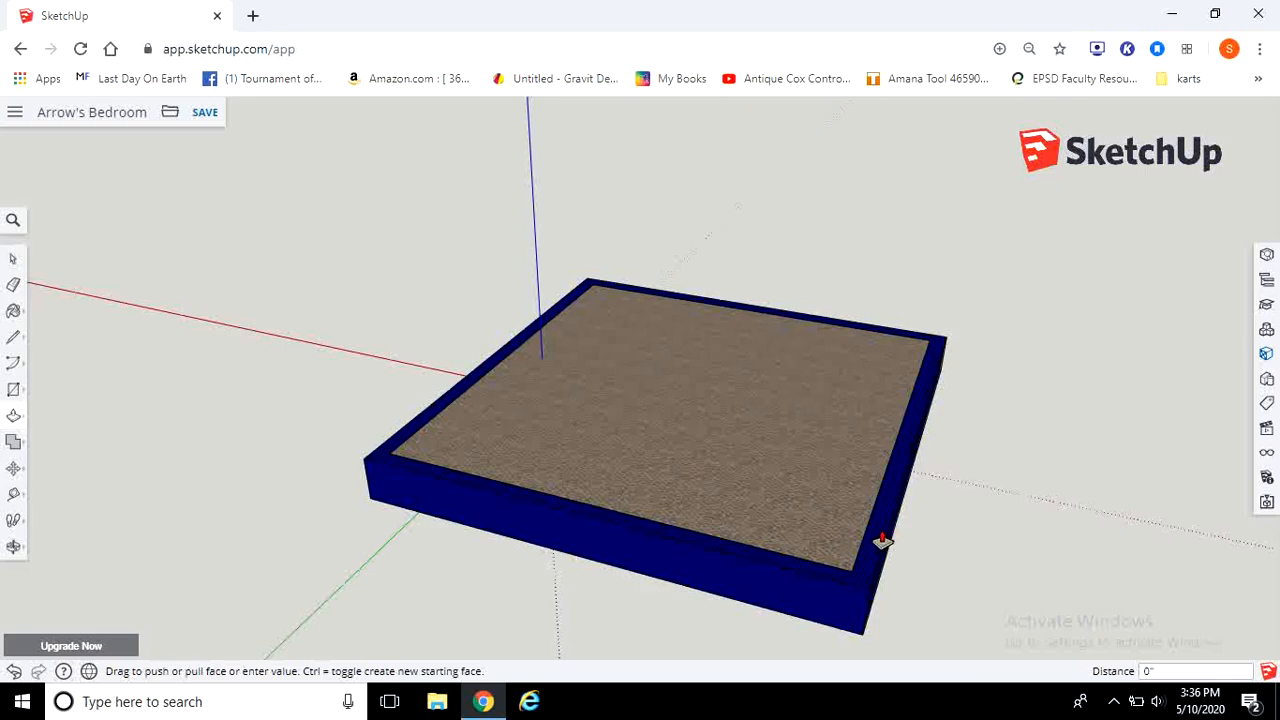
pyautogui.click(882, 540)
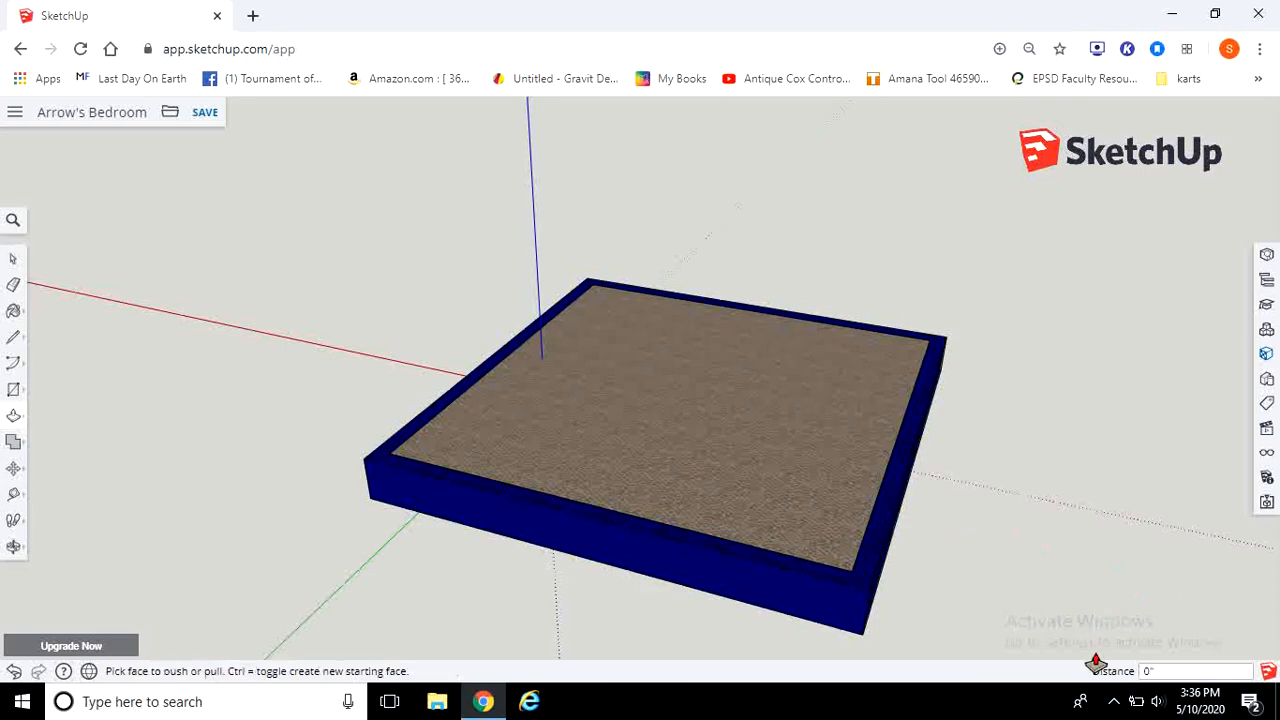
pyautogui.click(878, 550)
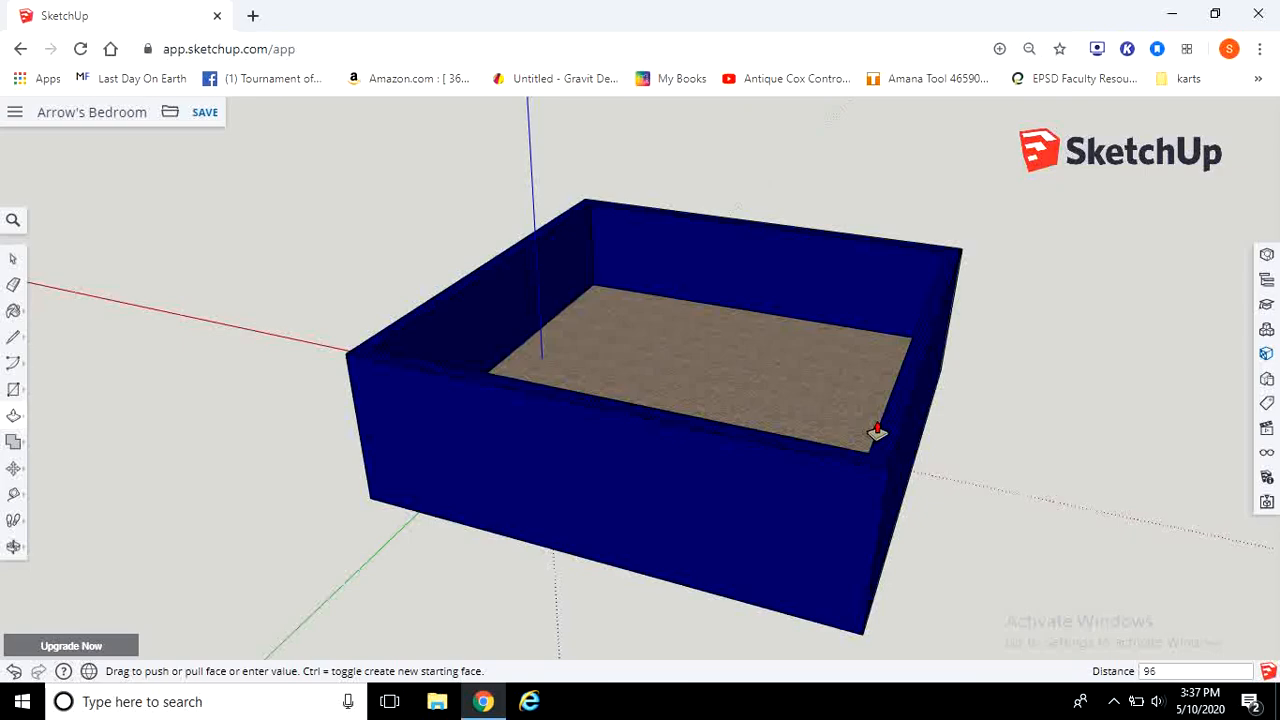
pyautogui.press('Return')
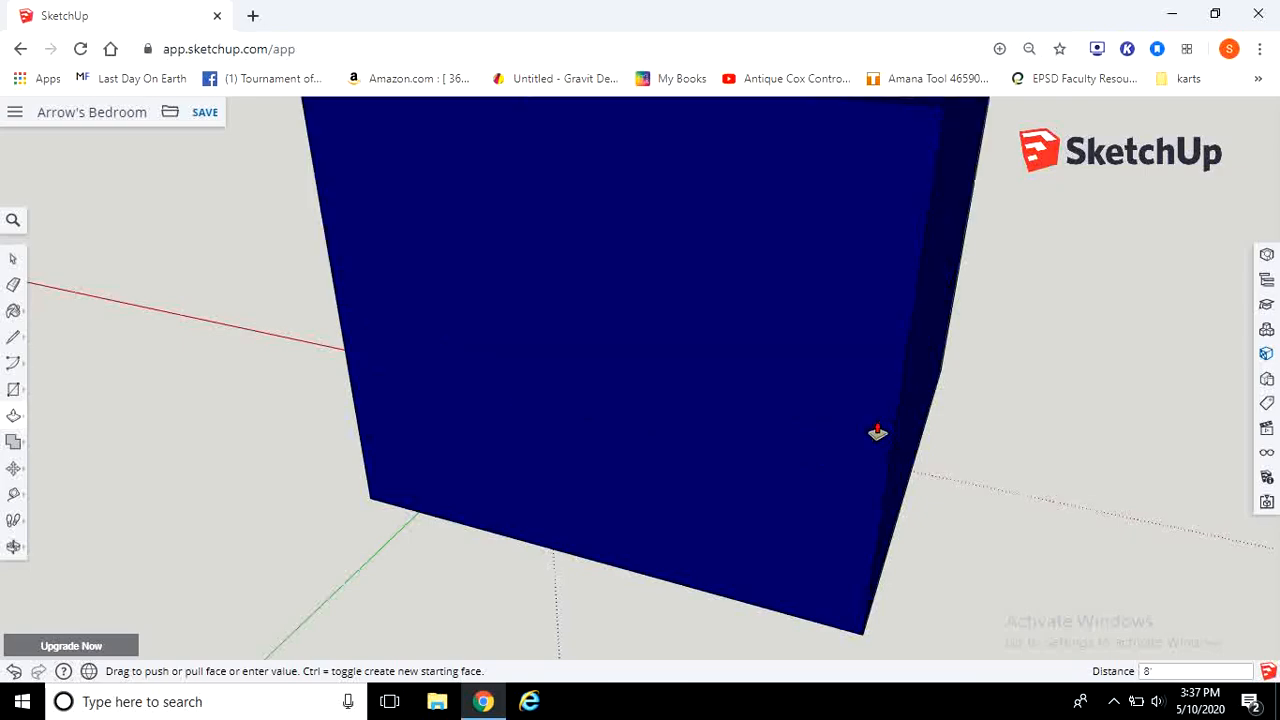
# Step: Examine the walled room from several angles and zoom levels
pyautogui.scroll(-5, 800, 470)
pyautogui.moveTo(737, 503); pyautogui.dragTo(651, 480, button='middle')
pyautogui.scroll(3, 991, 369)
pyautogui.moveTo(991, 369); pyautogui.dragTo(677, 321, button='middle')
pyautogui.scroll(-4, 677, 321)
pyautogui.scroll(2, 677, 318)
pyautogui.scroll(1, 714, 278)
pyautogui.scroll(-2, 717, 273)
pyautogui.scroll(-2, 886, 223)
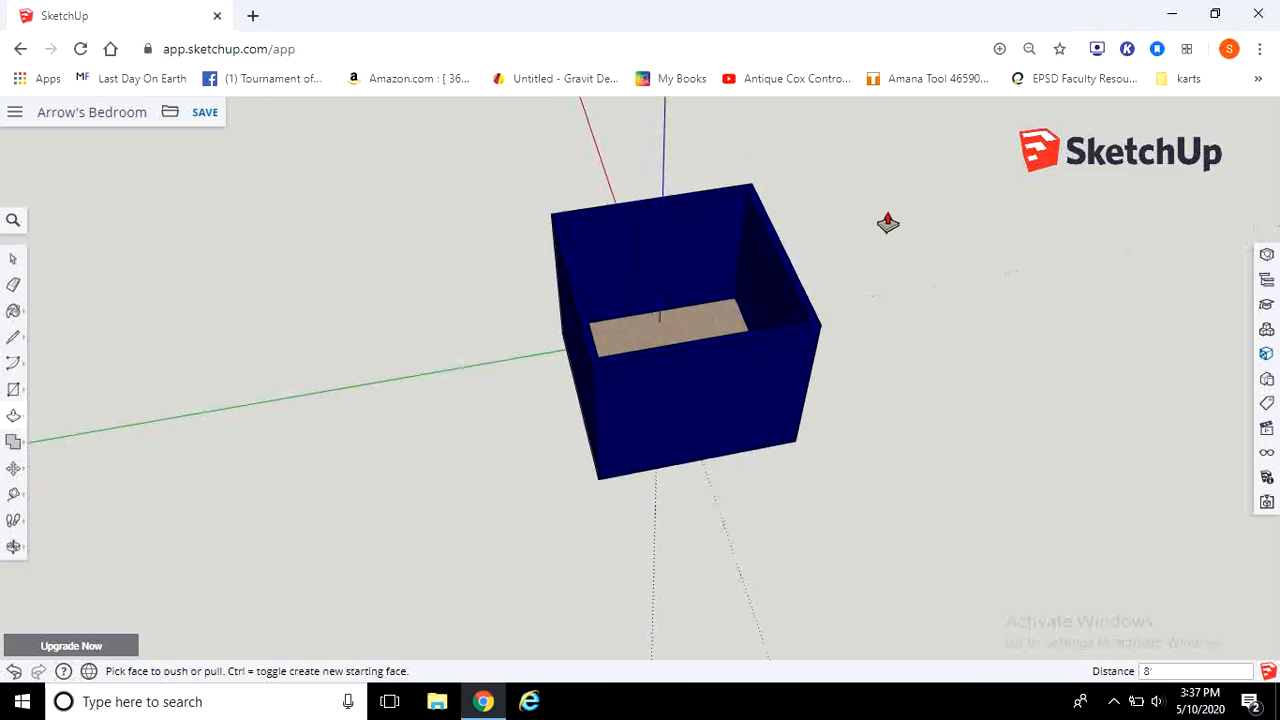
pyautogui.scroll(3, 889, 221)
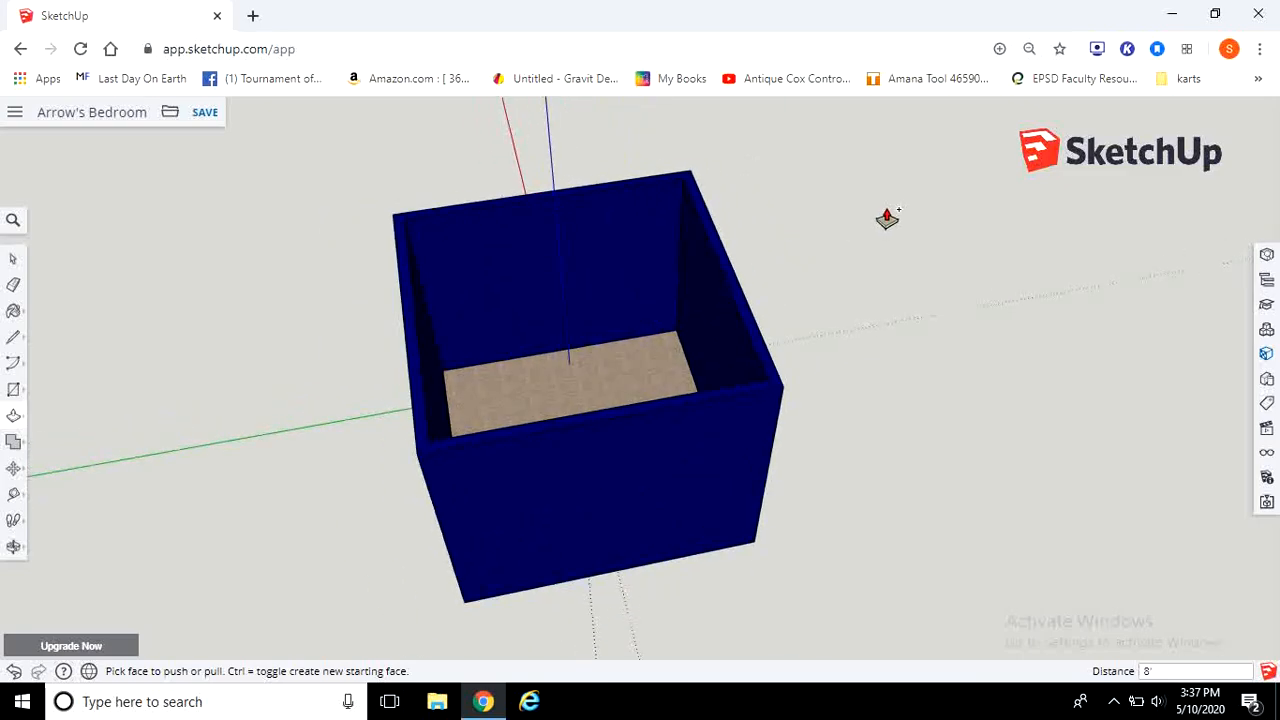
# Step: Undo the walls, border and block back to the flat floor
pyautogui.hotkey('ctrl', 'z')
pyautogui.hotkey('ctrl', 'z')
pyautogui.moveTo(896, 524); pyautogui.dragTo(990, 520, button='middle')
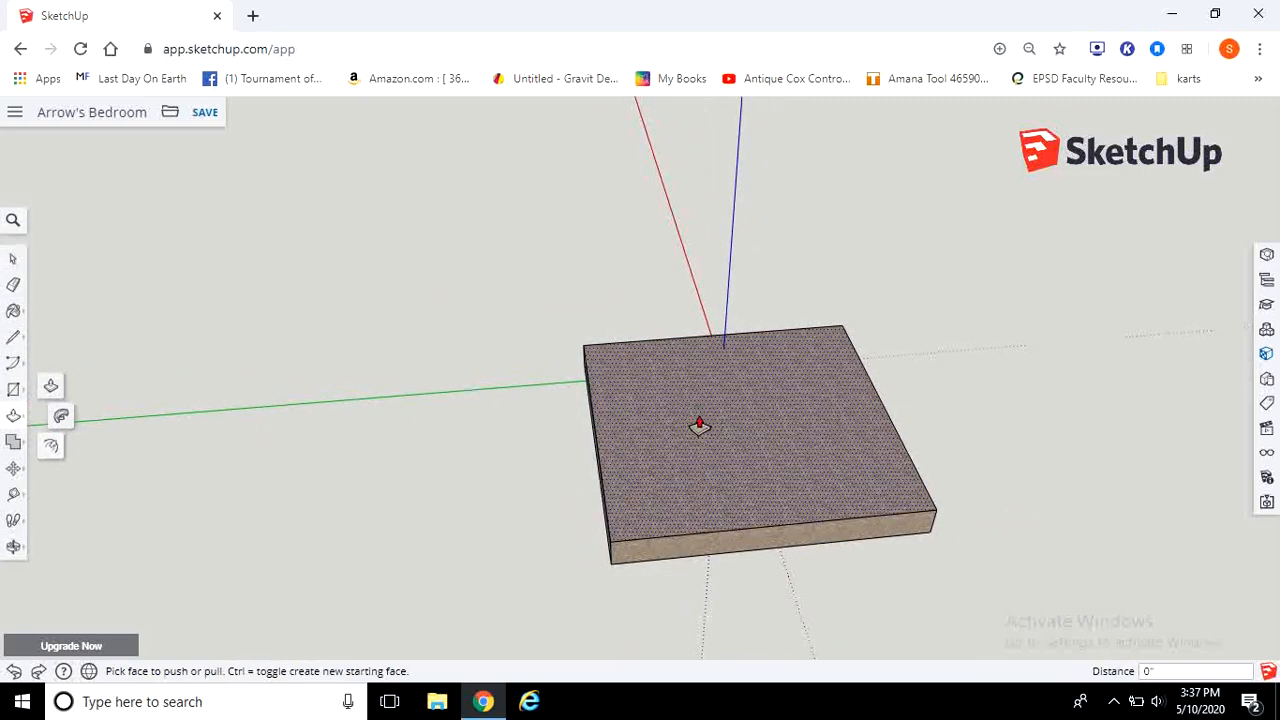
pyautogui.hotkey('ctrl', 'z')
pyautogui.moveTo(1050, 558); pyautogui.dragTo(748, 395, button='middle')
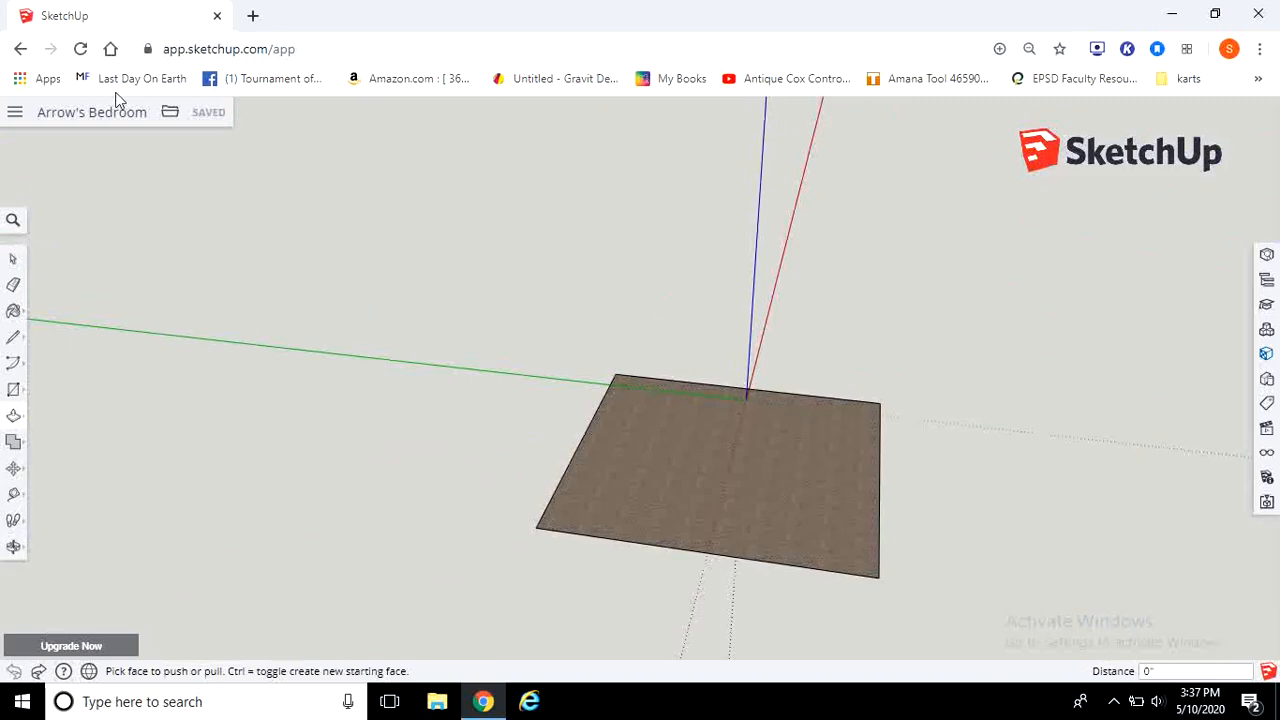
# Step: Push/Pull the floor up 12 inches into a block
pyautogui.click(20, 416)
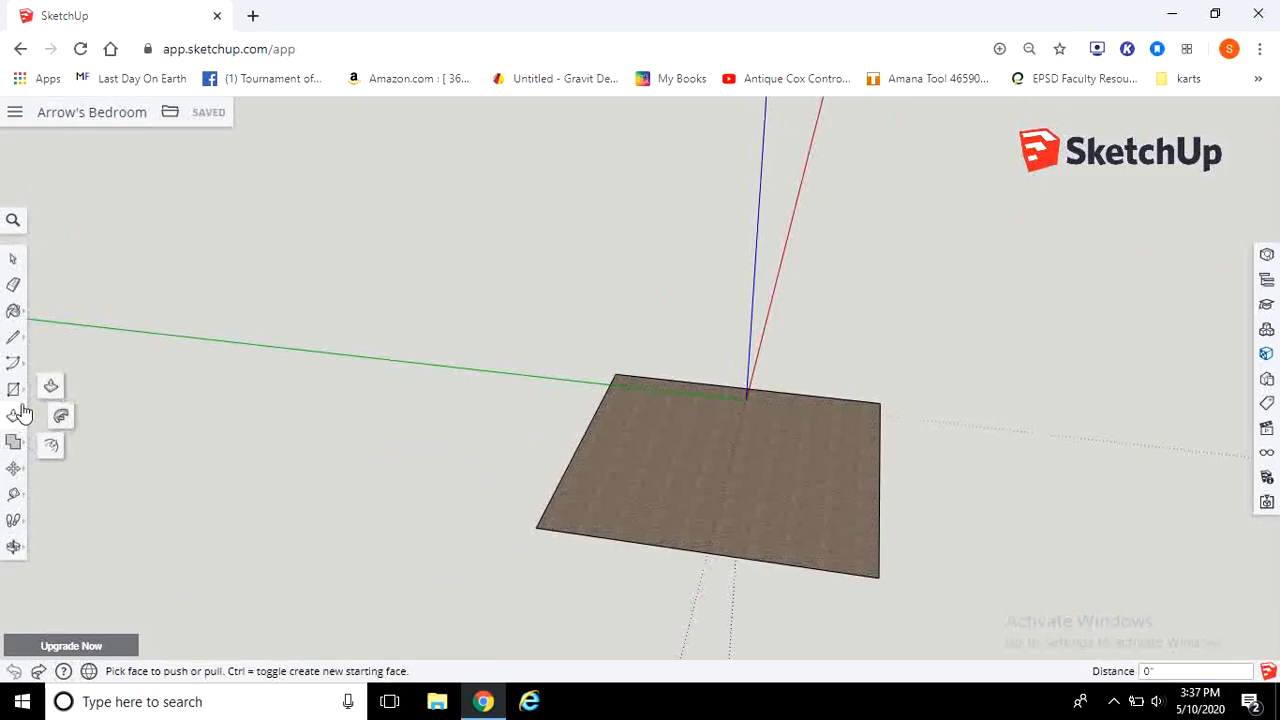
pyautogui.click(52, 387)
pyautogui.click(711, 526)
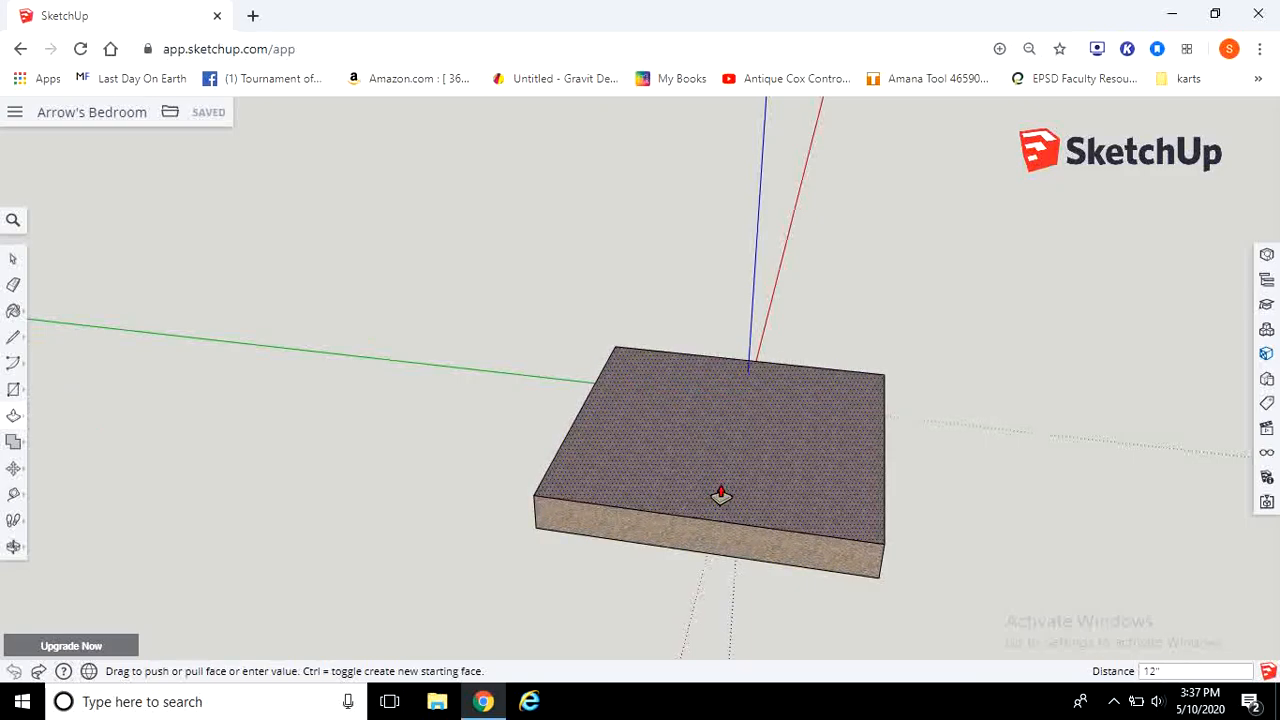
pyautogui.press('Return')
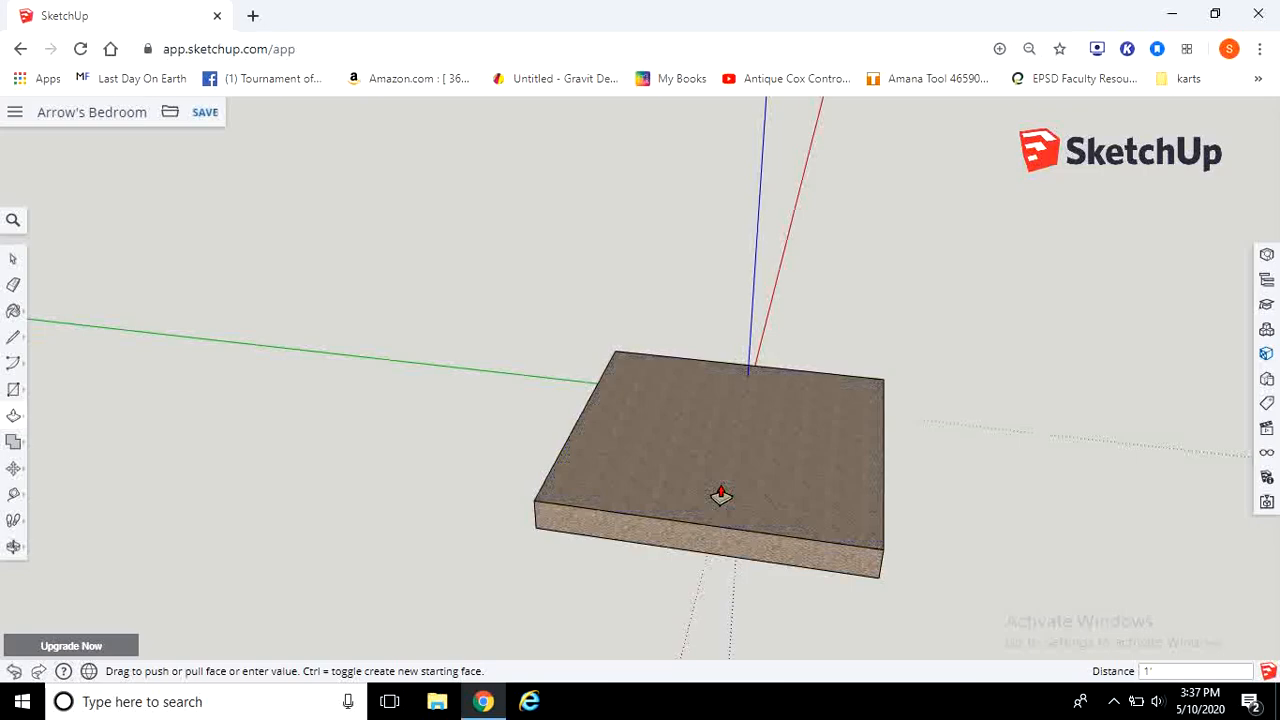
# Step: Offset the block's bottom face outward 4.5 inches to create a border around it
pyautogui.click(15, 420)
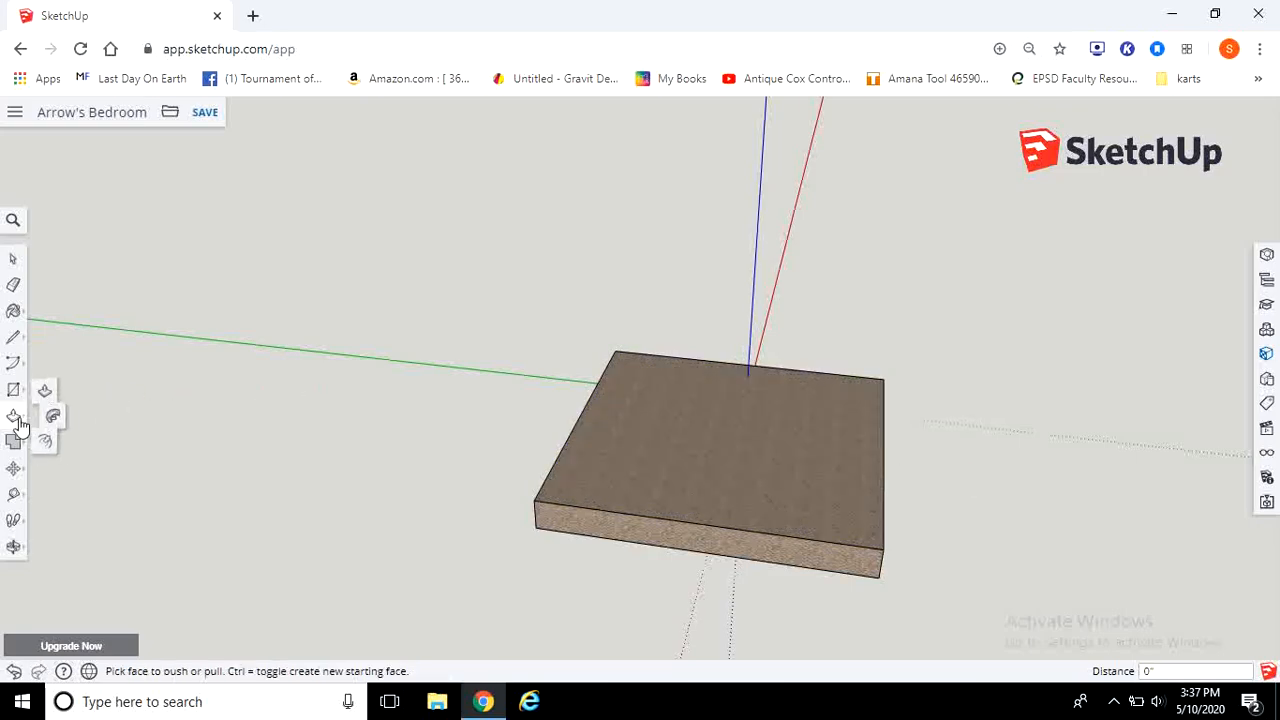
pyautogui.click(53, 450)
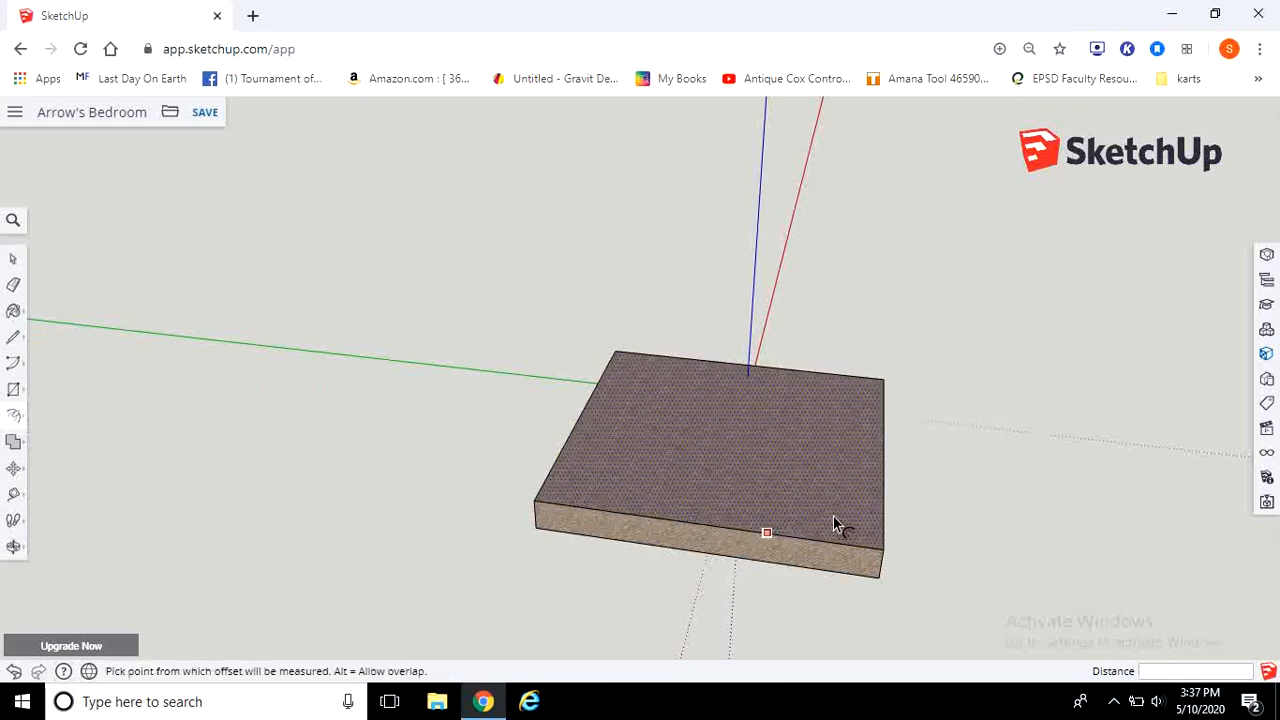
pyautogui.moveTo(960, 594); pyautogui.dragTo(817, 191, button='middle')
pyautogui.click(766, 378)
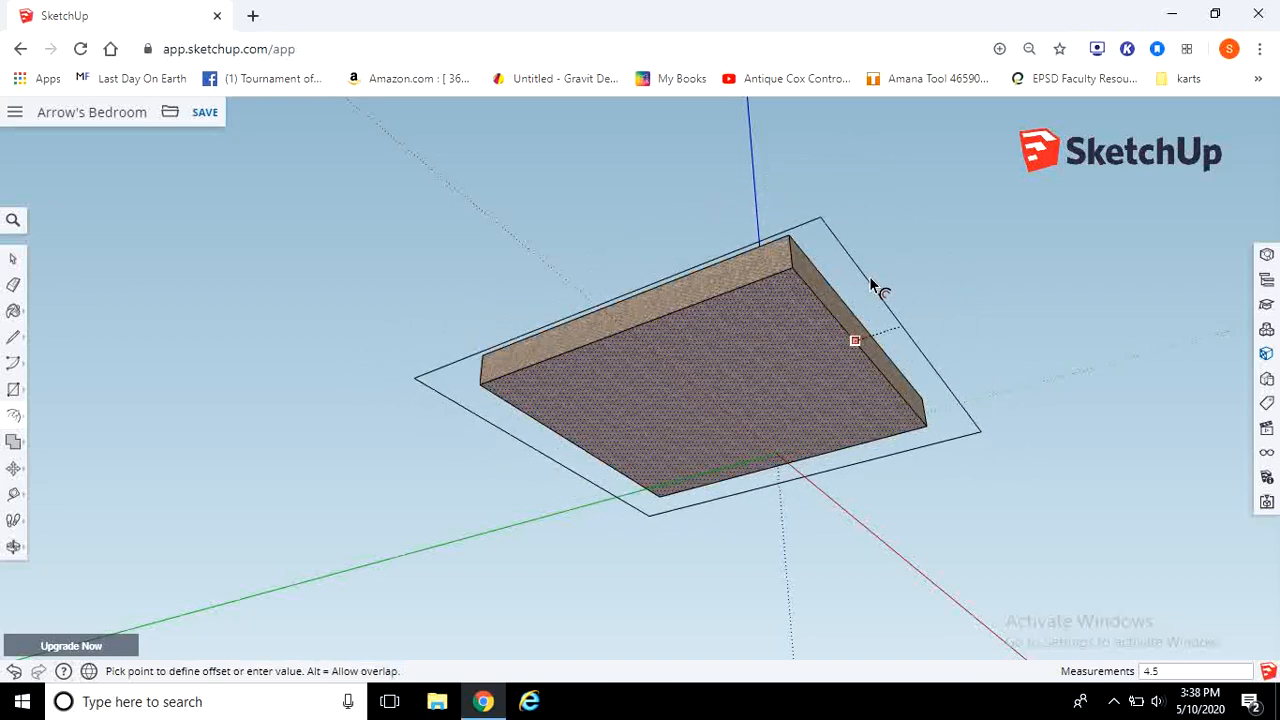
pyautogui.press('Return')
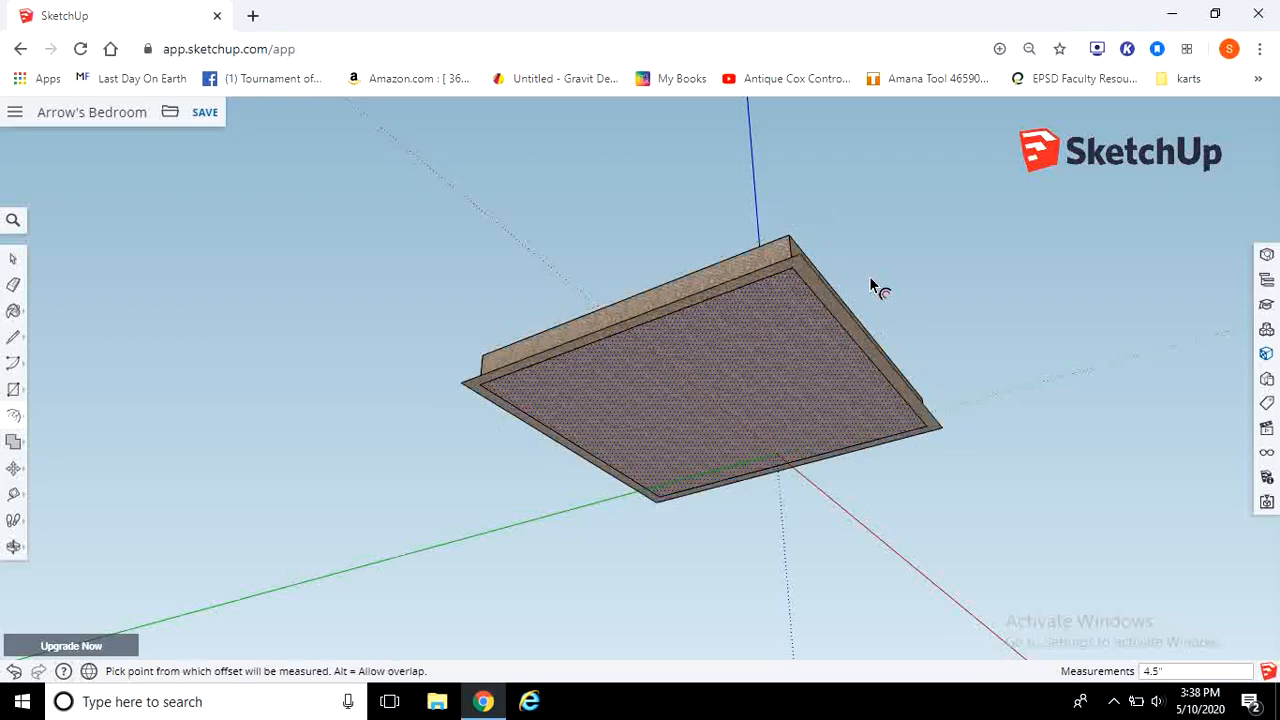
# Step: Paint the outer border with a dark blue colour material
pyautogui.moveTo(800, 180); pyautogui.dragTo(799, 508, button='middle')
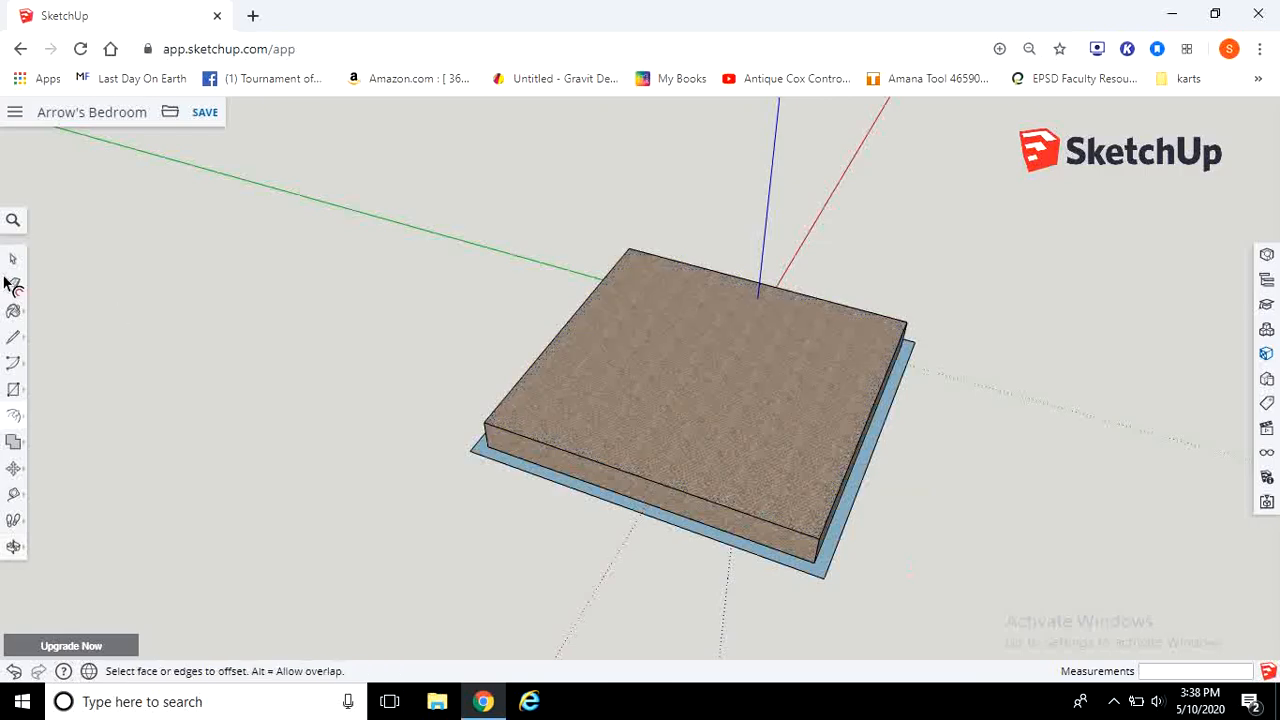
pyautogui.click(13, 311)
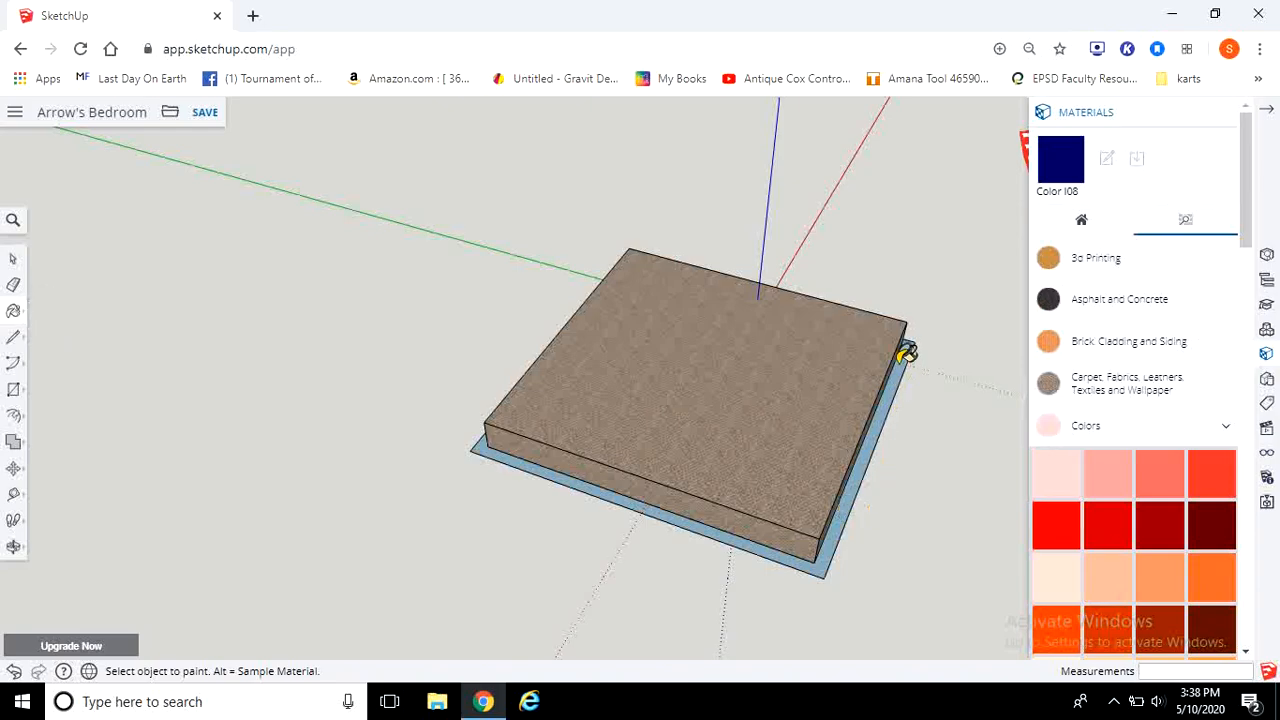
pyautogui.moveTo(892, 470); pyautogui.dragTo(655, 240, button='middle')
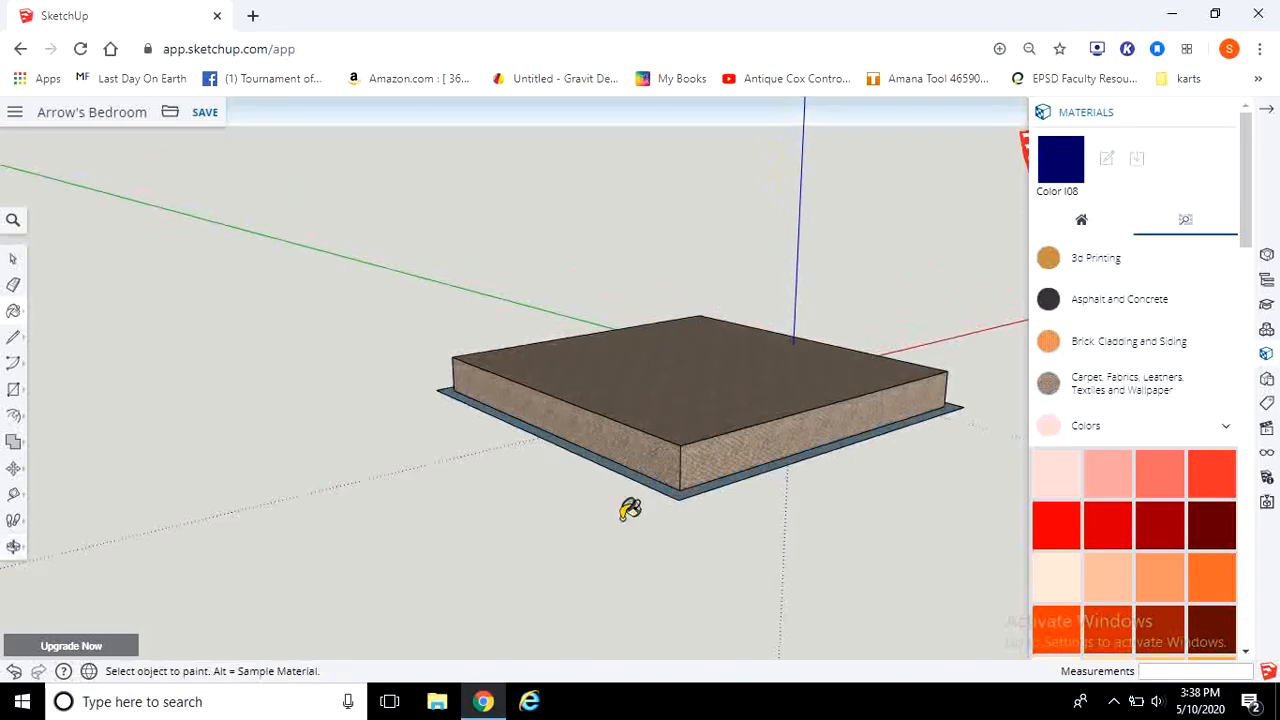
pyautogui.scroll(3, 600, 508)
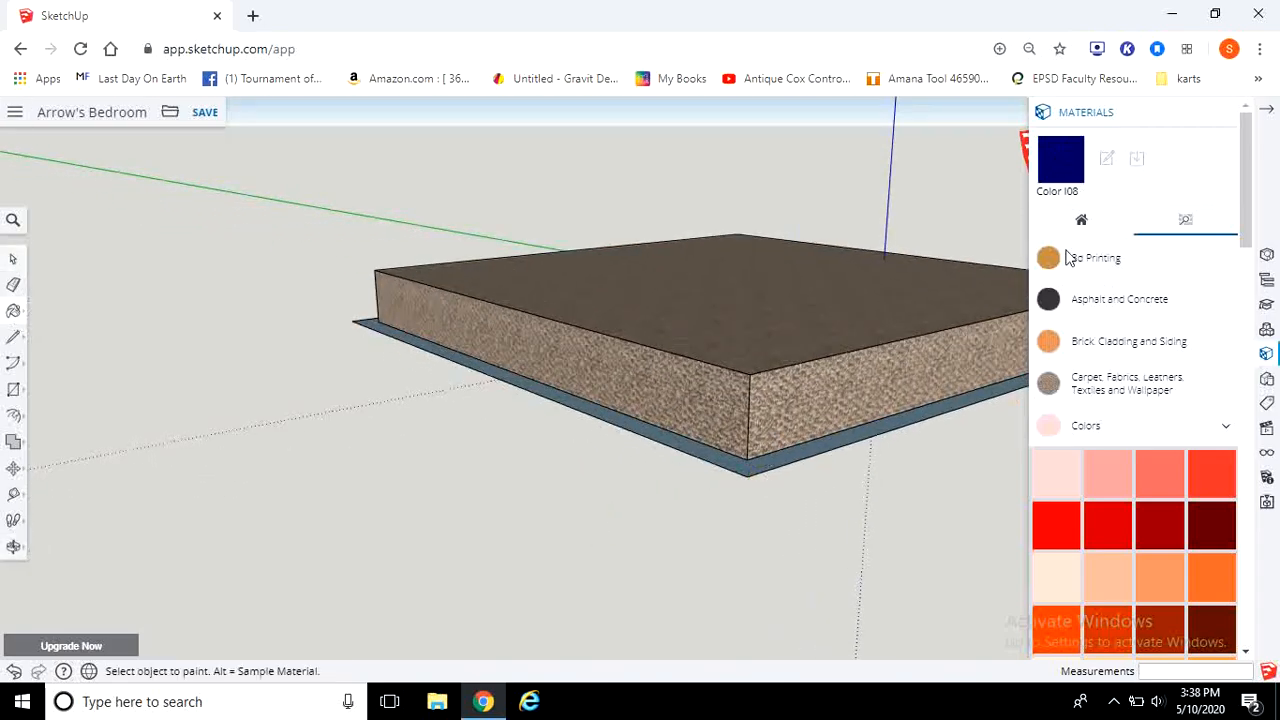
pyautogui.scroll(-10, 1128, 425)
pyautogui.click(1212, 336)
pyautogui.click(745, 456)
pyautogui.moveTo(283, 287)
pyautogui.mouseDown(button='middle')
pyautogui.moveTo(594, 463)
pyautogui.moveTo(497, 443)
pyautogui.moveTo(509, 423)
pyautogui.moveTo(849, 337)
pyautogui.moveTo(189, 531)
pyautogui.mouseUp(button='middle')
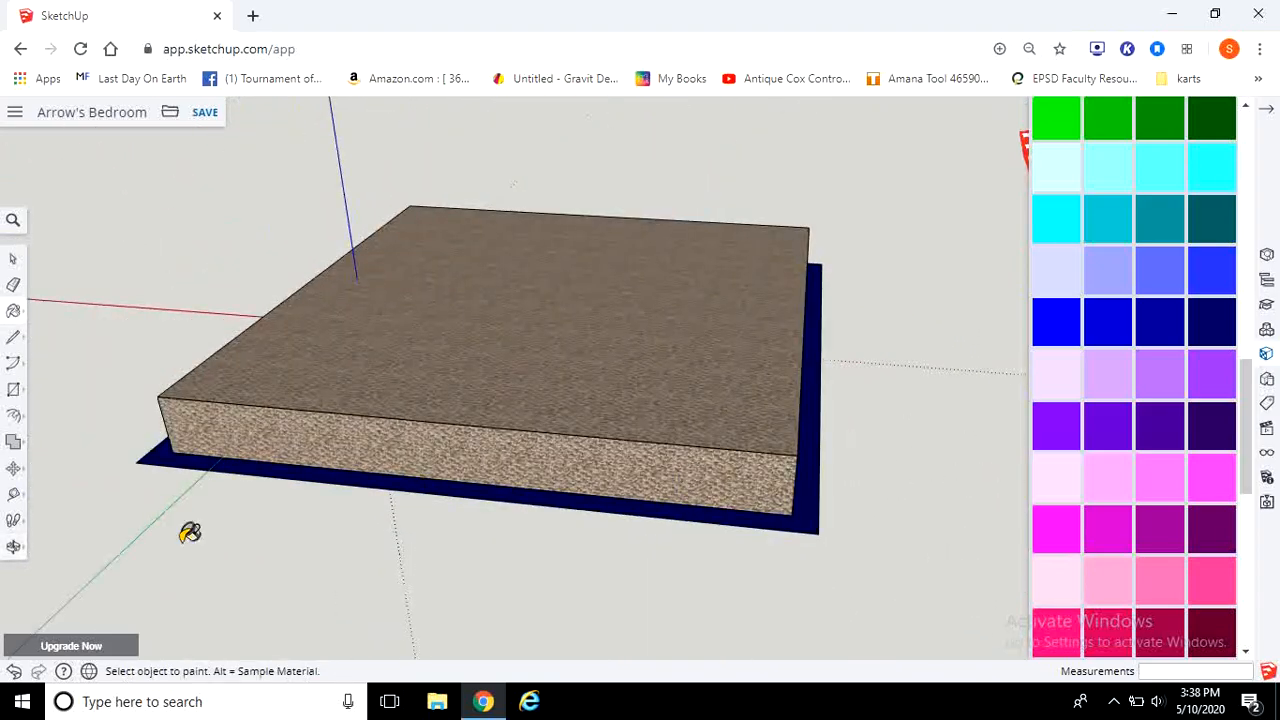
# Step: Push/Pull the blue border up 1 foot, level with the top of the floor
pyautogui.click(12, 418)
pyautogui.click(47, 391)
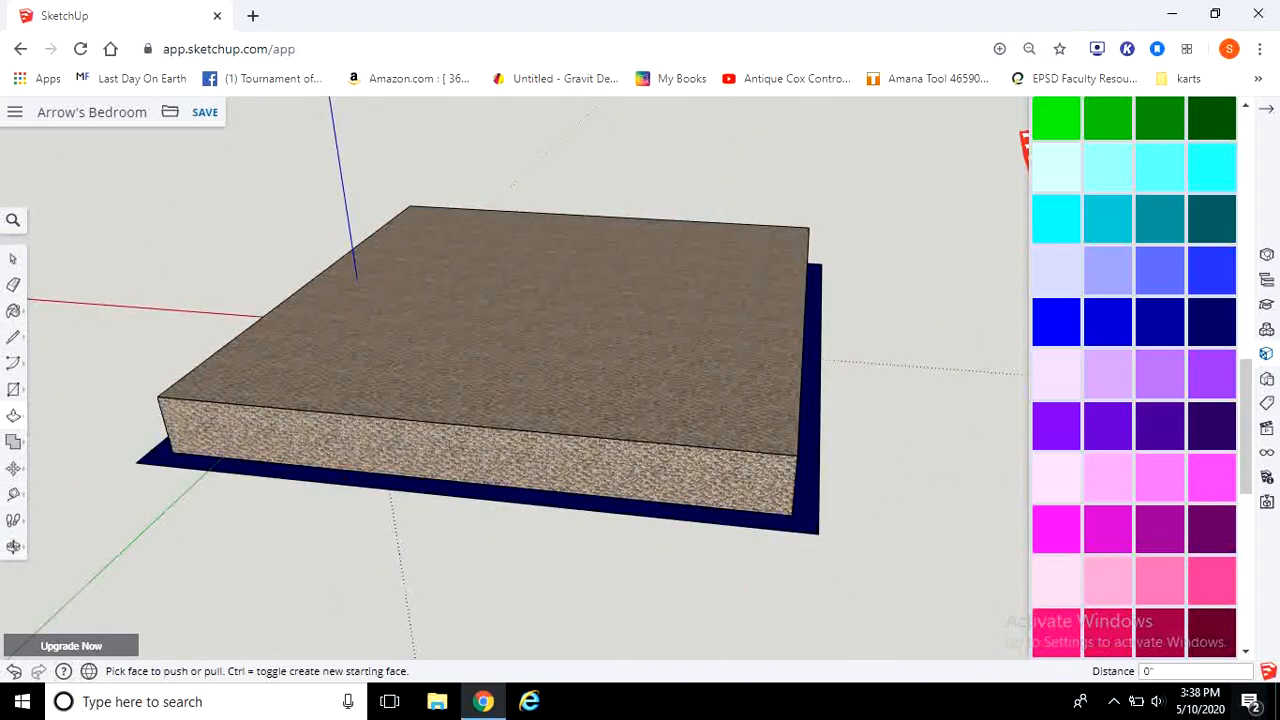
pyautogui.moveTo(803, 540); pyautogui.dragTo(722, 462)
pyautogui.moveTo(637, 489); pyautogui.dragTo(950, 598, button='middle')
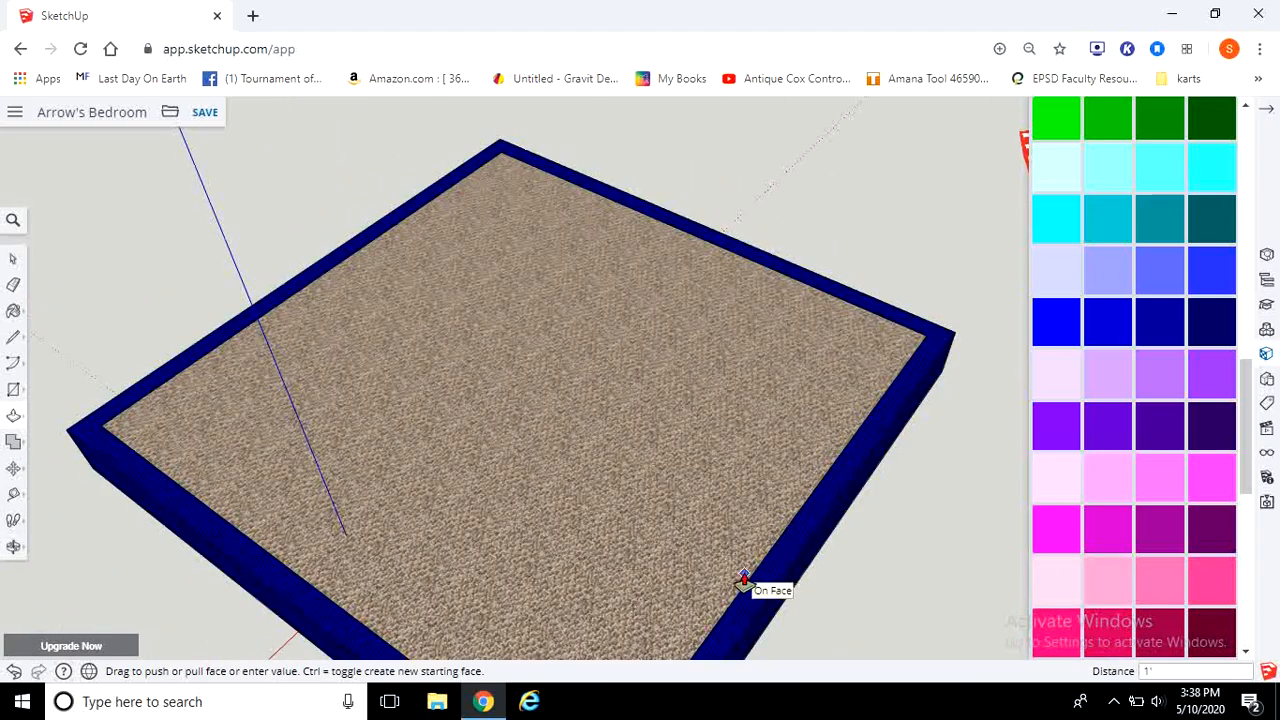
pyautogui.moveTo(759, 597); pyautogui.dragTo(700, 520, button='middle')
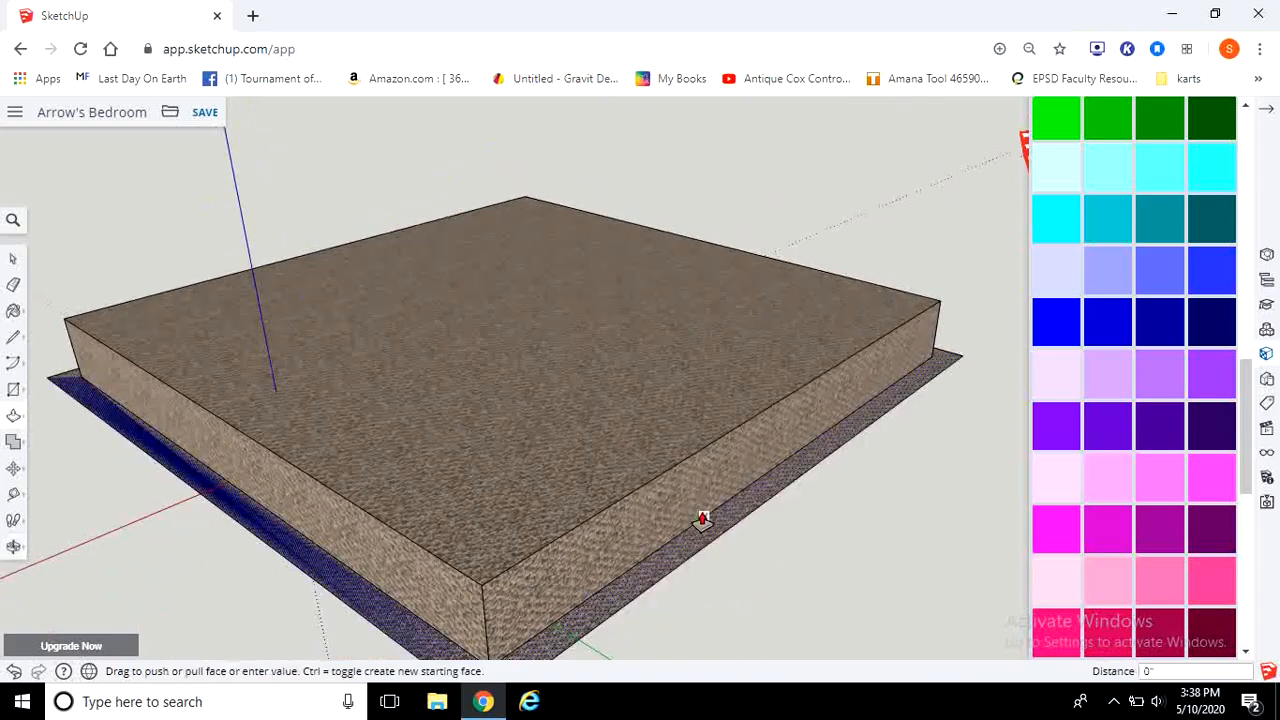
pyautogui.scroll(3, 694, 511)
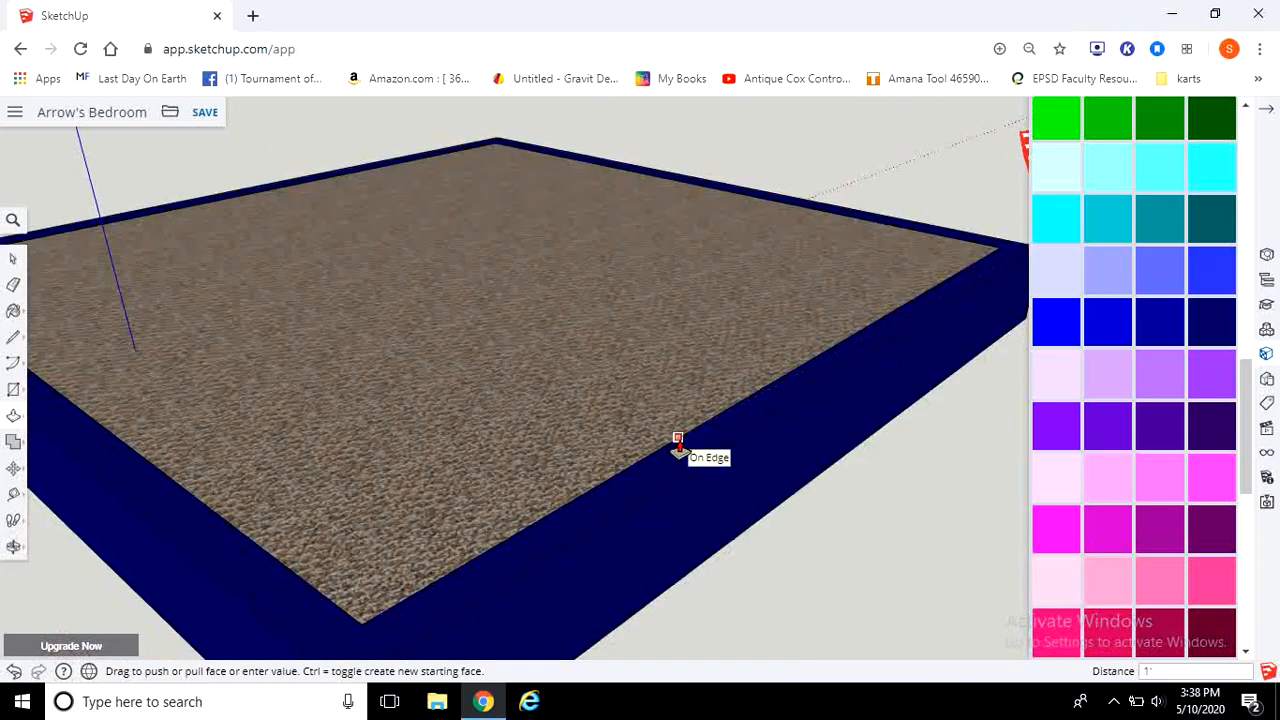
pyautogui.click(677, 441)
pyautogui.scroll(-5, 737, 571)
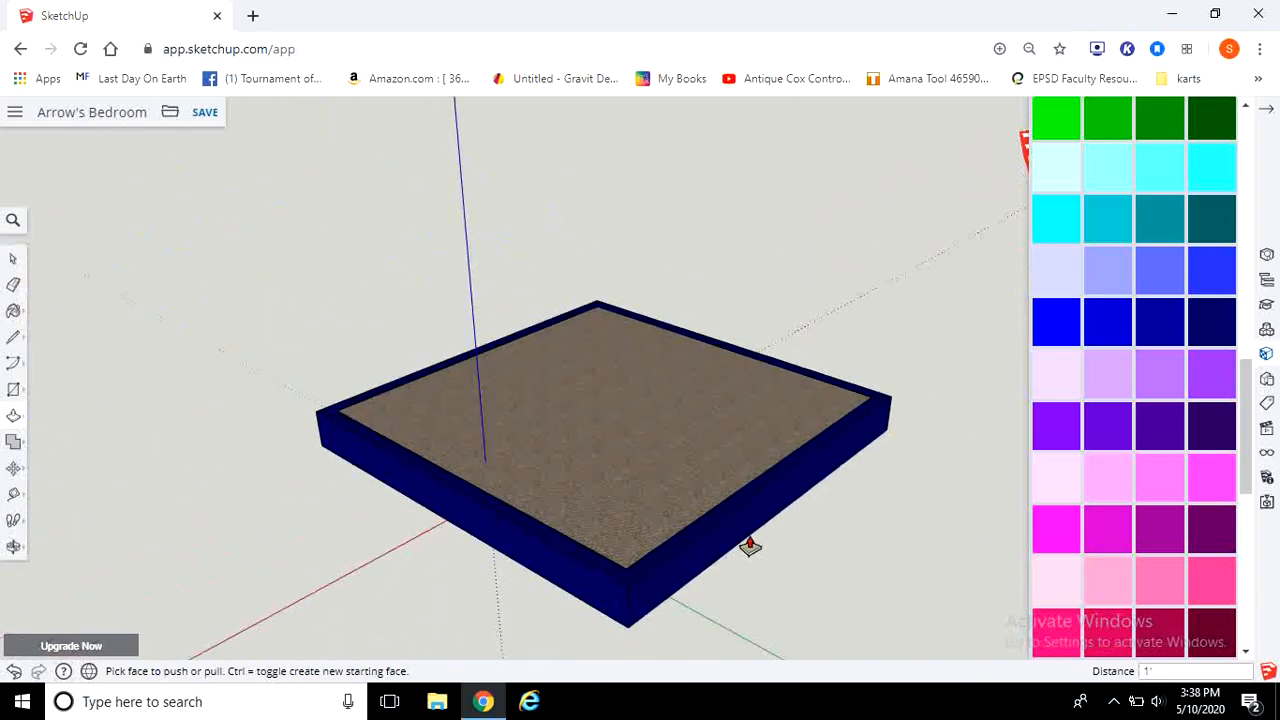
# Step: Push/Pull the blue border up 96 inches to raise the room's walls
pyautogui.click(662, 565)
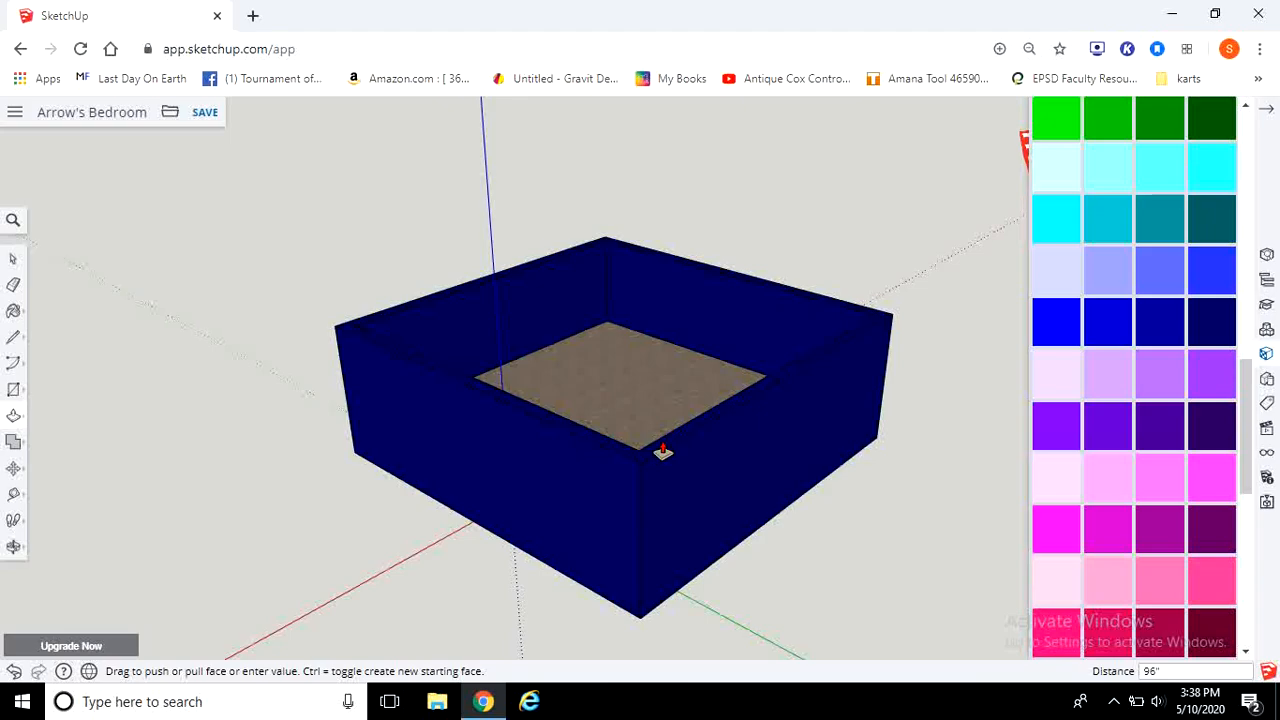
pyautogui.write('96"')
pyautogui.press('Return')
pyautogui.scroll(-5, 885, 175)
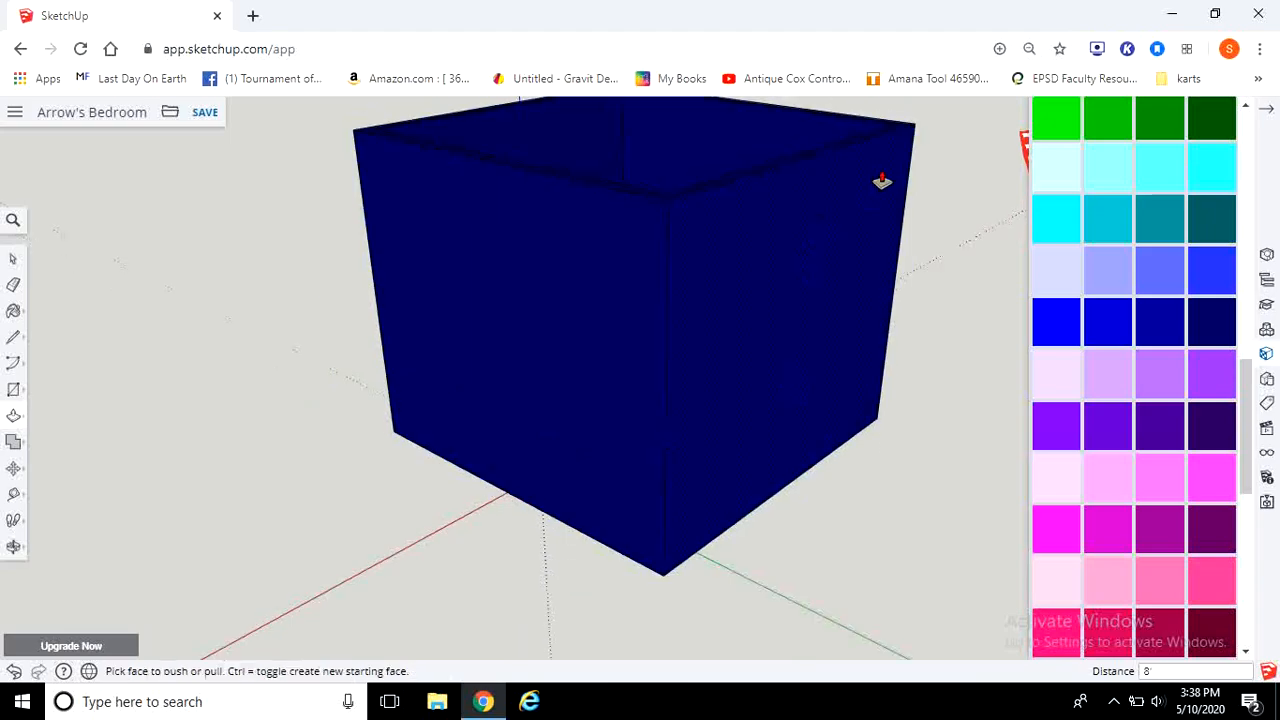
# Step: Inspect the finished walled room by orbiting and zooming around it from inside and outside
pyautogui.moveTo(889, 166); pyautogui.dragTo(271, 157, button='middle')
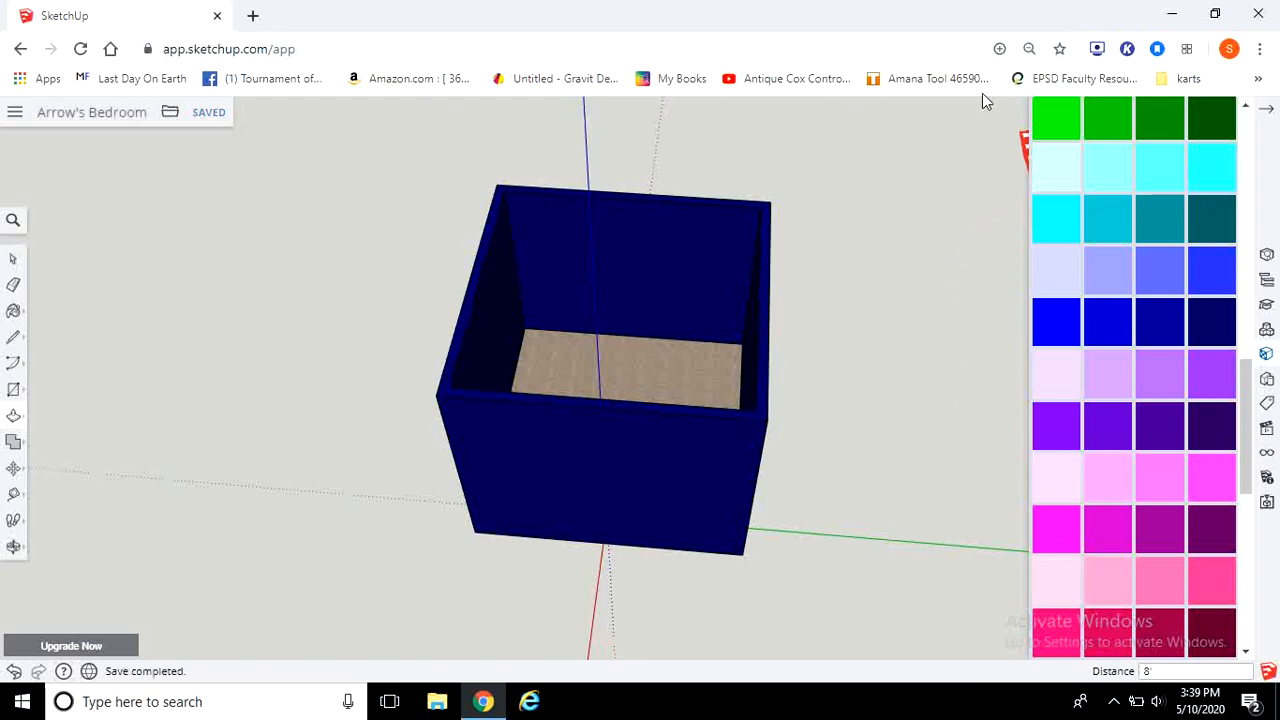
pyautogui.moveTo(511, 341); pyautogui.dragTo(805, 545, button='middle')
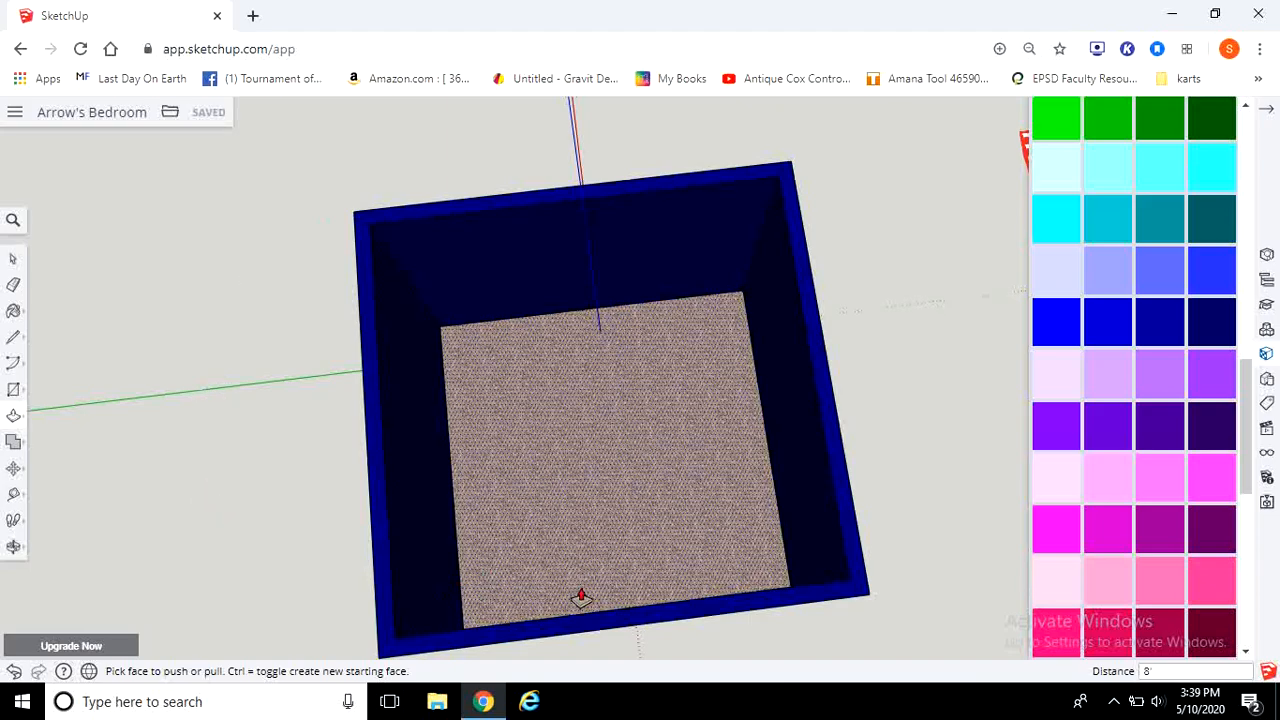
pyautogui.moveTo(928, 624); pyautogui.dragTo(817, 279, button='middle')
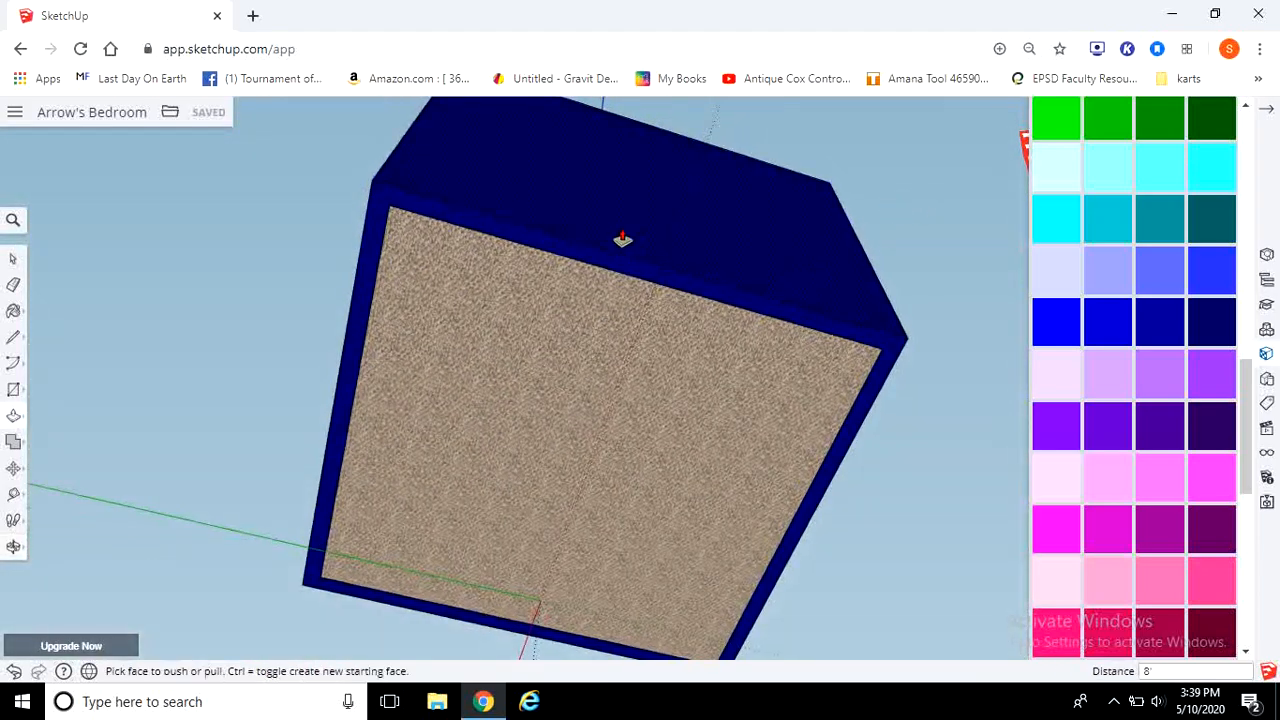
pyautogui.moveTo(414, 320); pyautogui.dragTo(463, 466, button='middle')
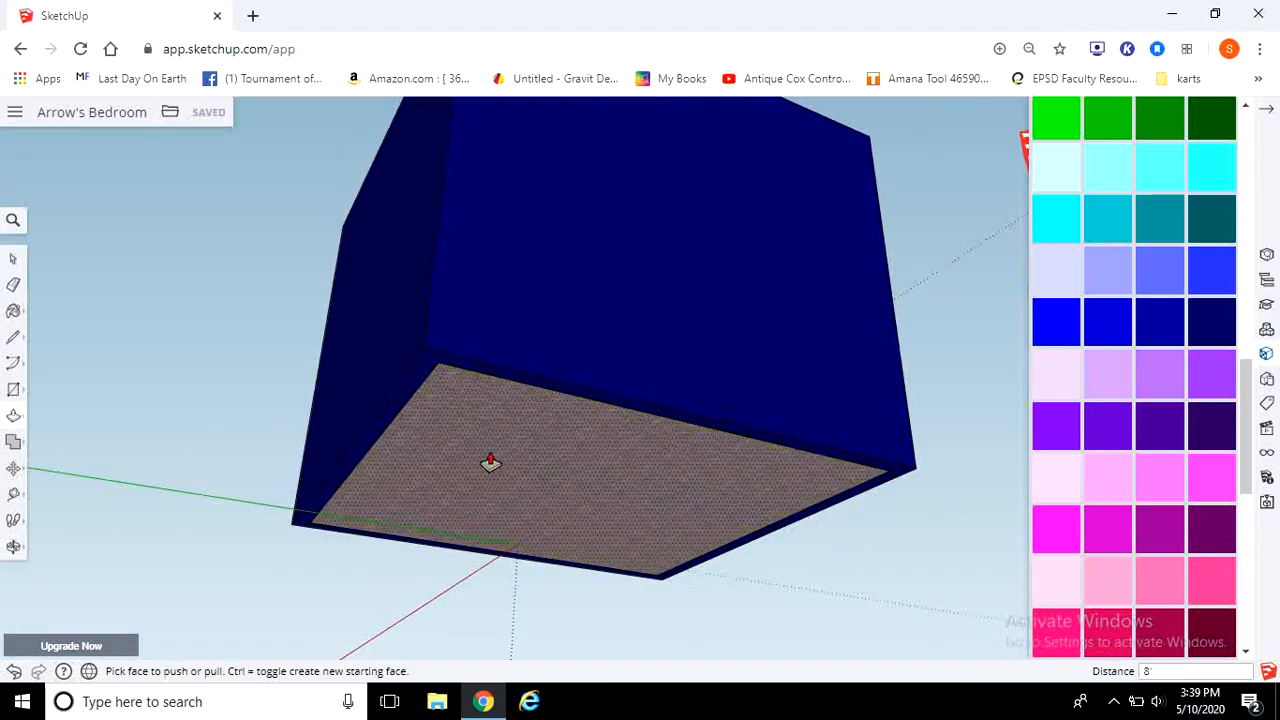
pyautogui.moveTo(933, 177); pyautogui.dragTo(815, 395, button='middle')
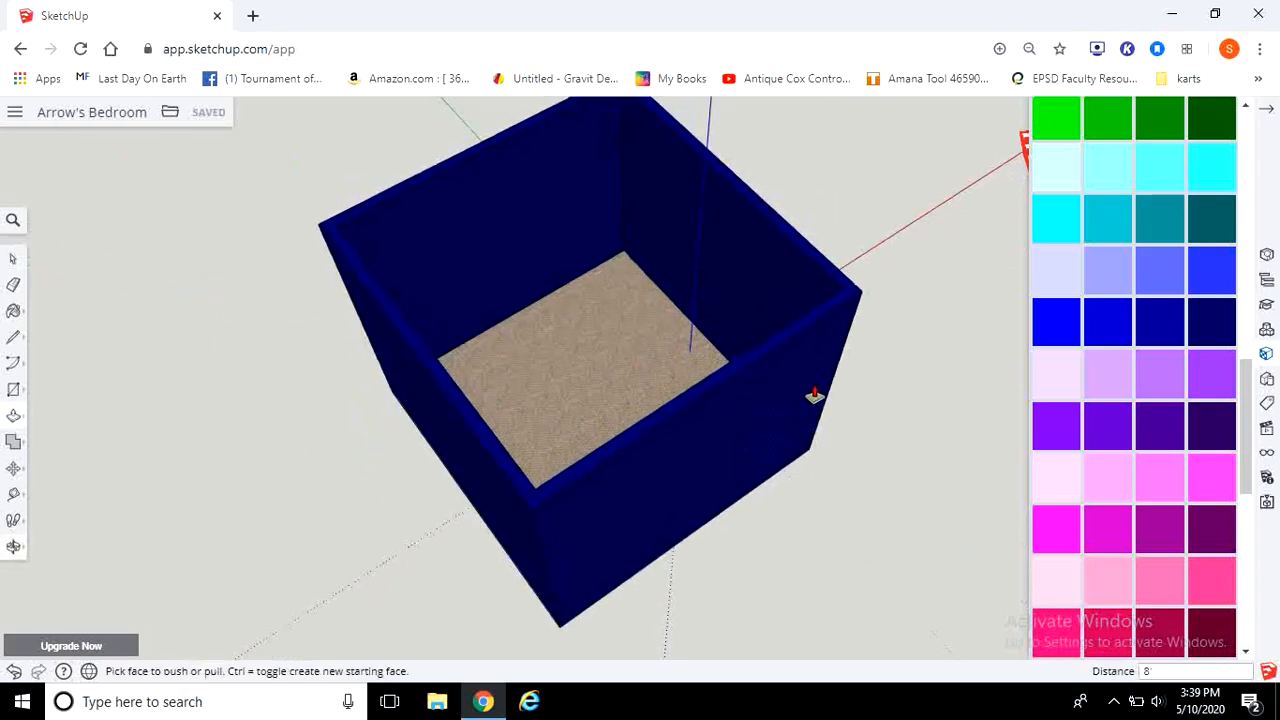
pyautogui.moveTo(940, 195); pyautogui.dragTo(681, 280, button='middle')
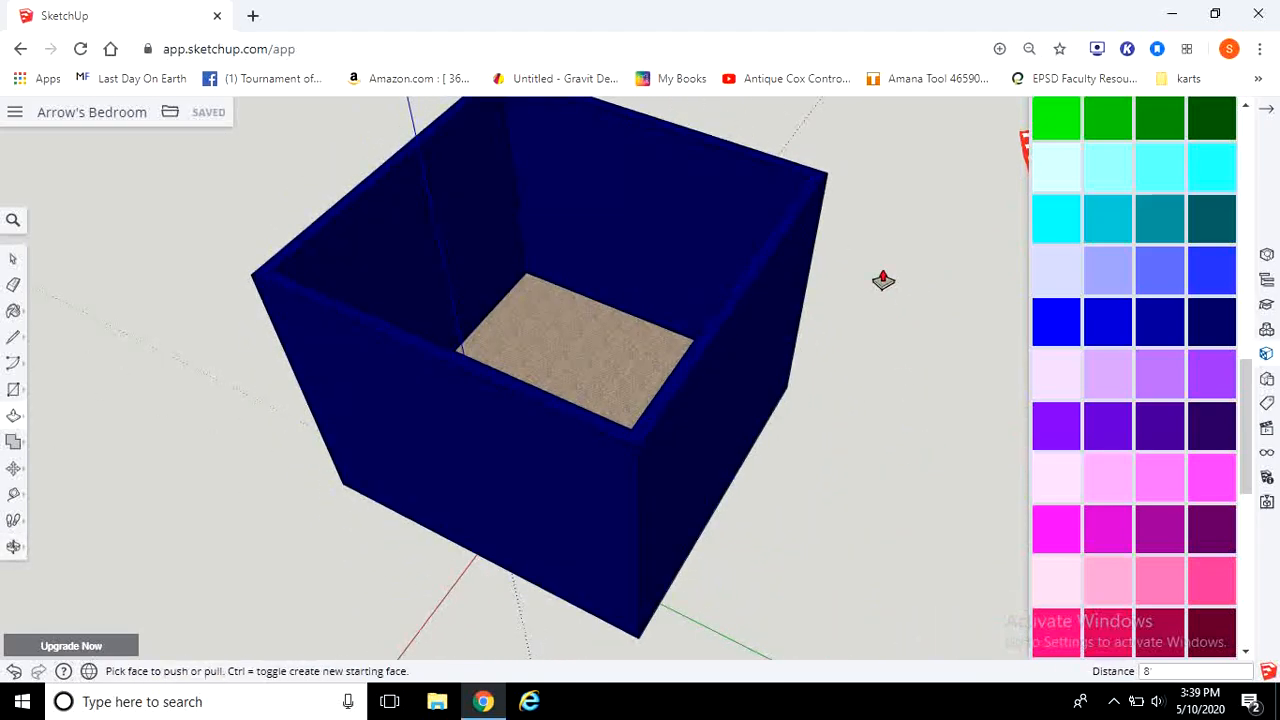
pyautogui.moveTo(883, 280); pyautogui.dragTo(883, 188, button='middle')
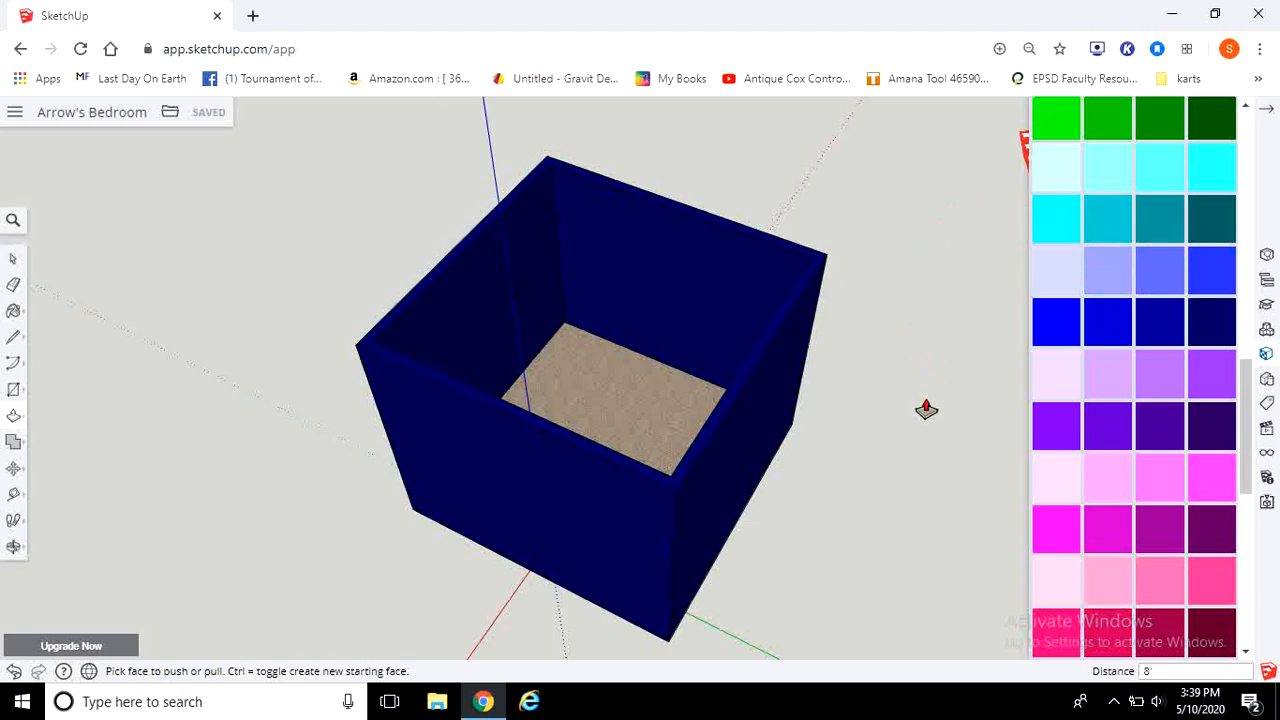
pyautogui.moveTo(927, 430); pyautogui.dragTo(623, 257, button='middle')
pyautogui.scroll(3, 674, 206)
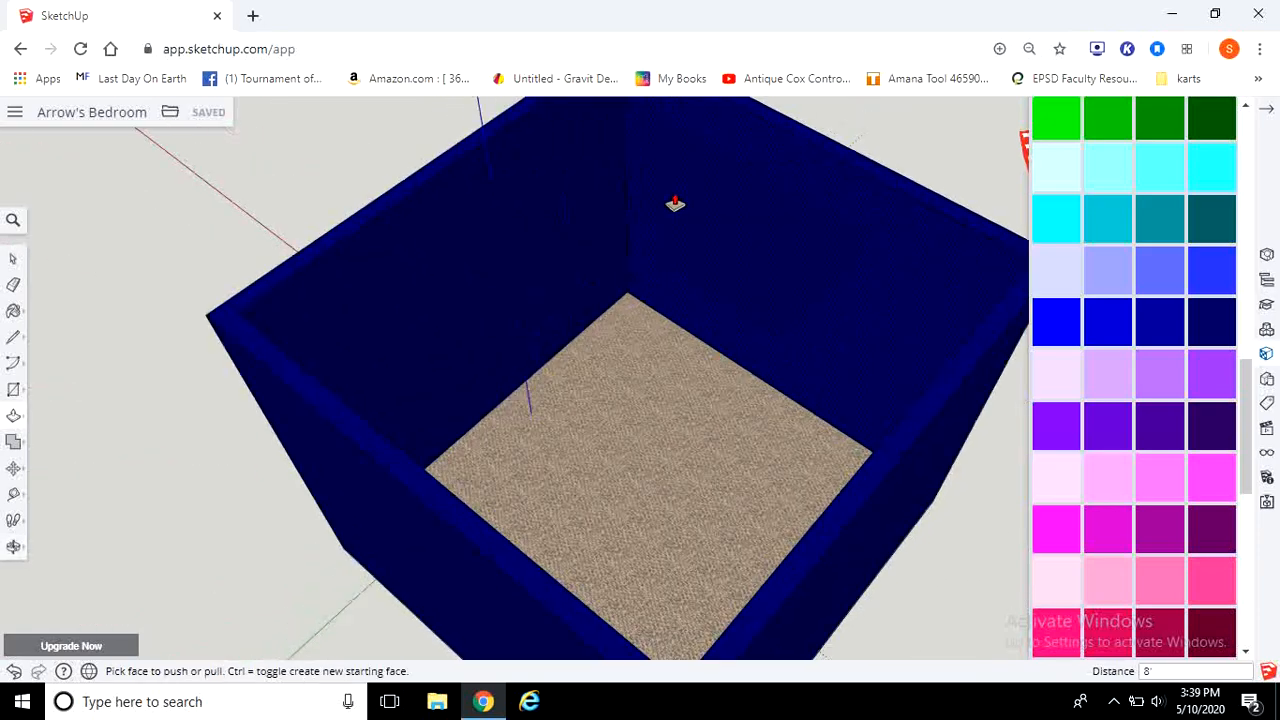
pyautogui.scroll(-3, 665, 262)
pyautogui.moveTo(332, 194); pyautogui.dragTo(929, 254, button='middle')
pyautogui.scroll(1, 896, 331)
pyautogui.moveTo(688, 124); pyautogui.dragTo(634, 357, button='middle')
pyautogui.scroll(2, 634, 357)
pyautogui.moveTo(894, 249); pyautogui.dragTo(292, 170, button='middle')
pyautogui.press('p')
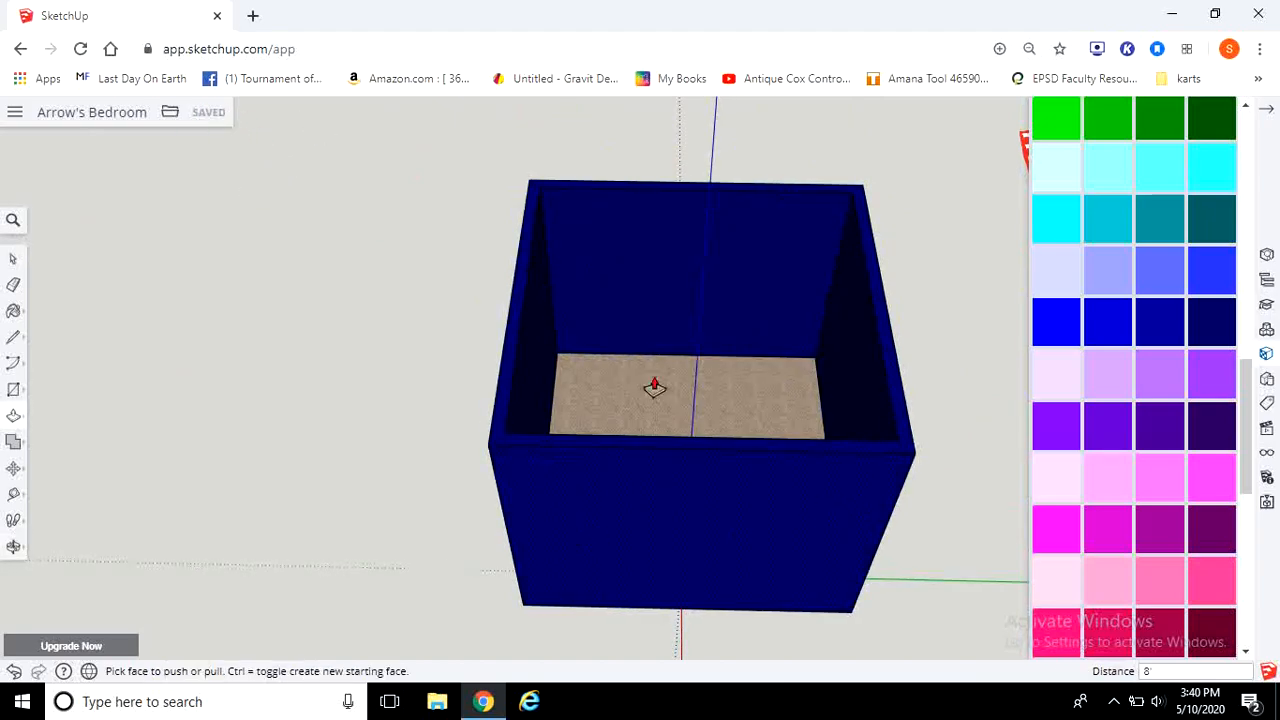
pyautogui.moveTo(606, 213); pyautogui.dragTo(694, 391, button='middle')
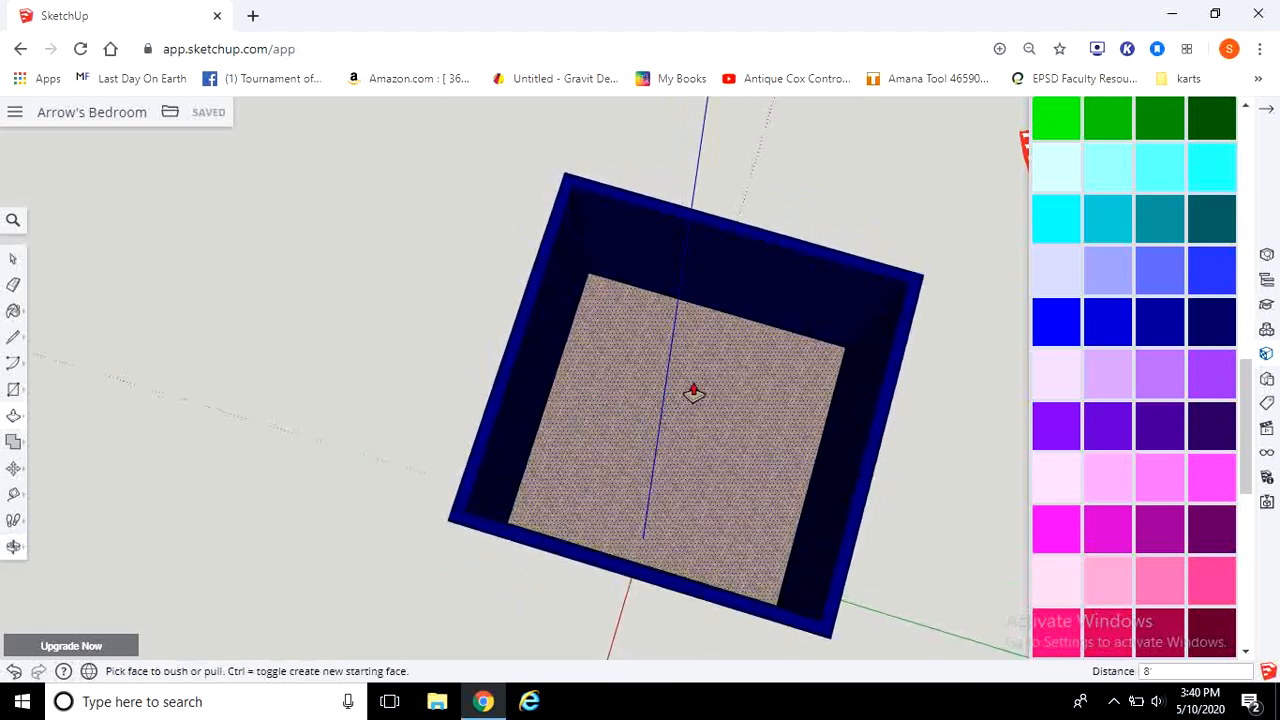
pyautogui.moveTo(566, 606); pyautogui.dragTo(492, 444, button='middle')
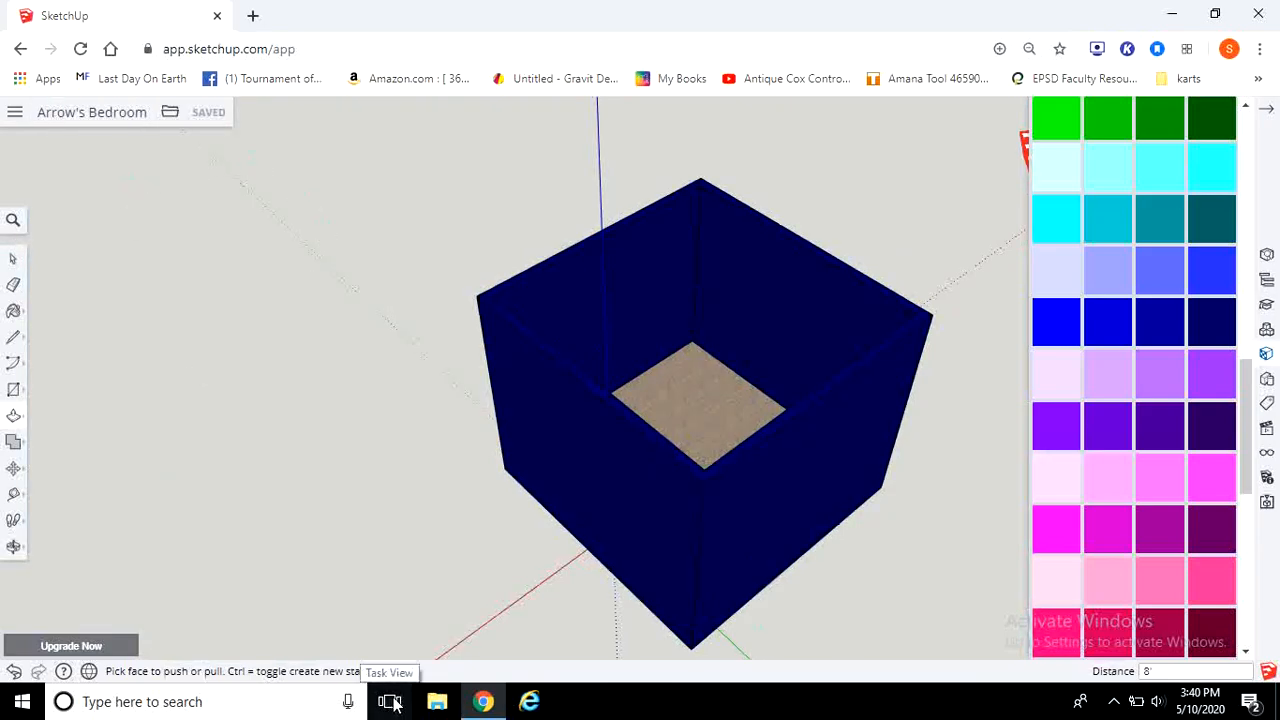
pyautogui.hotkey('ctrl', 'f')
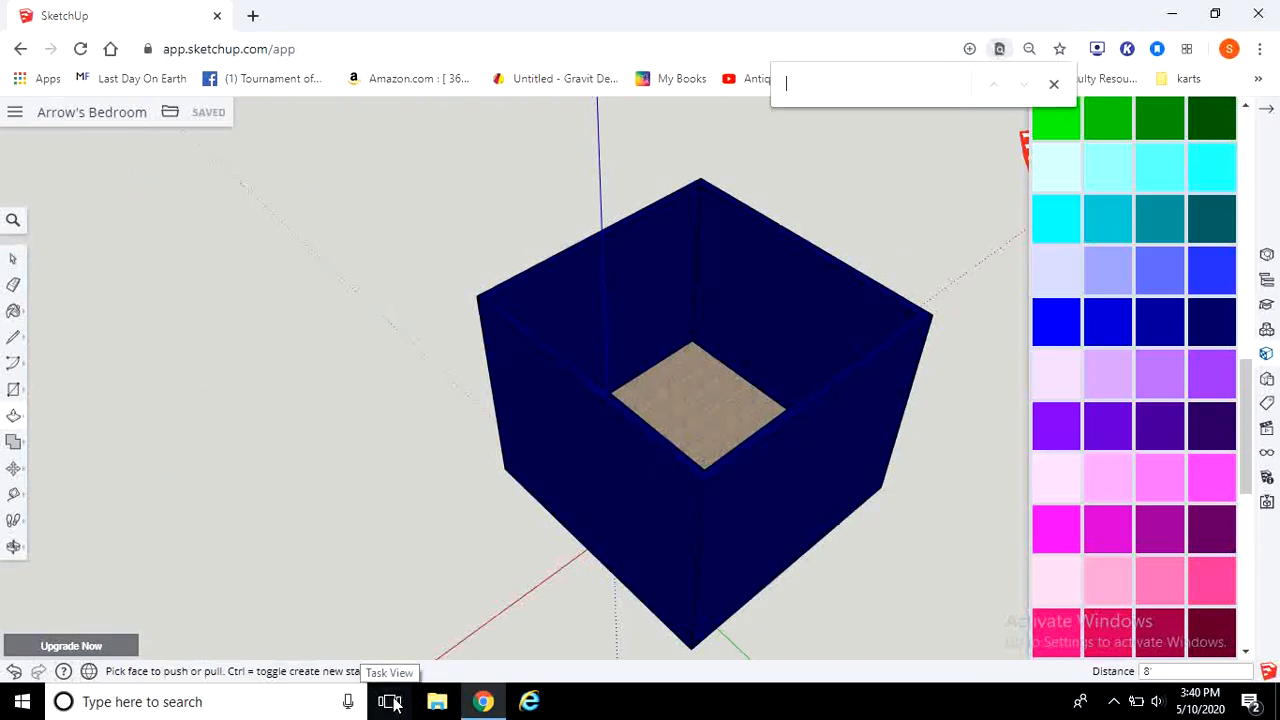